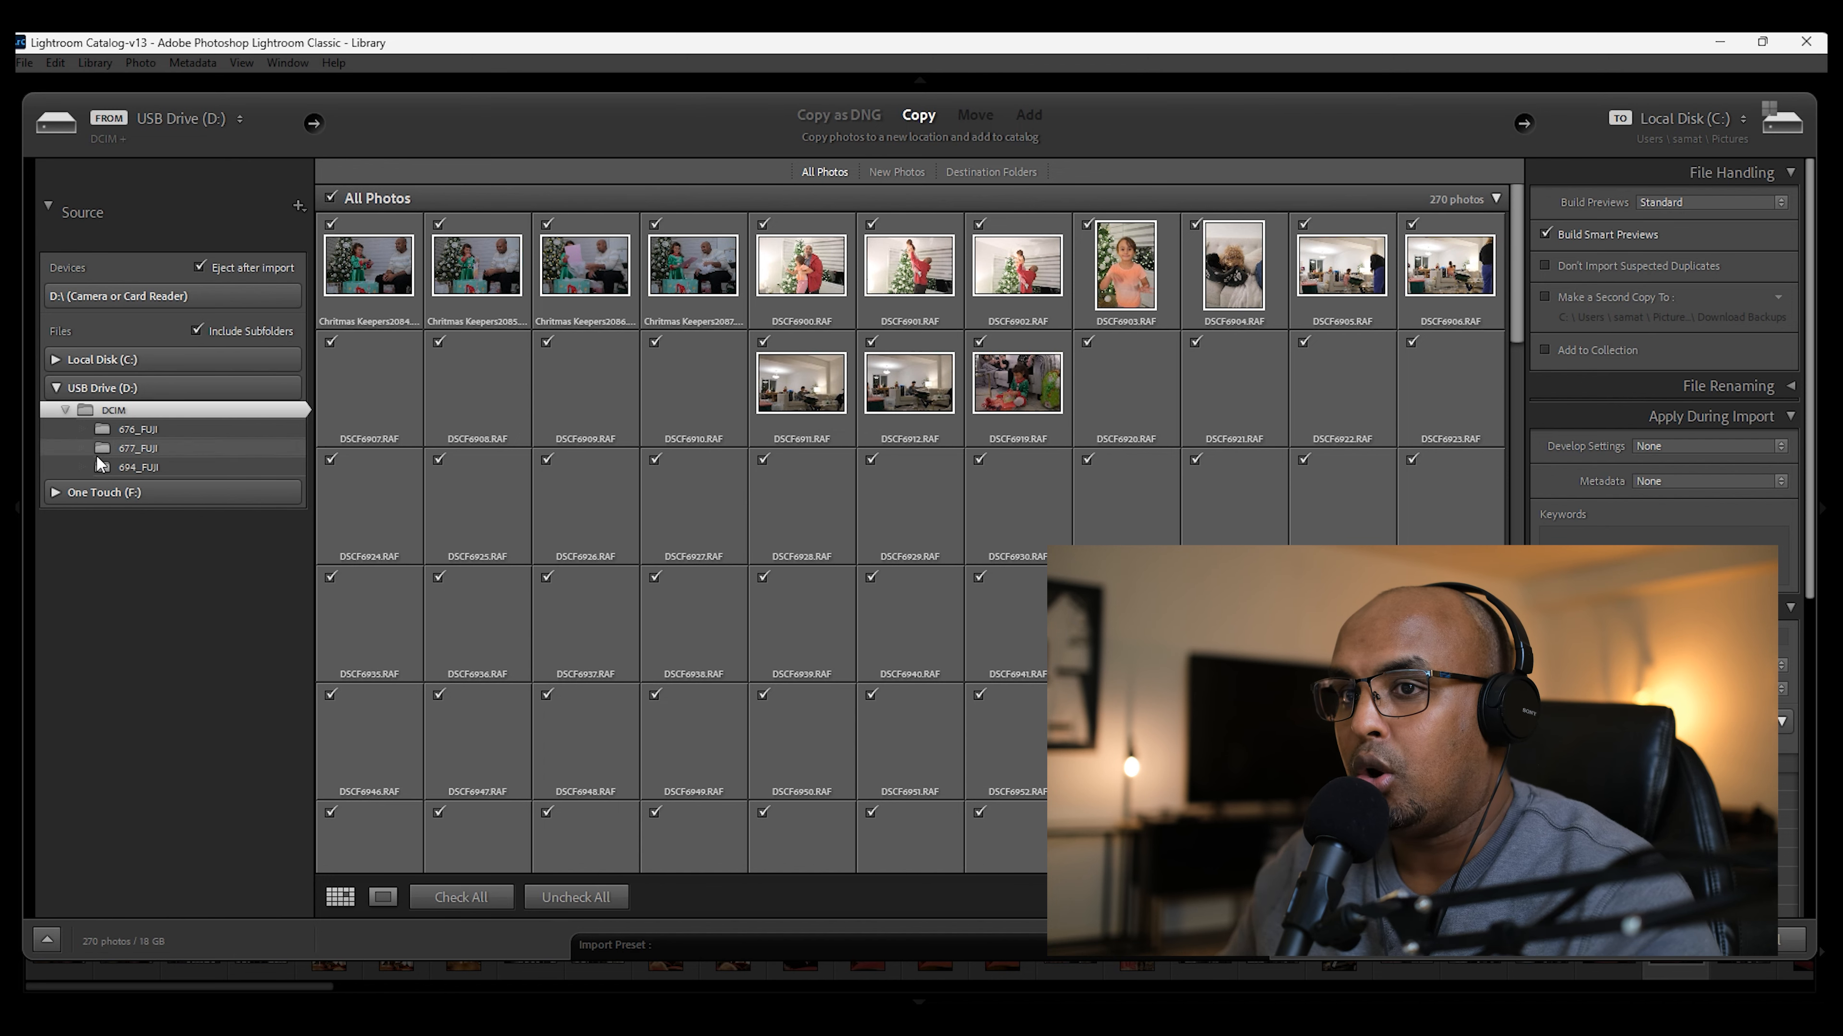
Step: Expand the One Touch (F:) and Local Disk (C:) drives in the import source to show their folders
{"action": "left_click", "coordinate": [86, 494]}
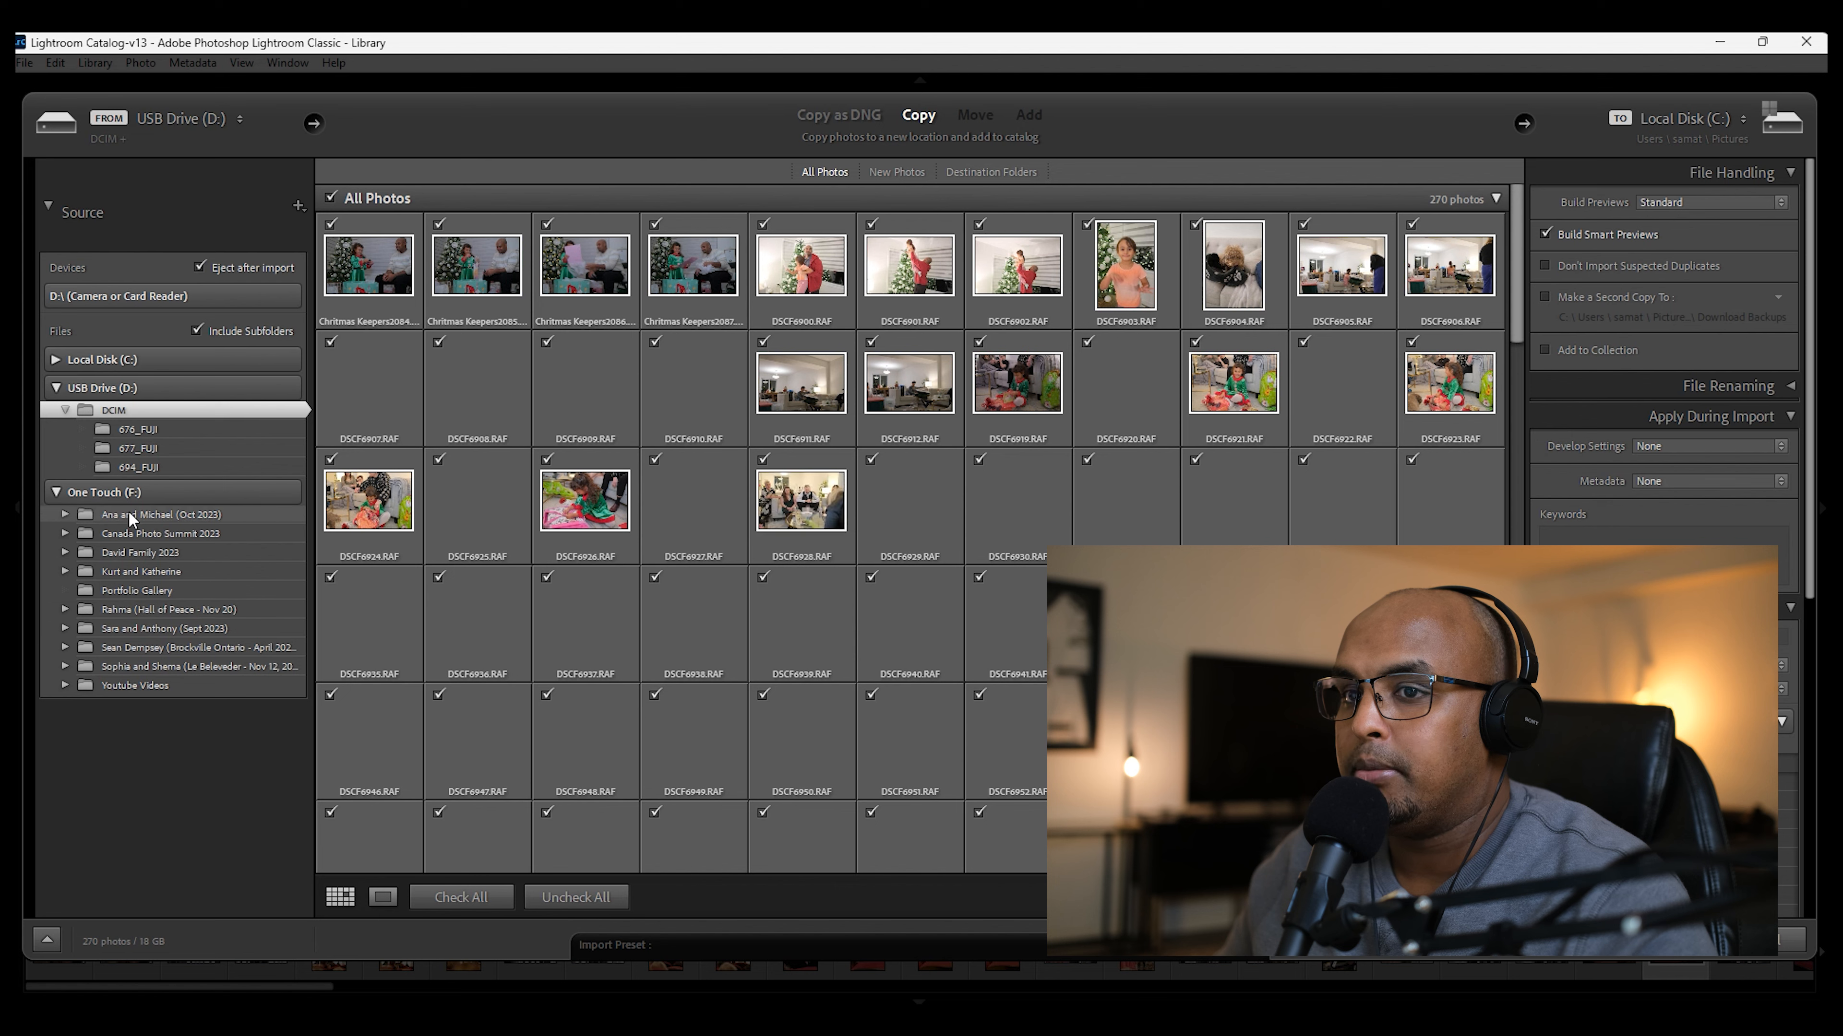
{"action": "left_click", "coordinate": [56, 359]}
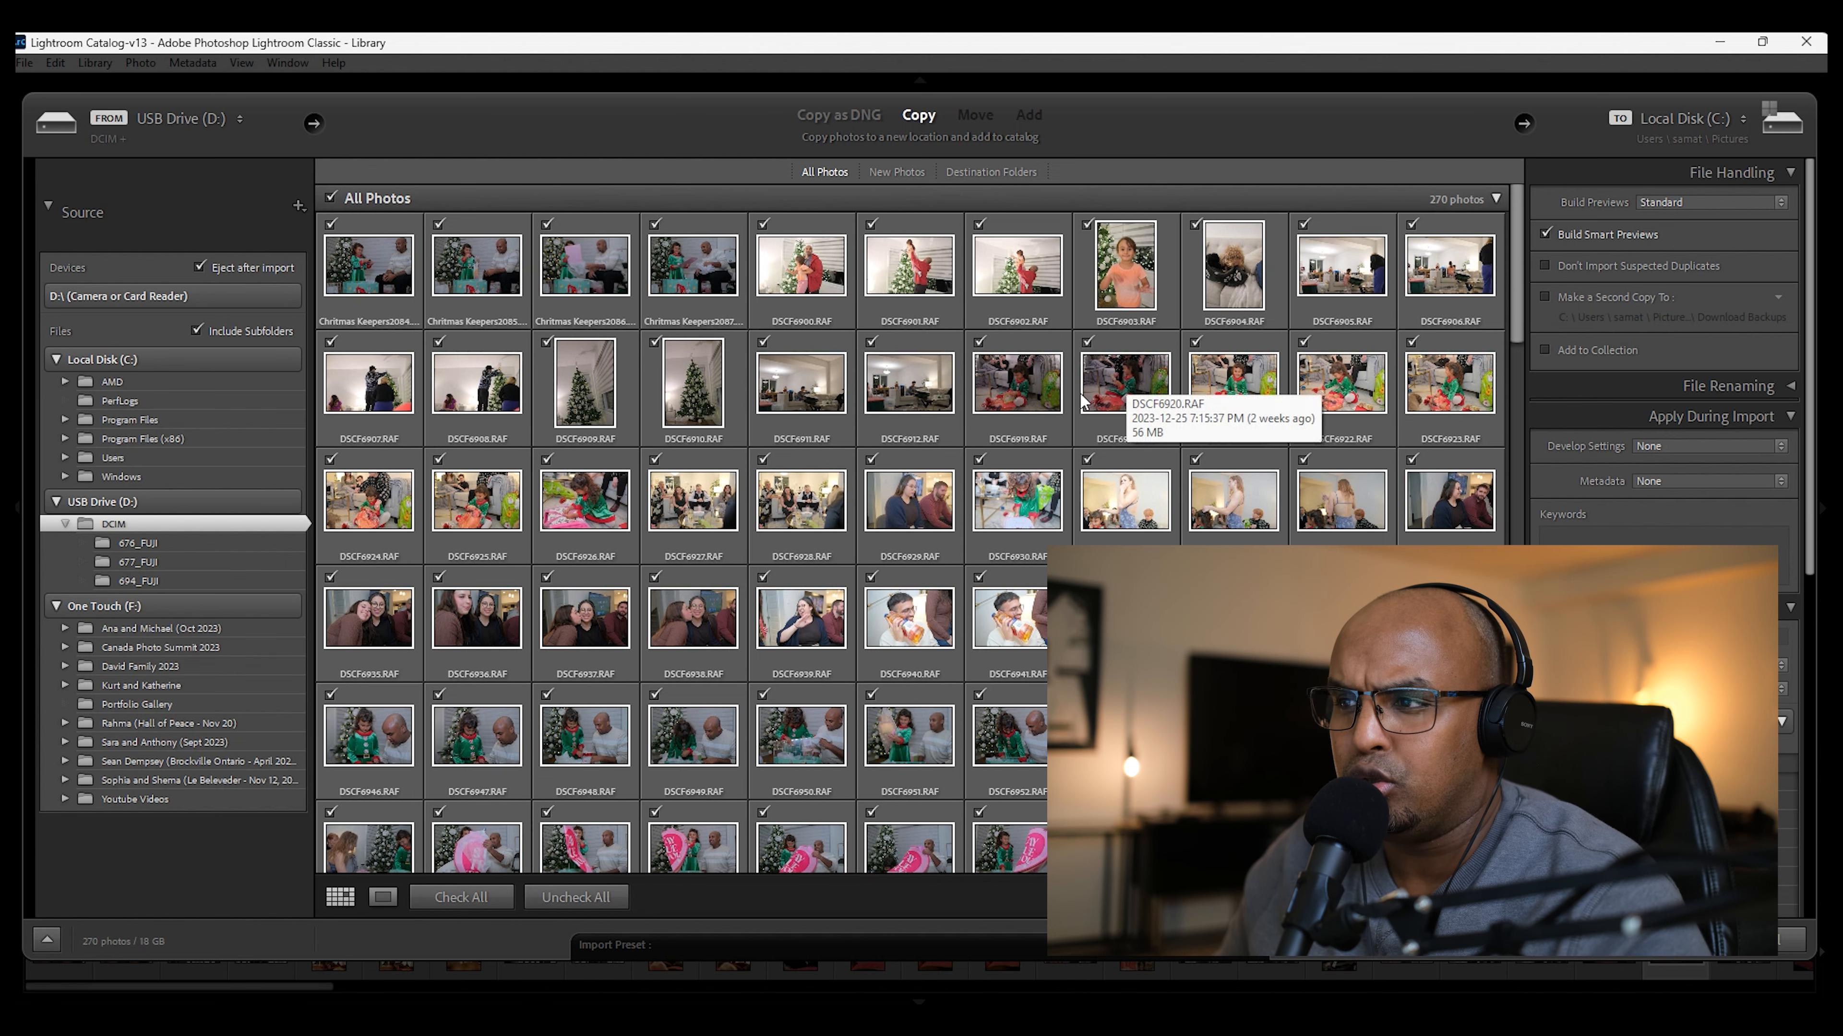
Step: Look through the thumbnails of the photos in the USB drive's DCIM folder
{"action": "scroll", "coordinate": [1121, 385], "scroll_direction": "down", "scroll_amount": 2}
{"action": "scroll", "coordinate": [1083, 400], "scroll_direction": "down", "scroll_amount": 2}
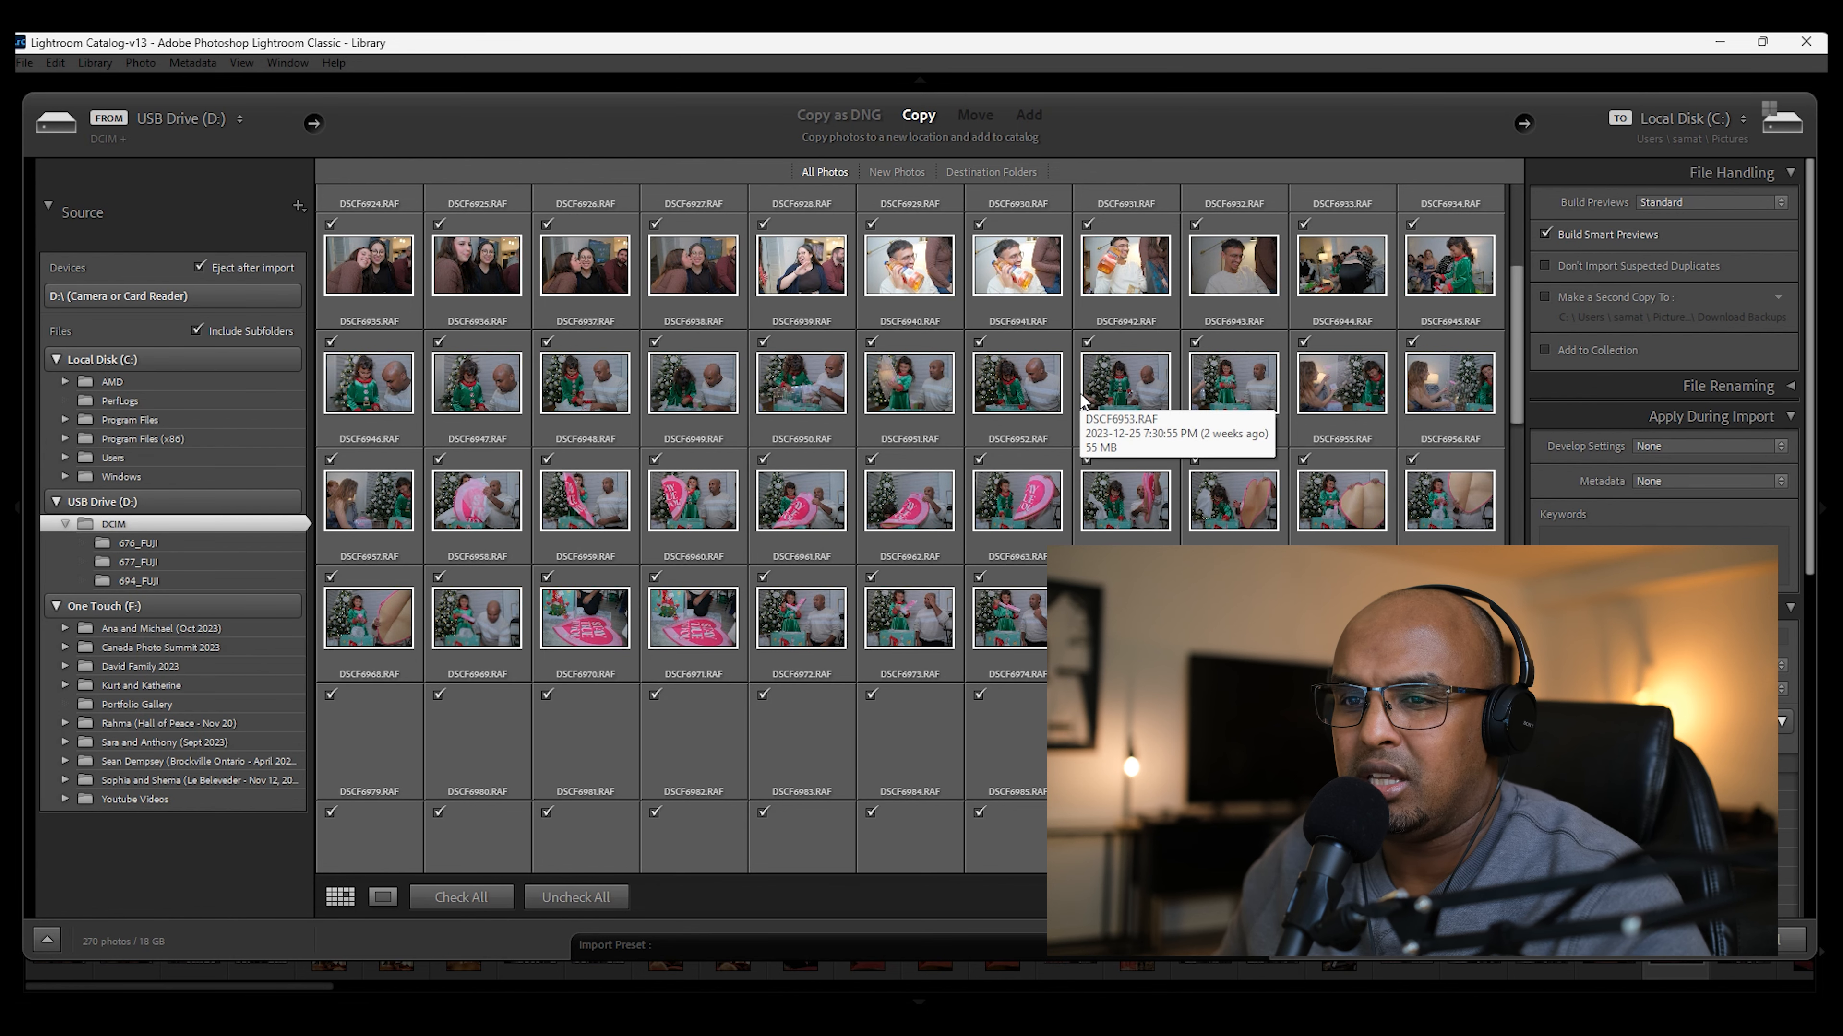
{"action": "scroll", "coordinate": [1083, 400], "scroll_direction": "down", "scroll_amount": 2}
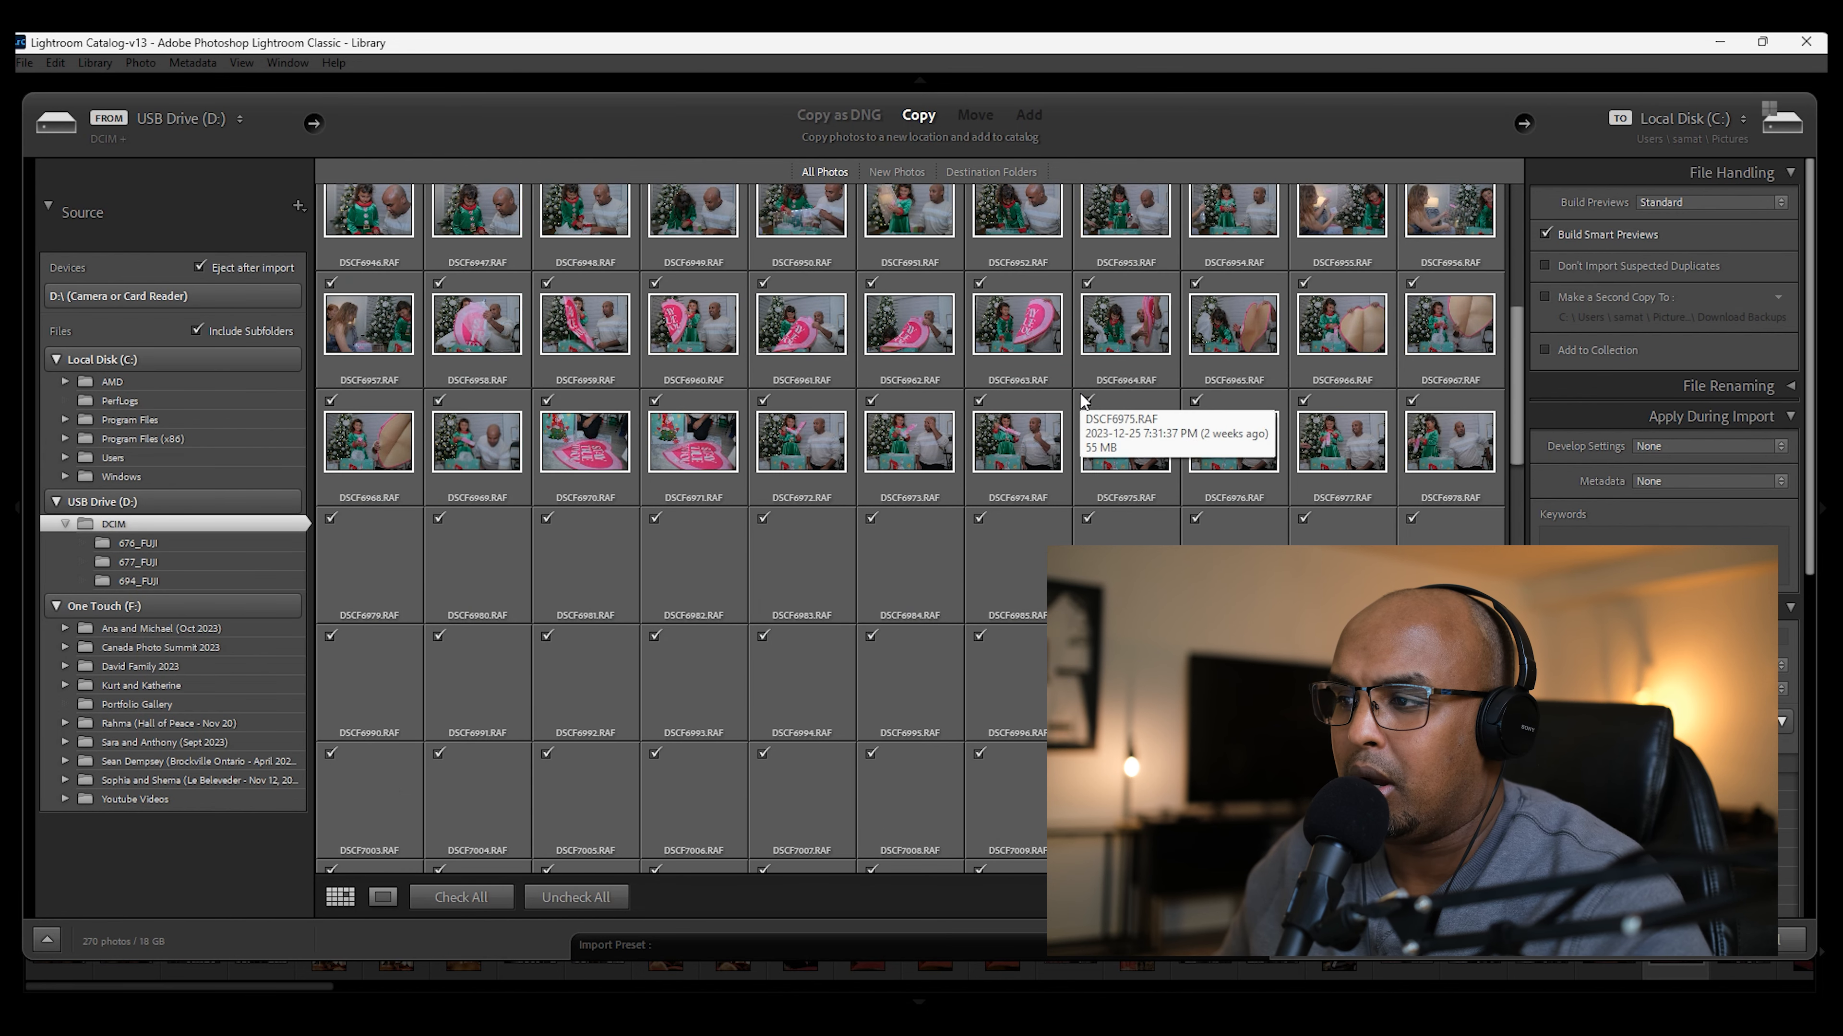
{"action": "scroll", "coordinate": [1083, 399], "scroll_direction": "down", "scroll_amount": 2}
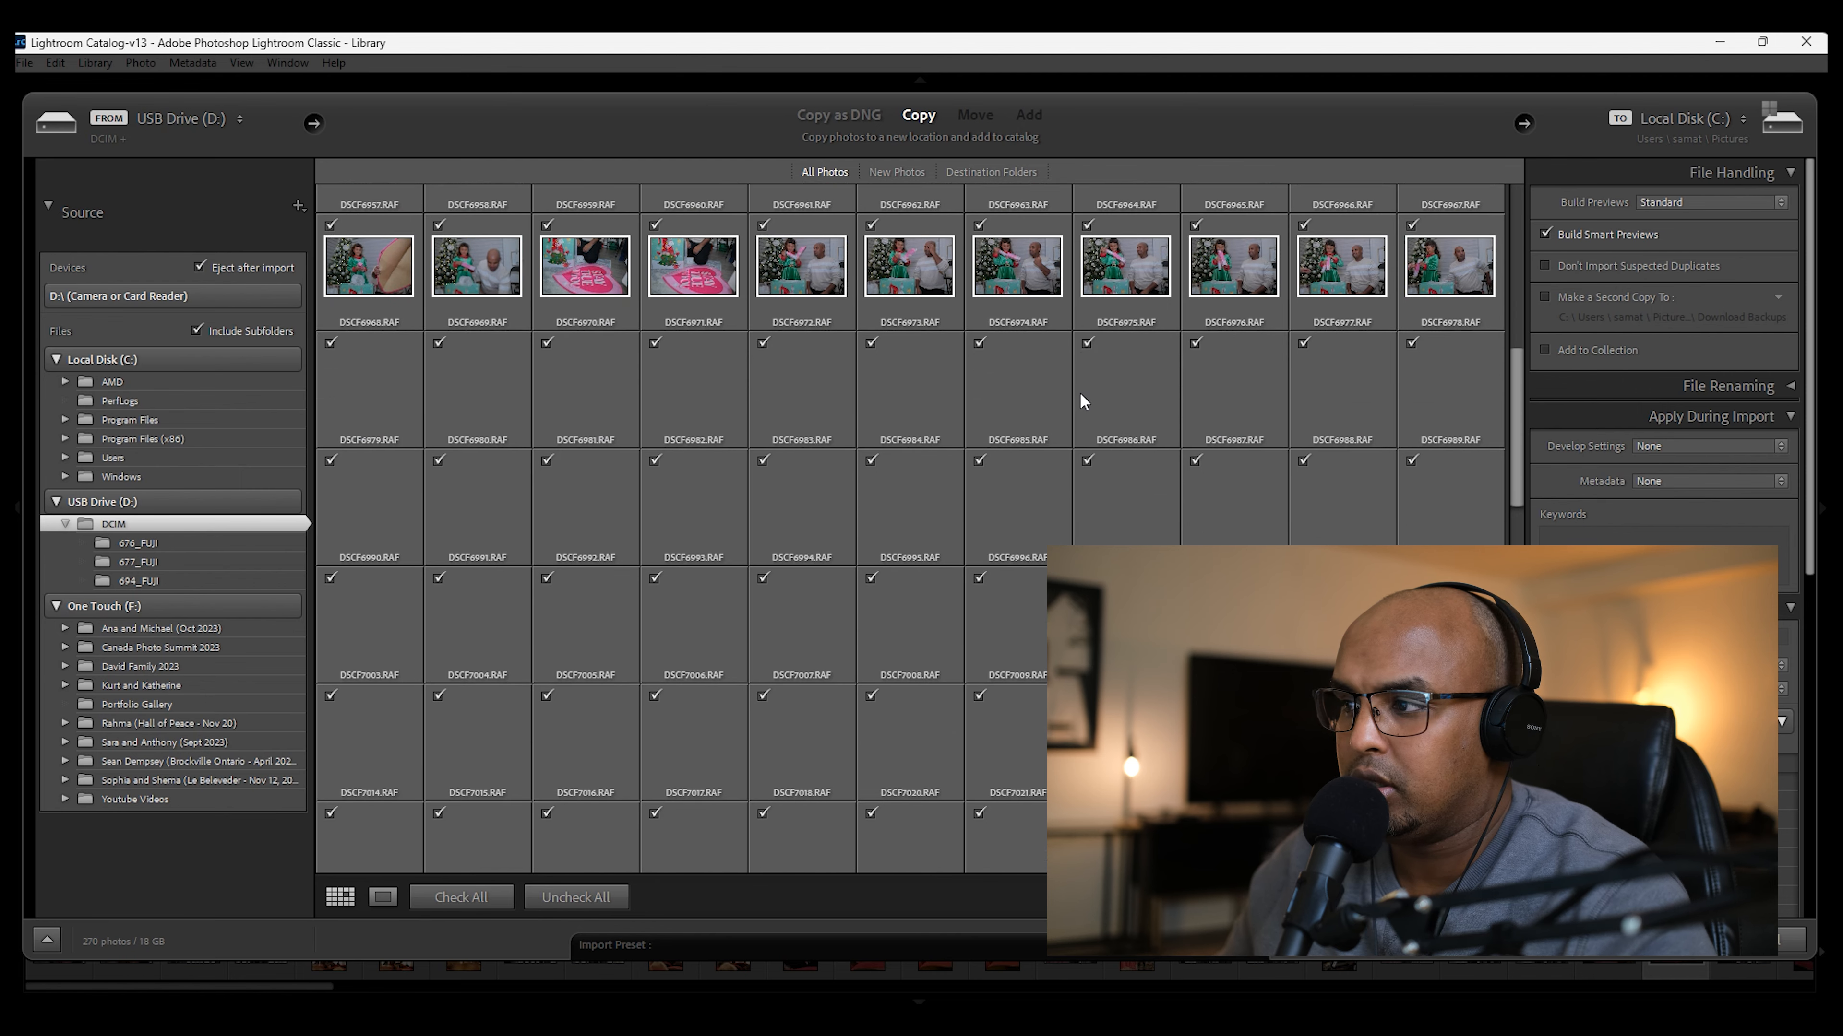
{"action": "scroll", "coordinate": [1084, 392], "scroll_direction": "down", "scroll_amount": 2}
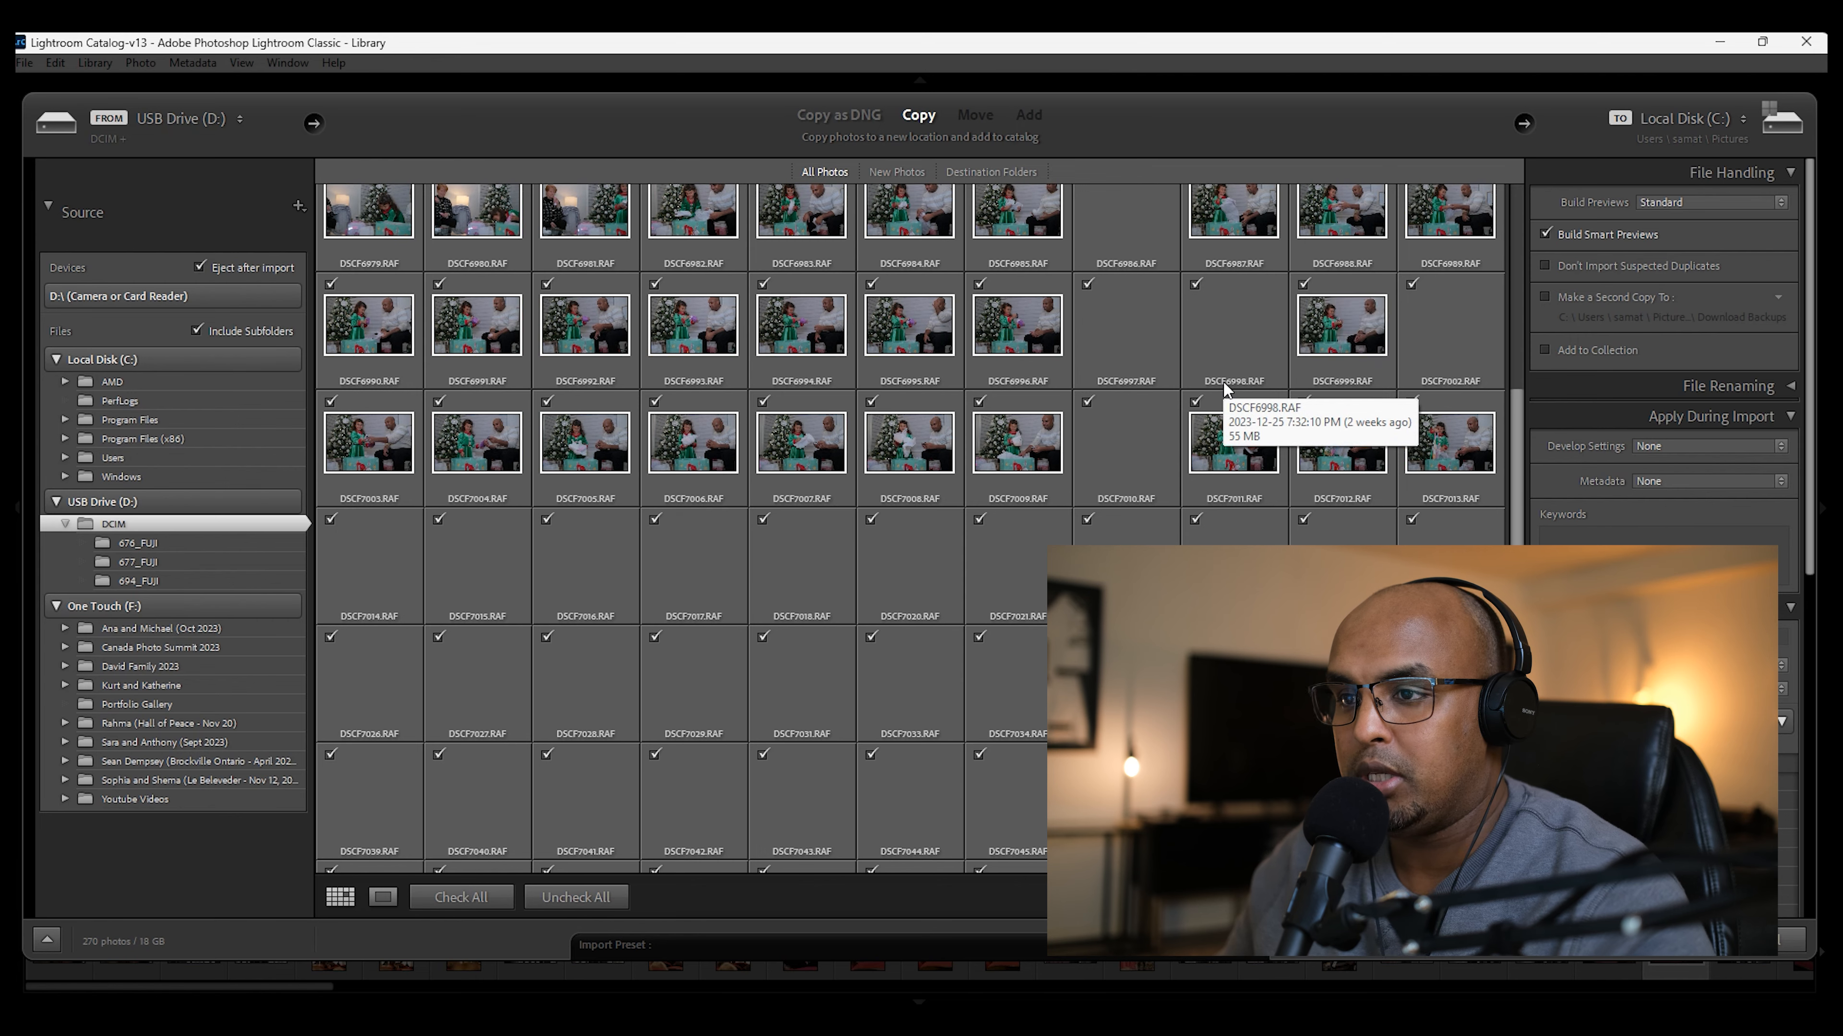
{"action": "scroll", "coordinate": [1222, 380], "scroll_direction": "down", "scroll_amount": 2}
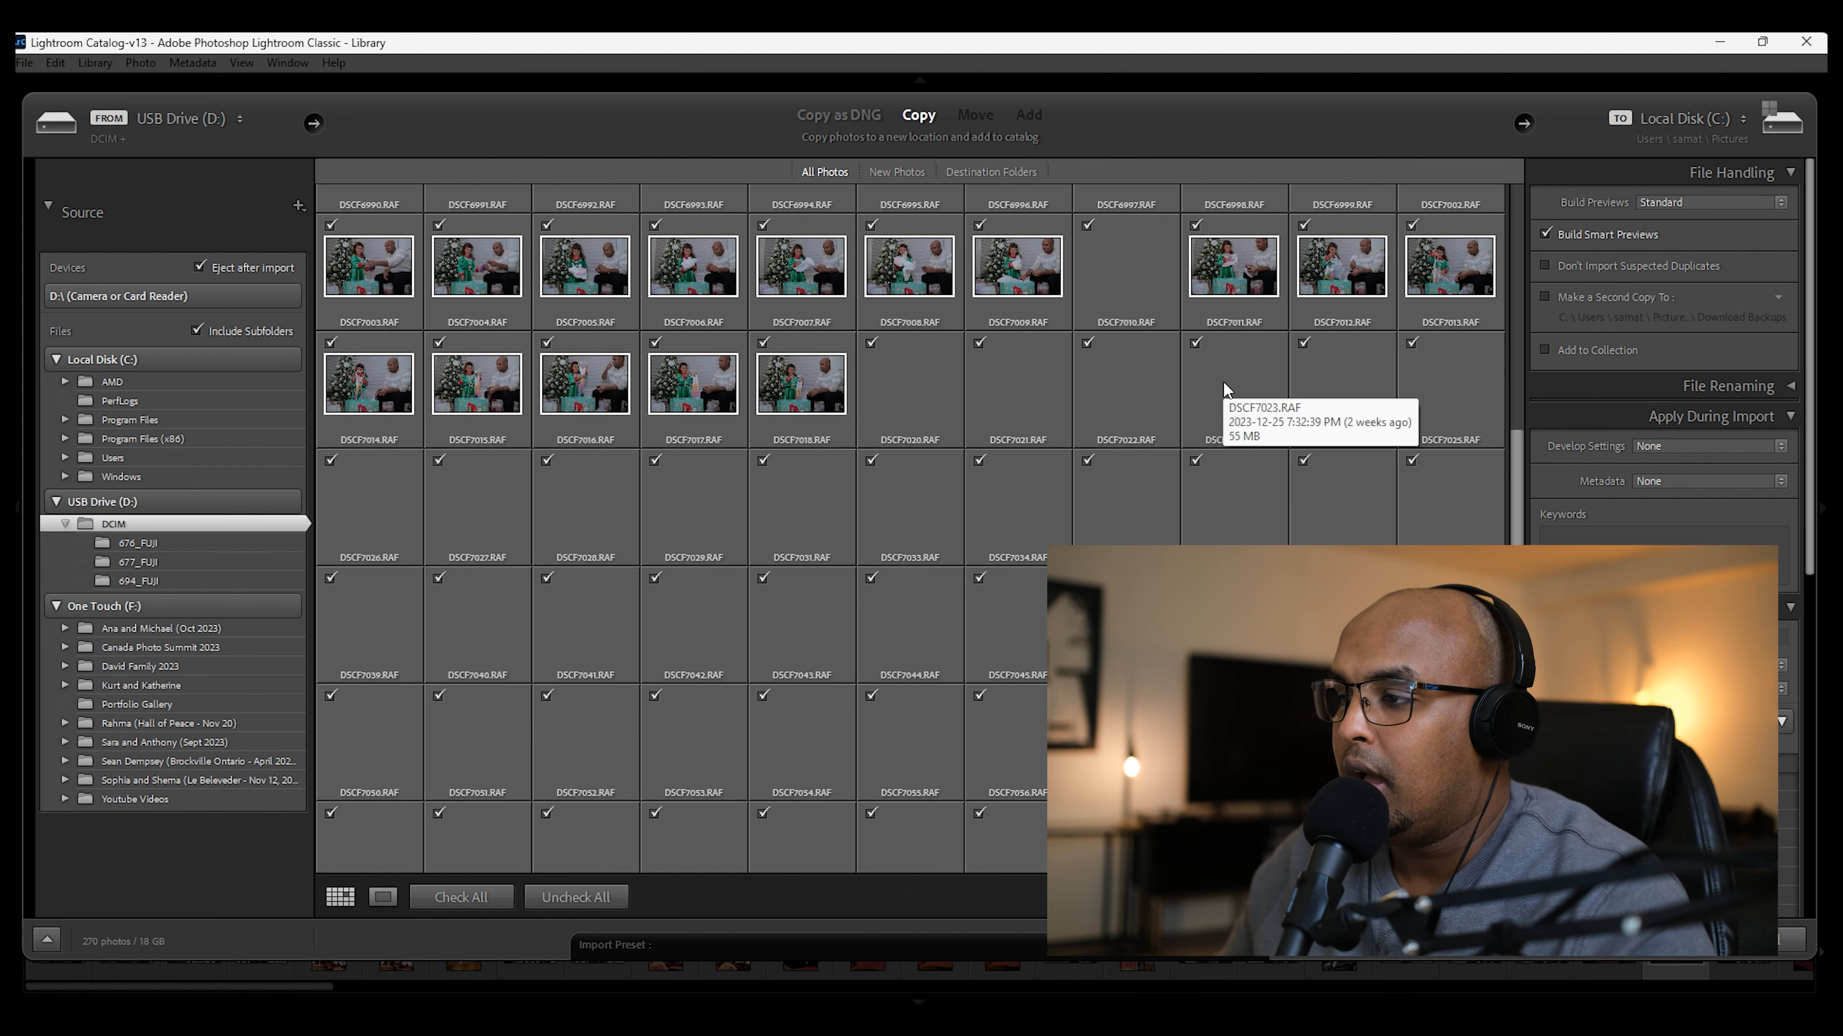
{"action": "scroll", "coordinate": [1222, 380], "scroll_direction": "down", "scroll_amount": 2}
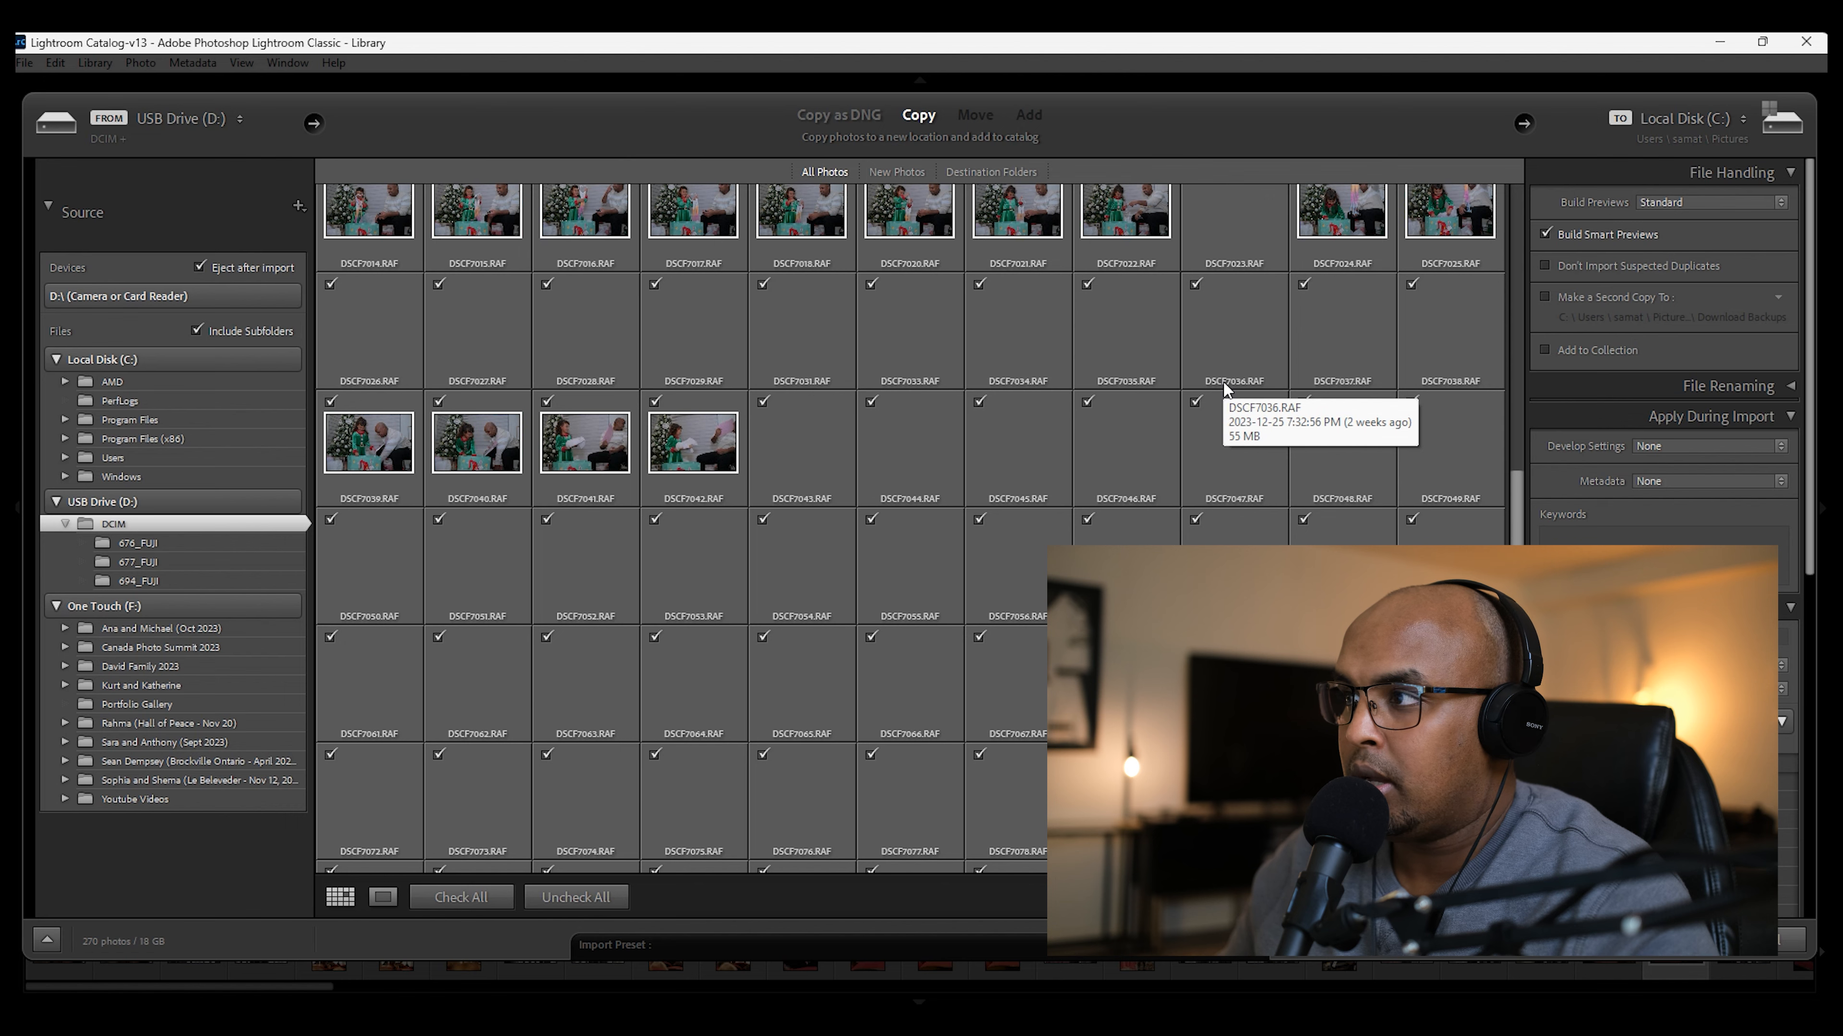
{"action": "scroll", "coordinate": [1222, 380], "scroll_direction": "up", "scroll_amount": 8}
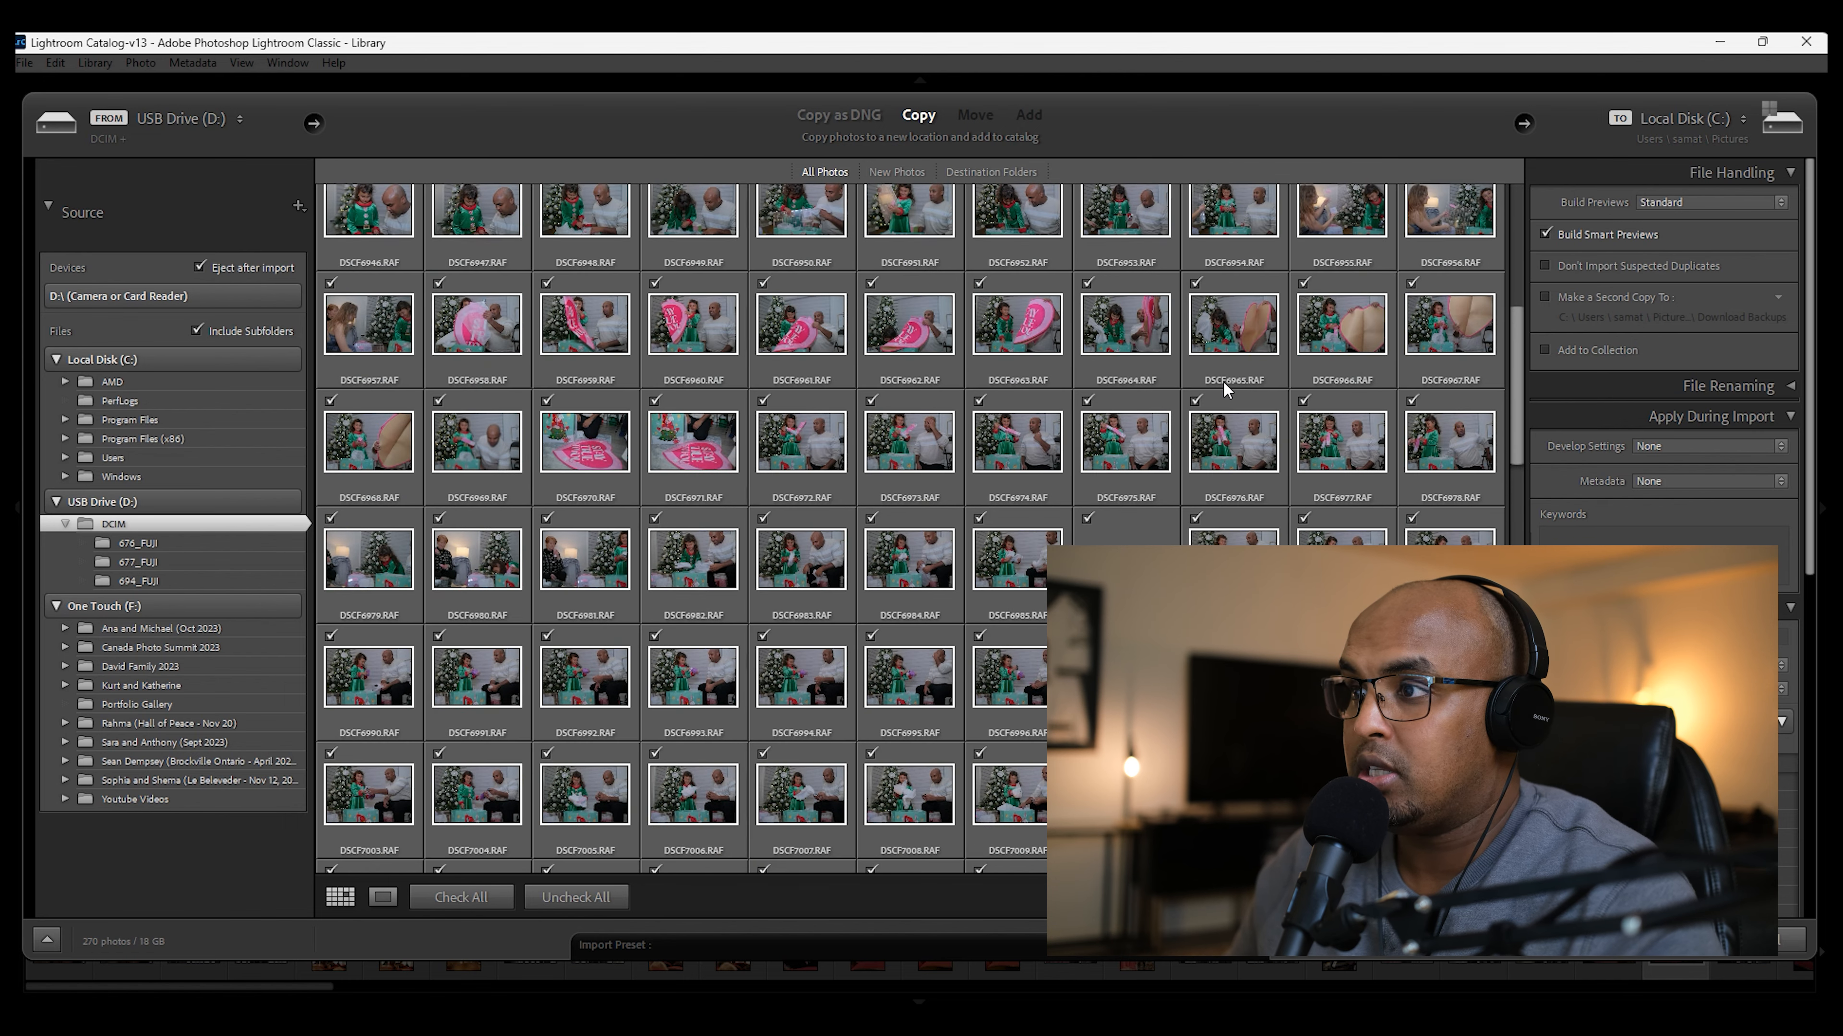
{"action": "scroll", "coordinate": [1222, 381], "scroll_direction": "up", "scroll_amount": 6}
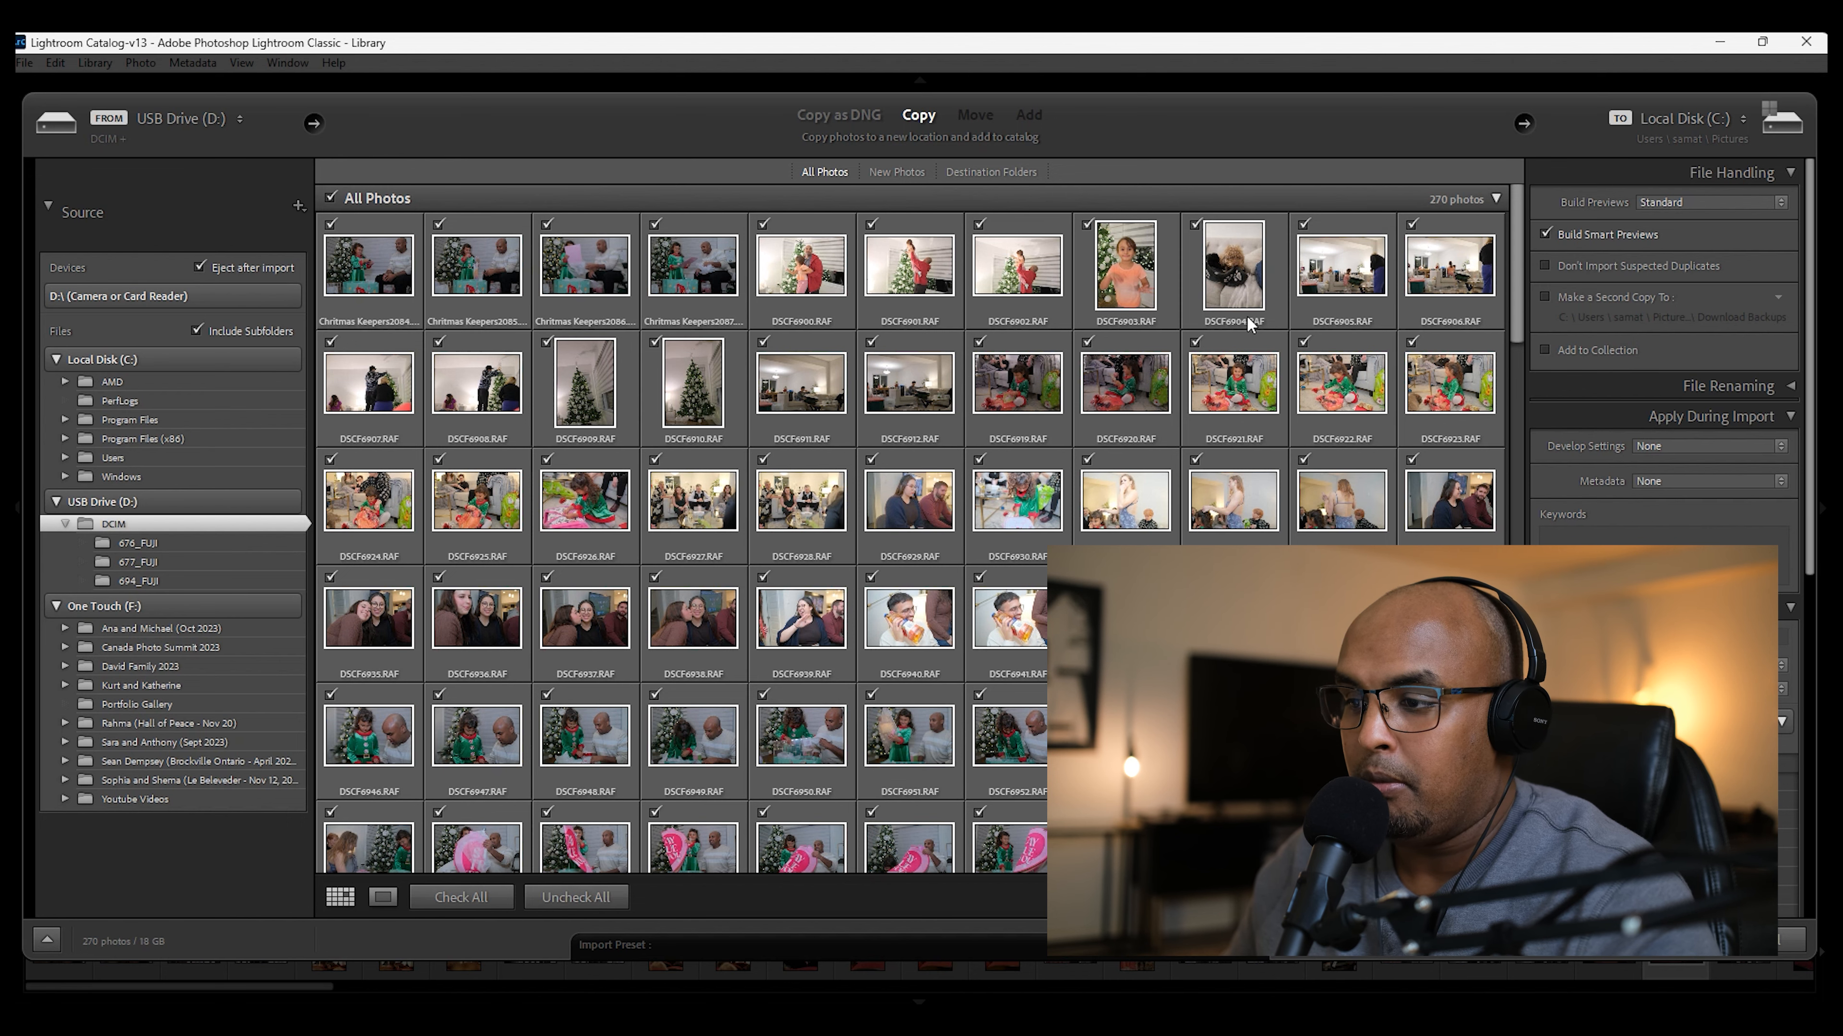
Step: Select the five MOV video files at the end of the photo grid and exclude them from the import
{"action": "left_click_drag", "start_coordinate": [1514, 223], "coordinate": [1514, 755]}
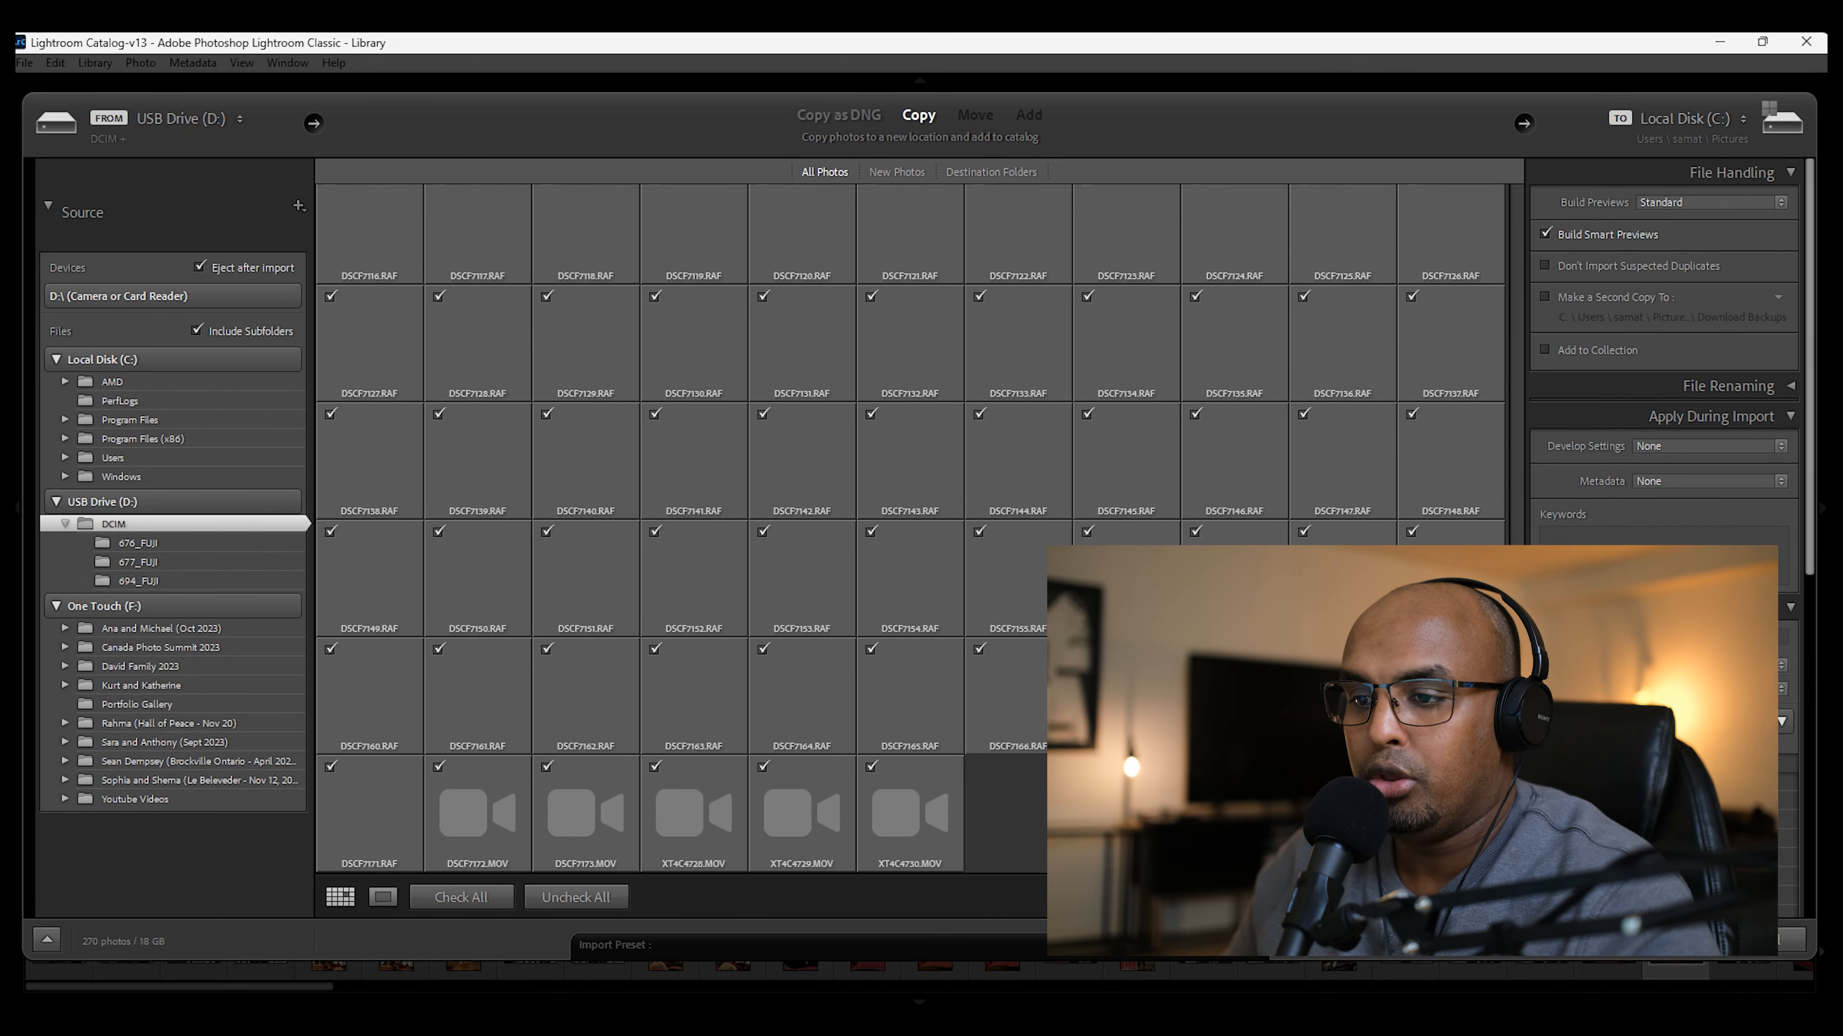
{"action": "left_click", "coordinate": [925, 782]}
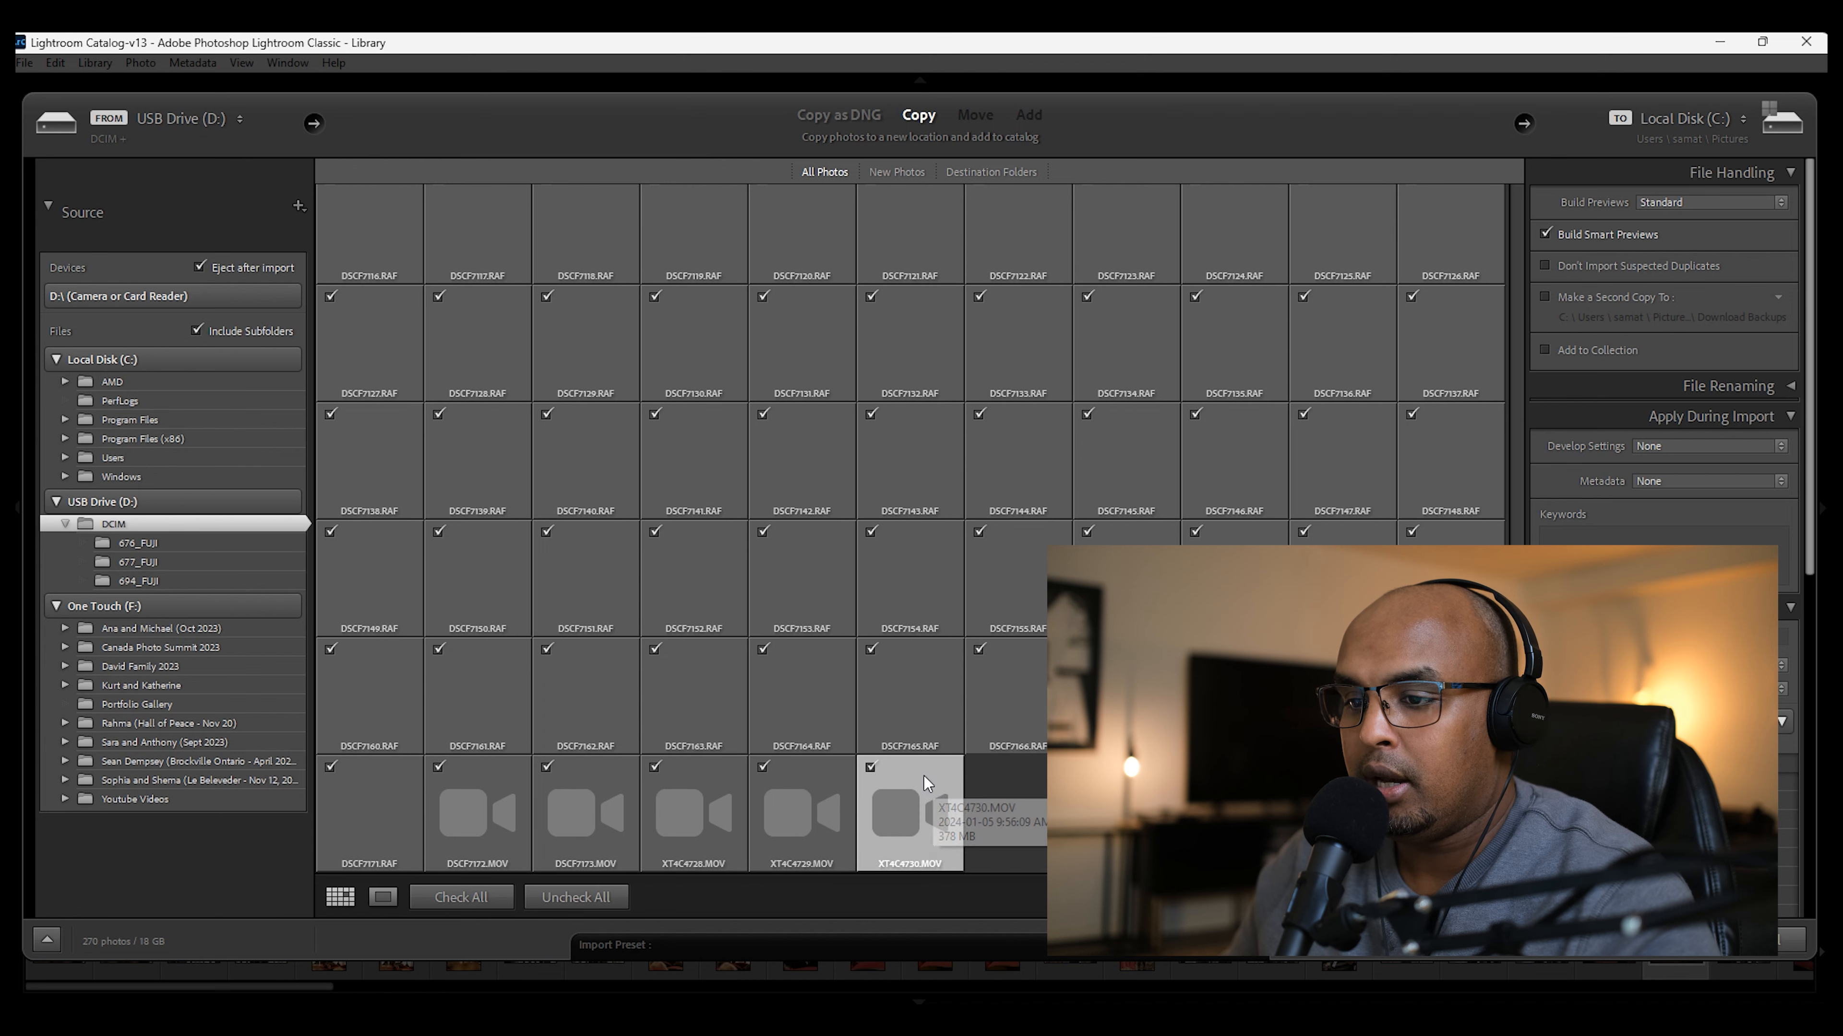
{"action": "left_click", "coordinate": [498, 776], "text": "shift"}
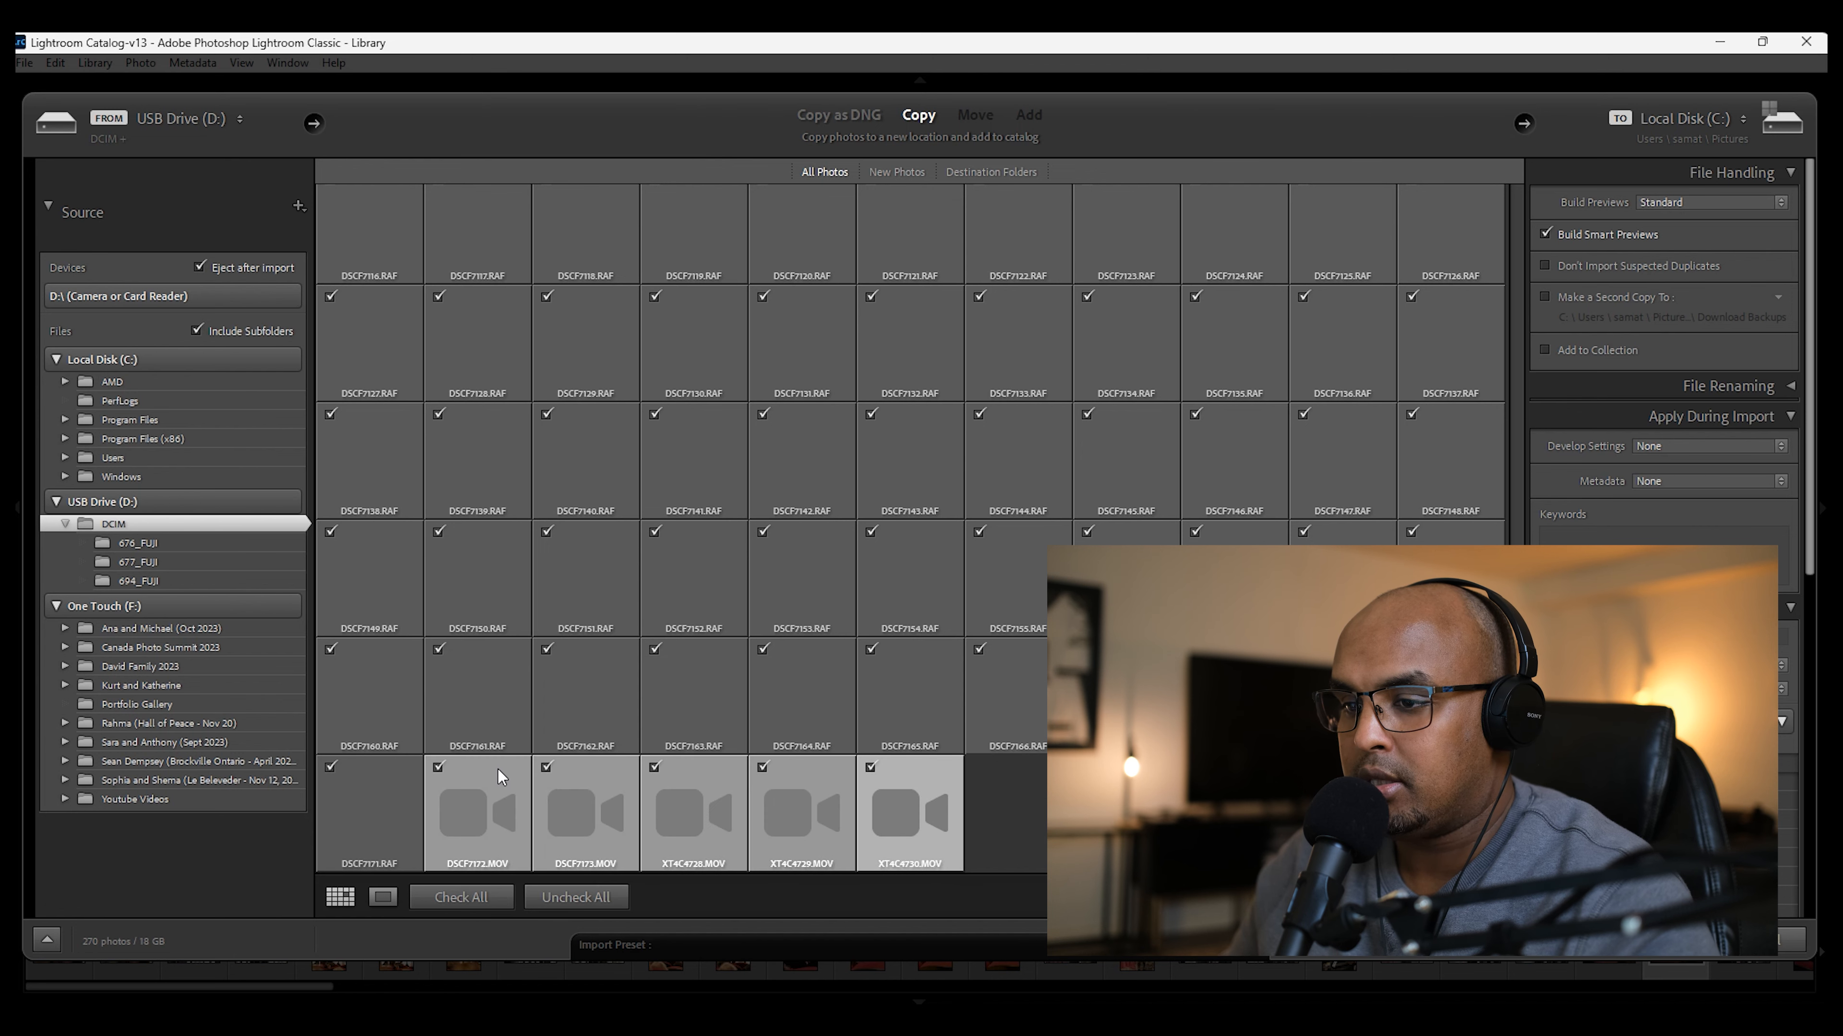
{"action": "left_click", "coordinate": [761, 768]}
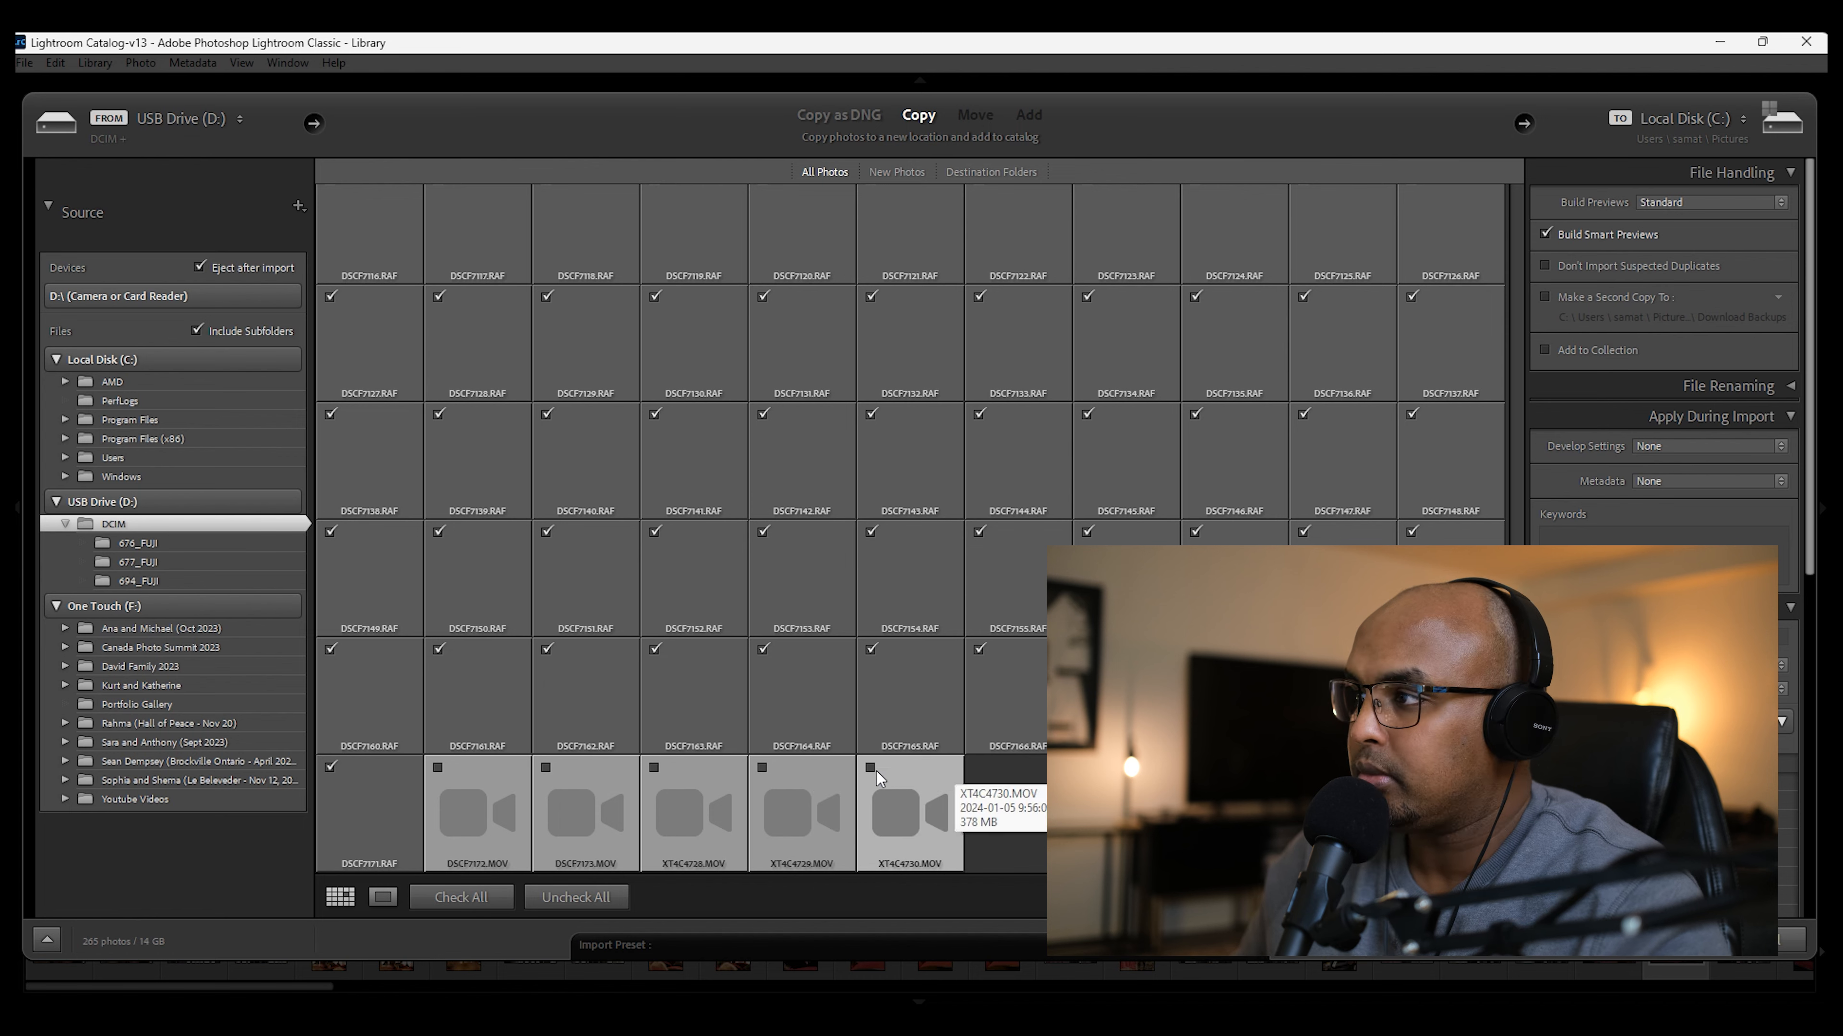
{"action": "scroll", "coordinate": [1035, 833], "scroll_direction": "up", "scroll_amount": 2}
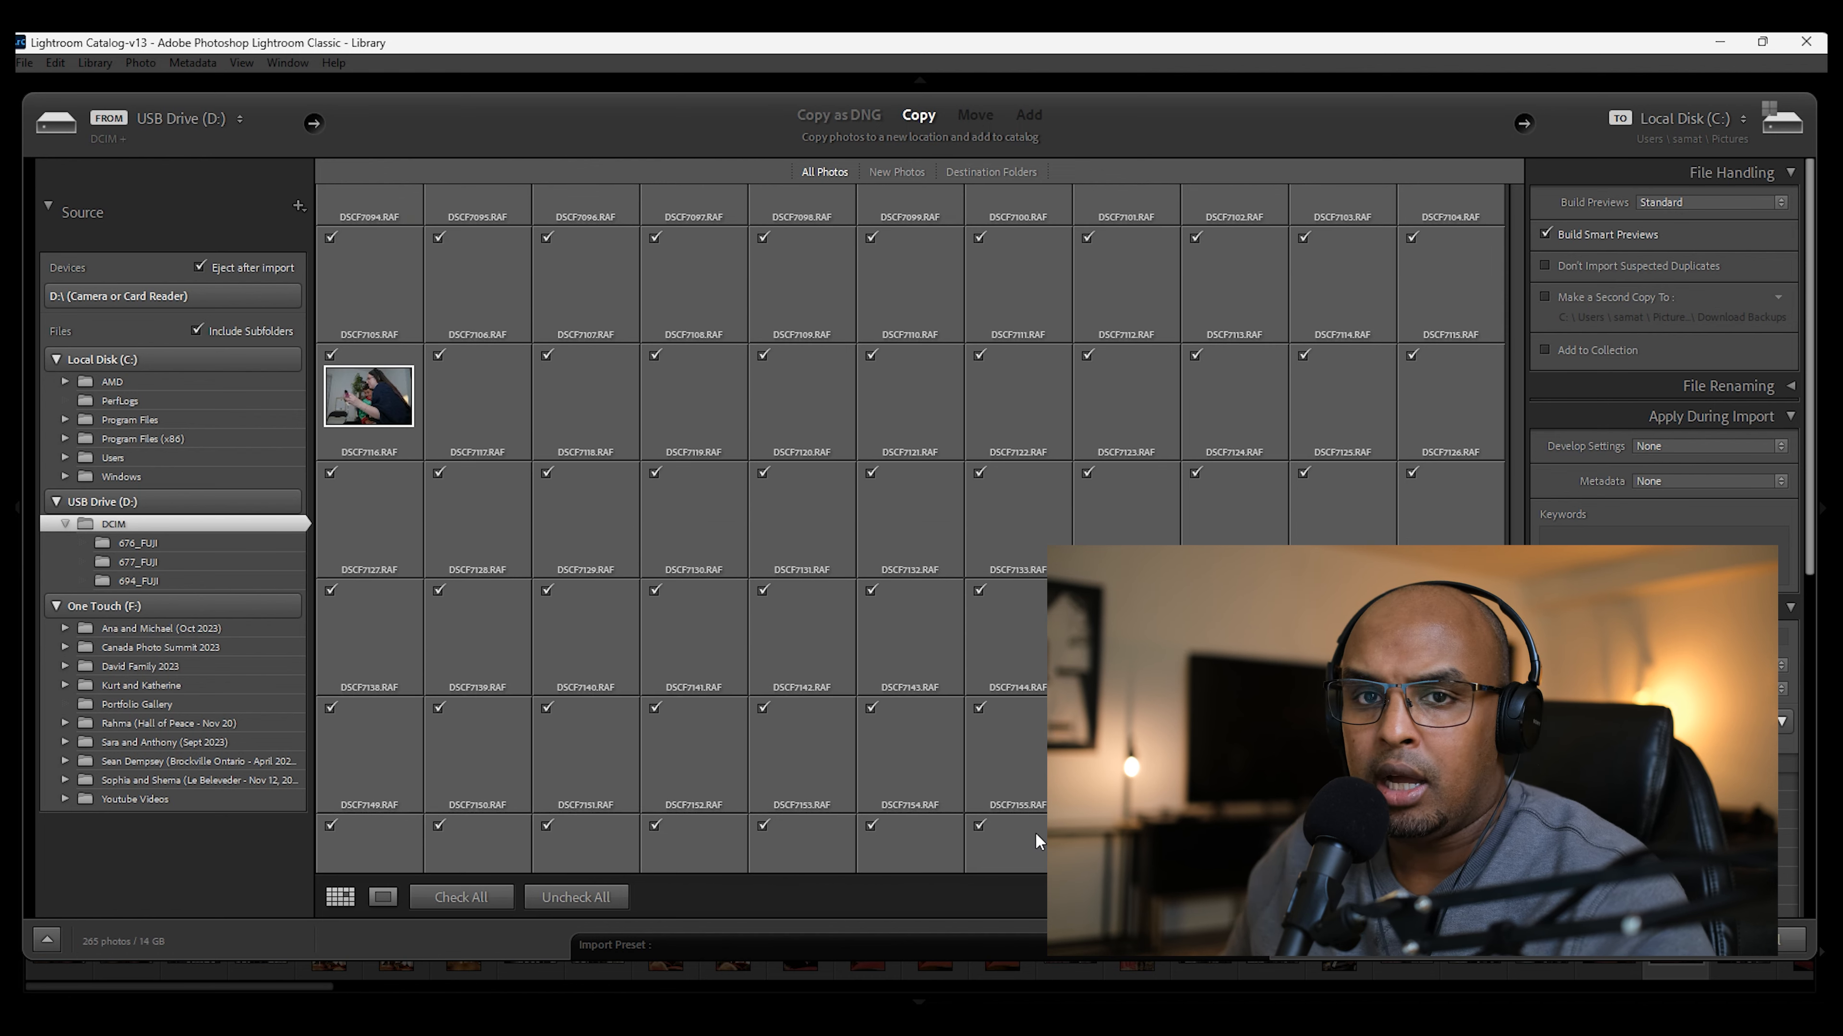
{"action": "scroll", "coordinate": [1035, 833], "scroll_direction": "down", "scroll_amount": 3}
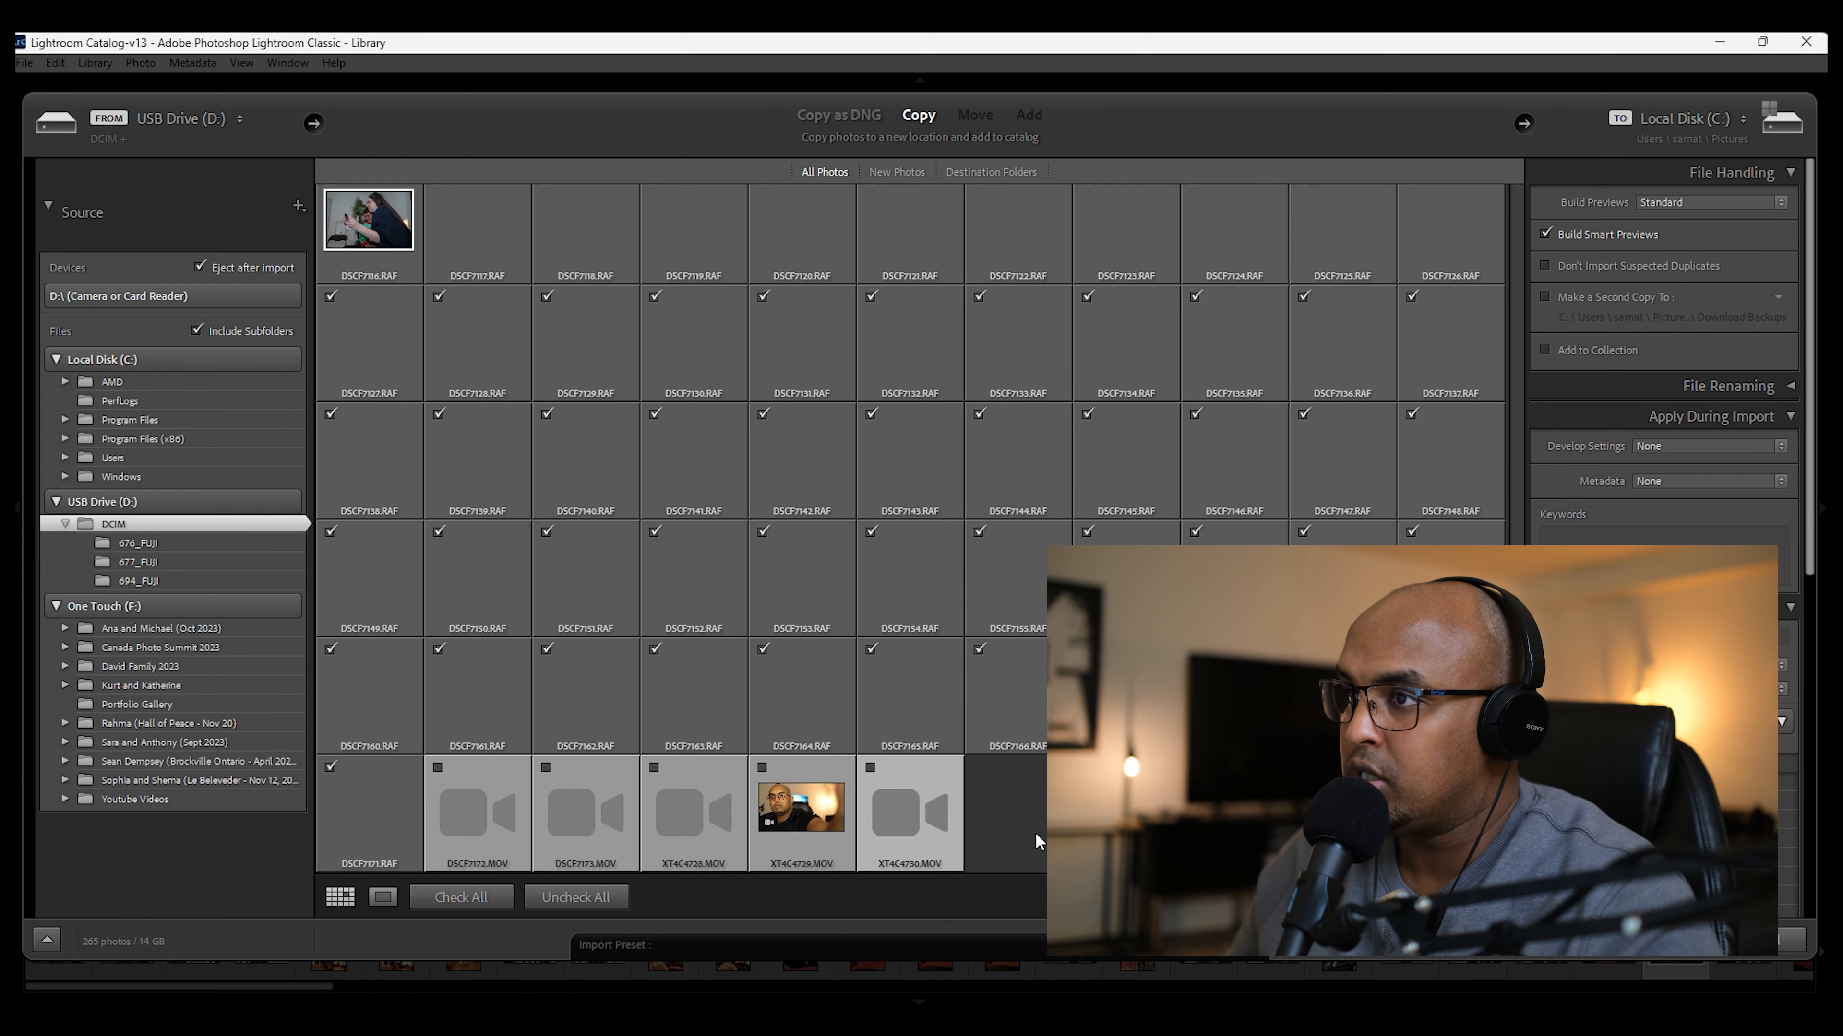
{"action": "left_click_drag", "start_coordinate": [1517, 775], "coordinate": [1524, 244]}
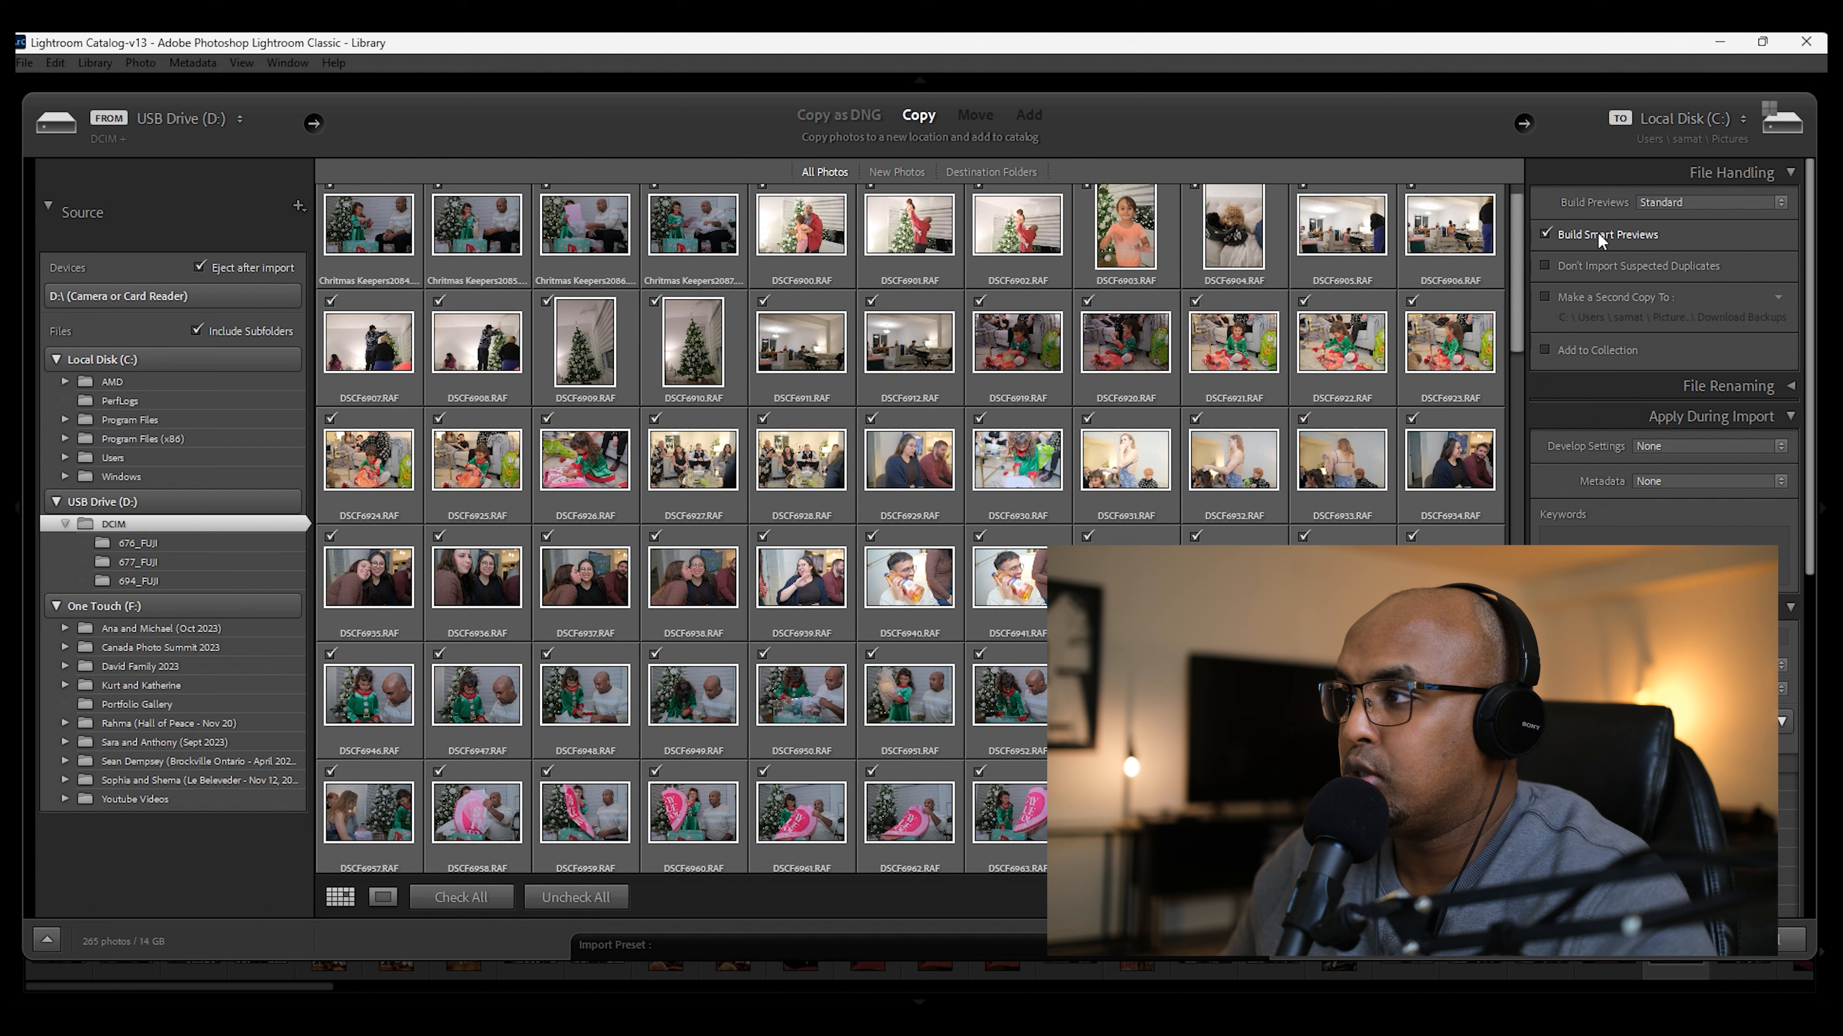
Step: Review the File Handling settings, including the Build Smart Previews option and the available Build Previews choices
{"action": "left_click", "coordinate": [1546, 233]}
{"action": "left_click", "coordinate": [1544, 232]}
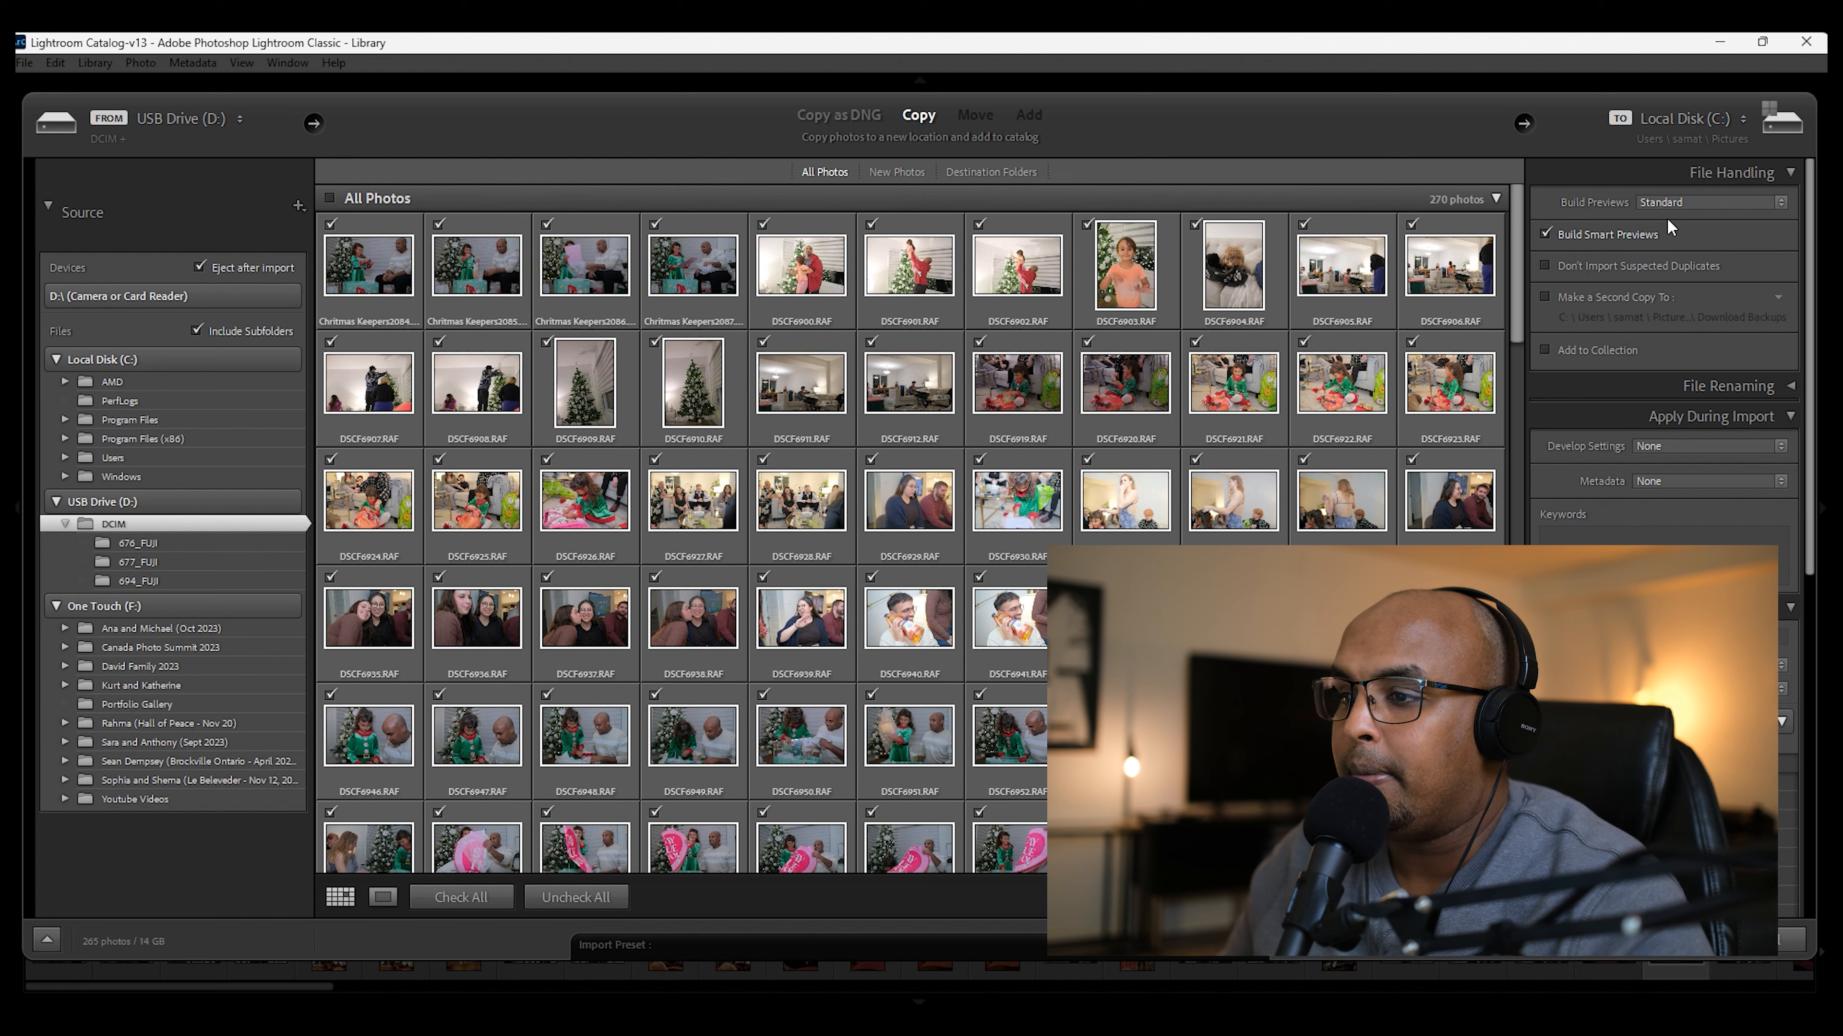
{"action": "left_click", "coordinate": [1778, 204]}
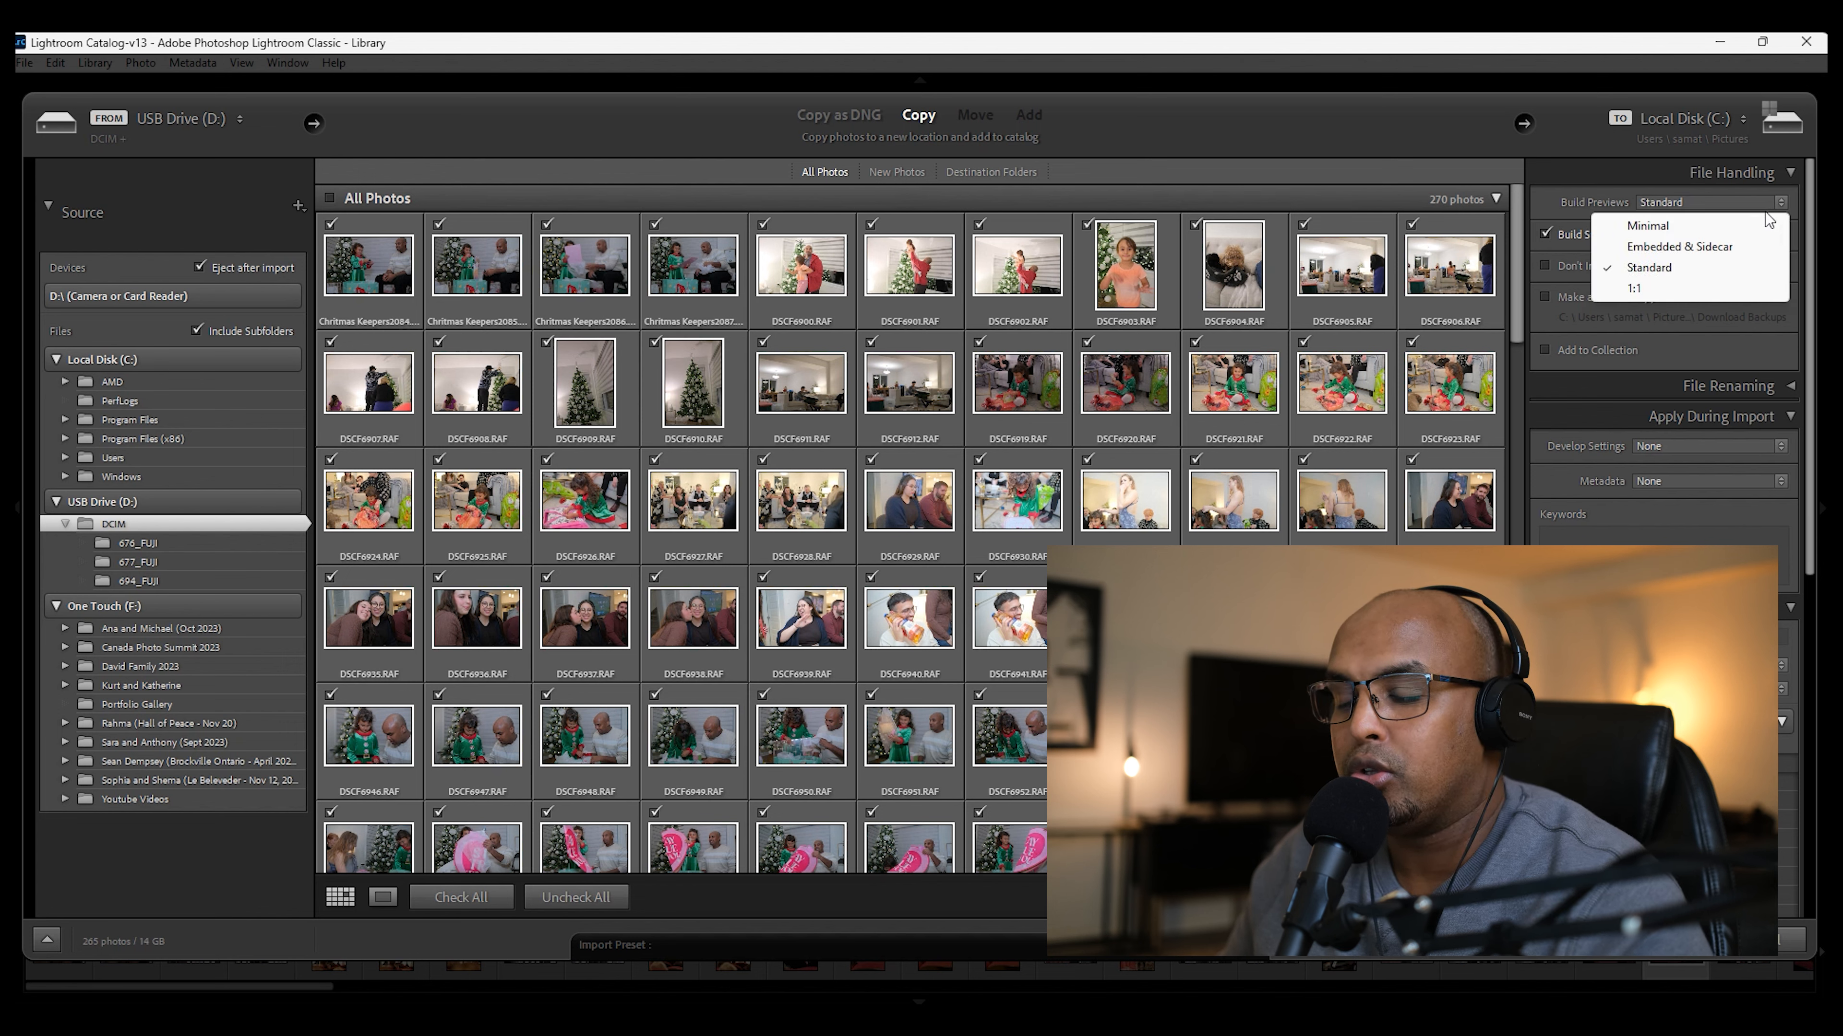
{"action": "left_click", "coordinate": [1624, 176]}
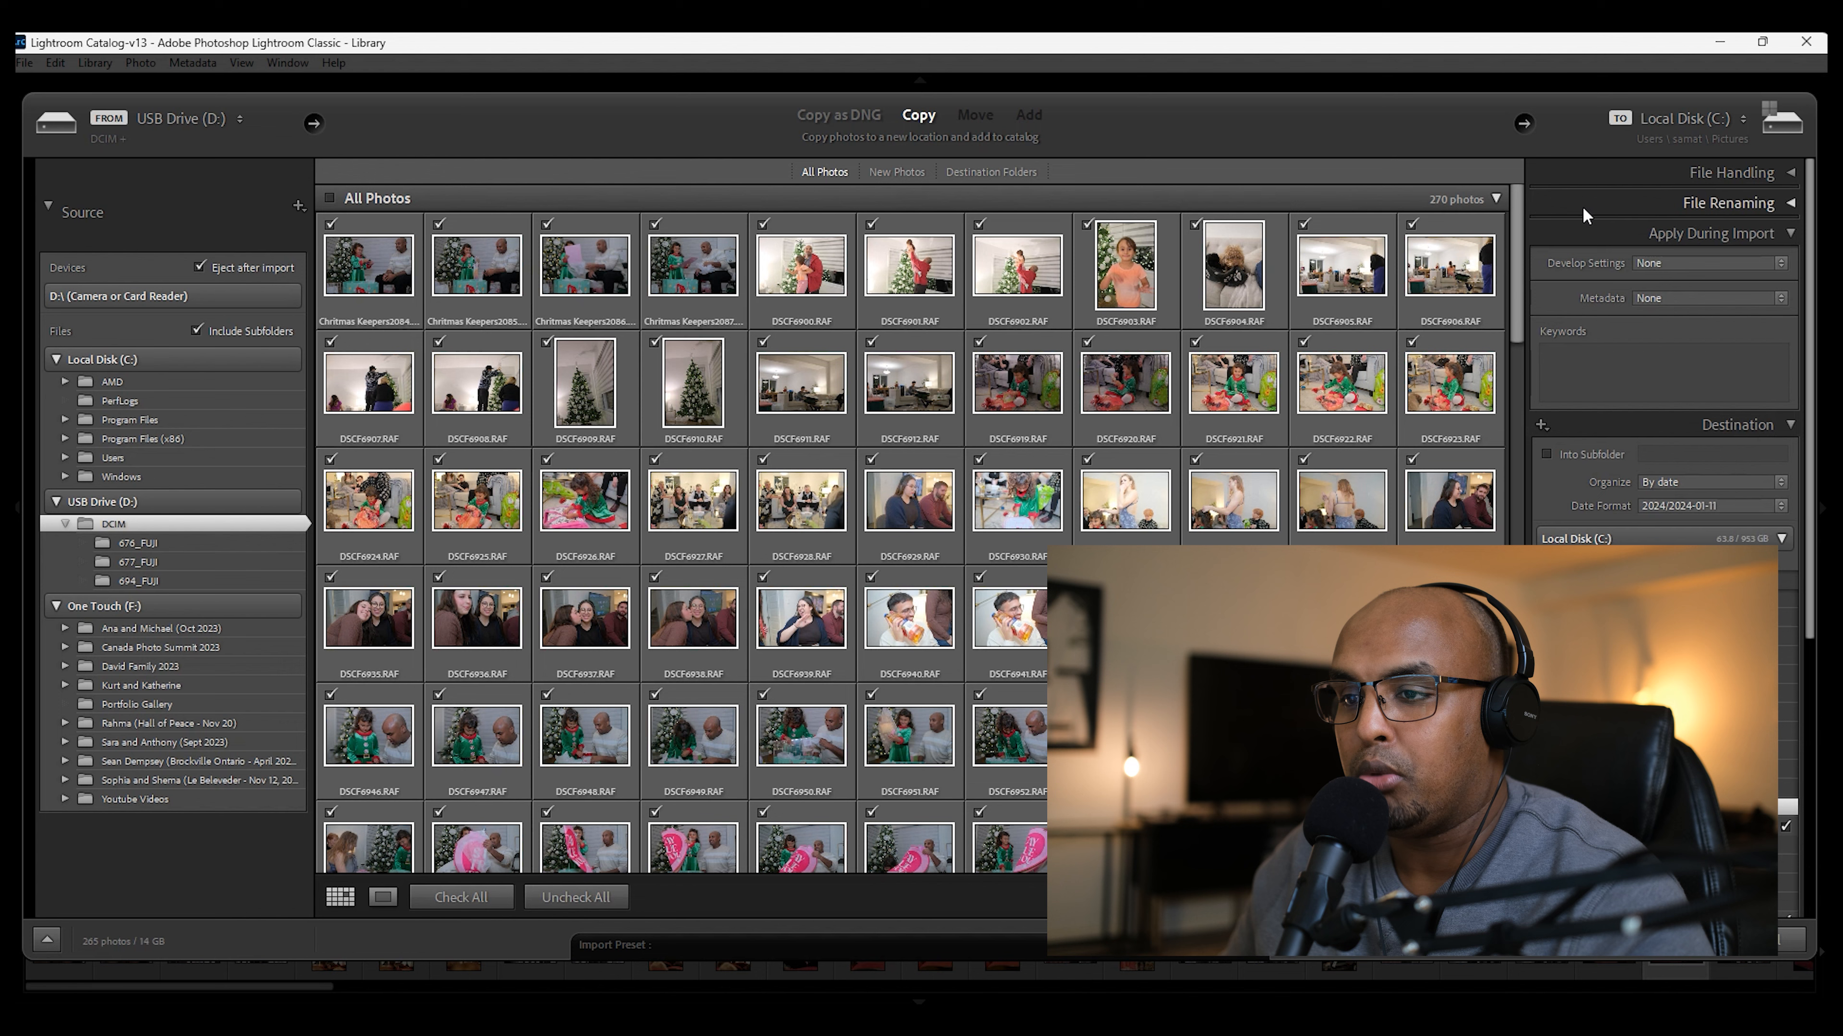
{"action": "left_click", "coordinate": [1701, 177]}
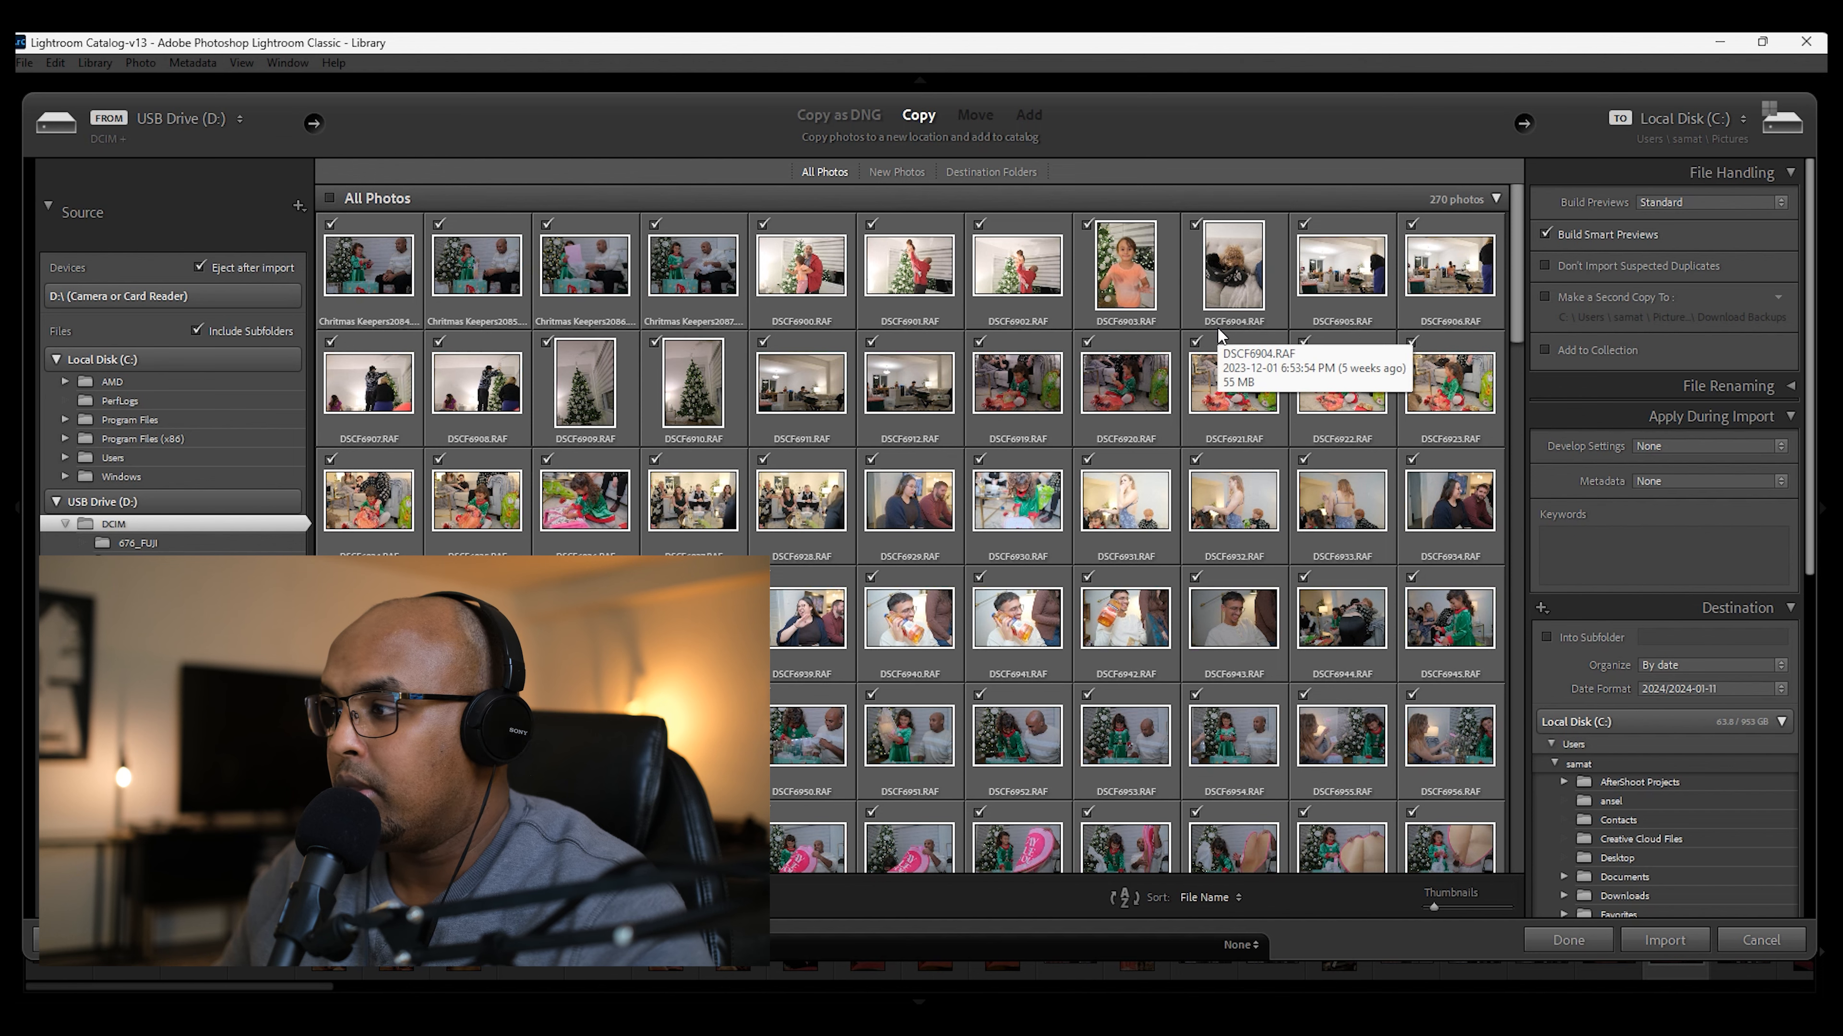
Step: Examine the destination folders for the import and expand the One Touch (F:) drive among them
{"action": "scroll", "coordinate": [1172, 340], "scroll_direction": "down", "scroll_amount": 5}
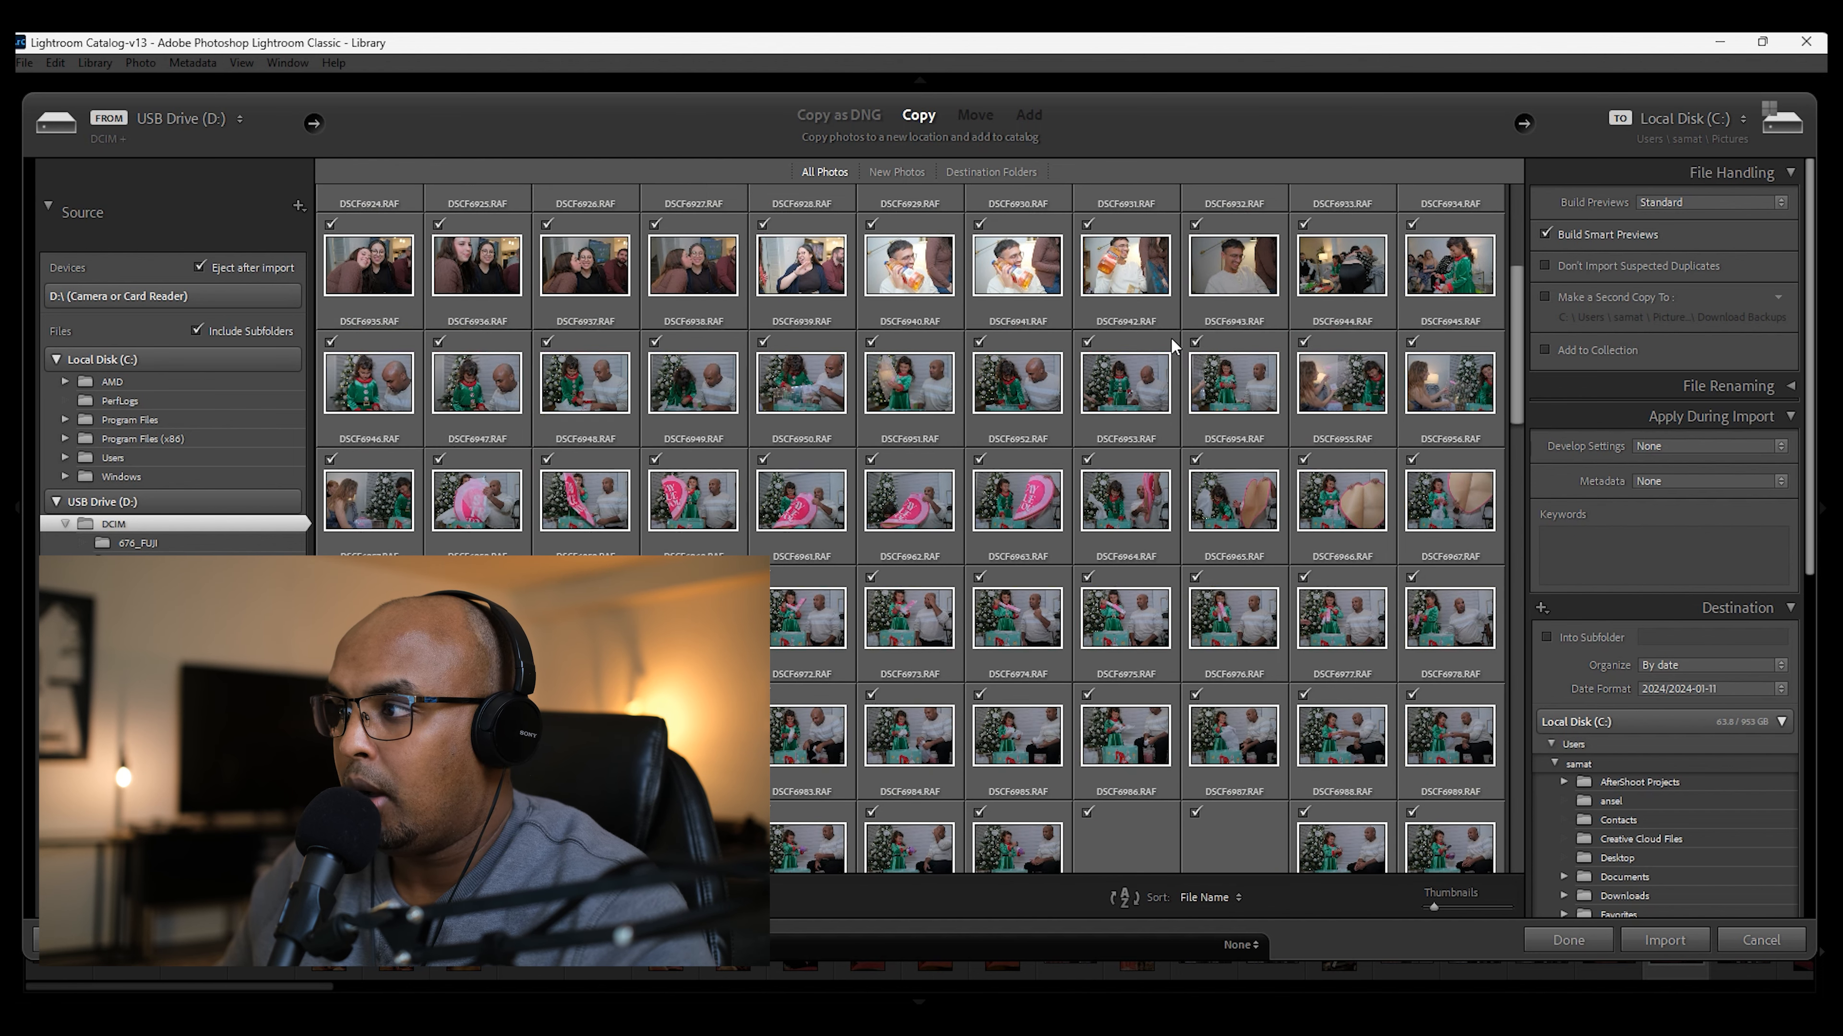
{"action": "scroll", "coordinate": [1172, 340], "scroll_direction": "down", "scroll_amount": 3}
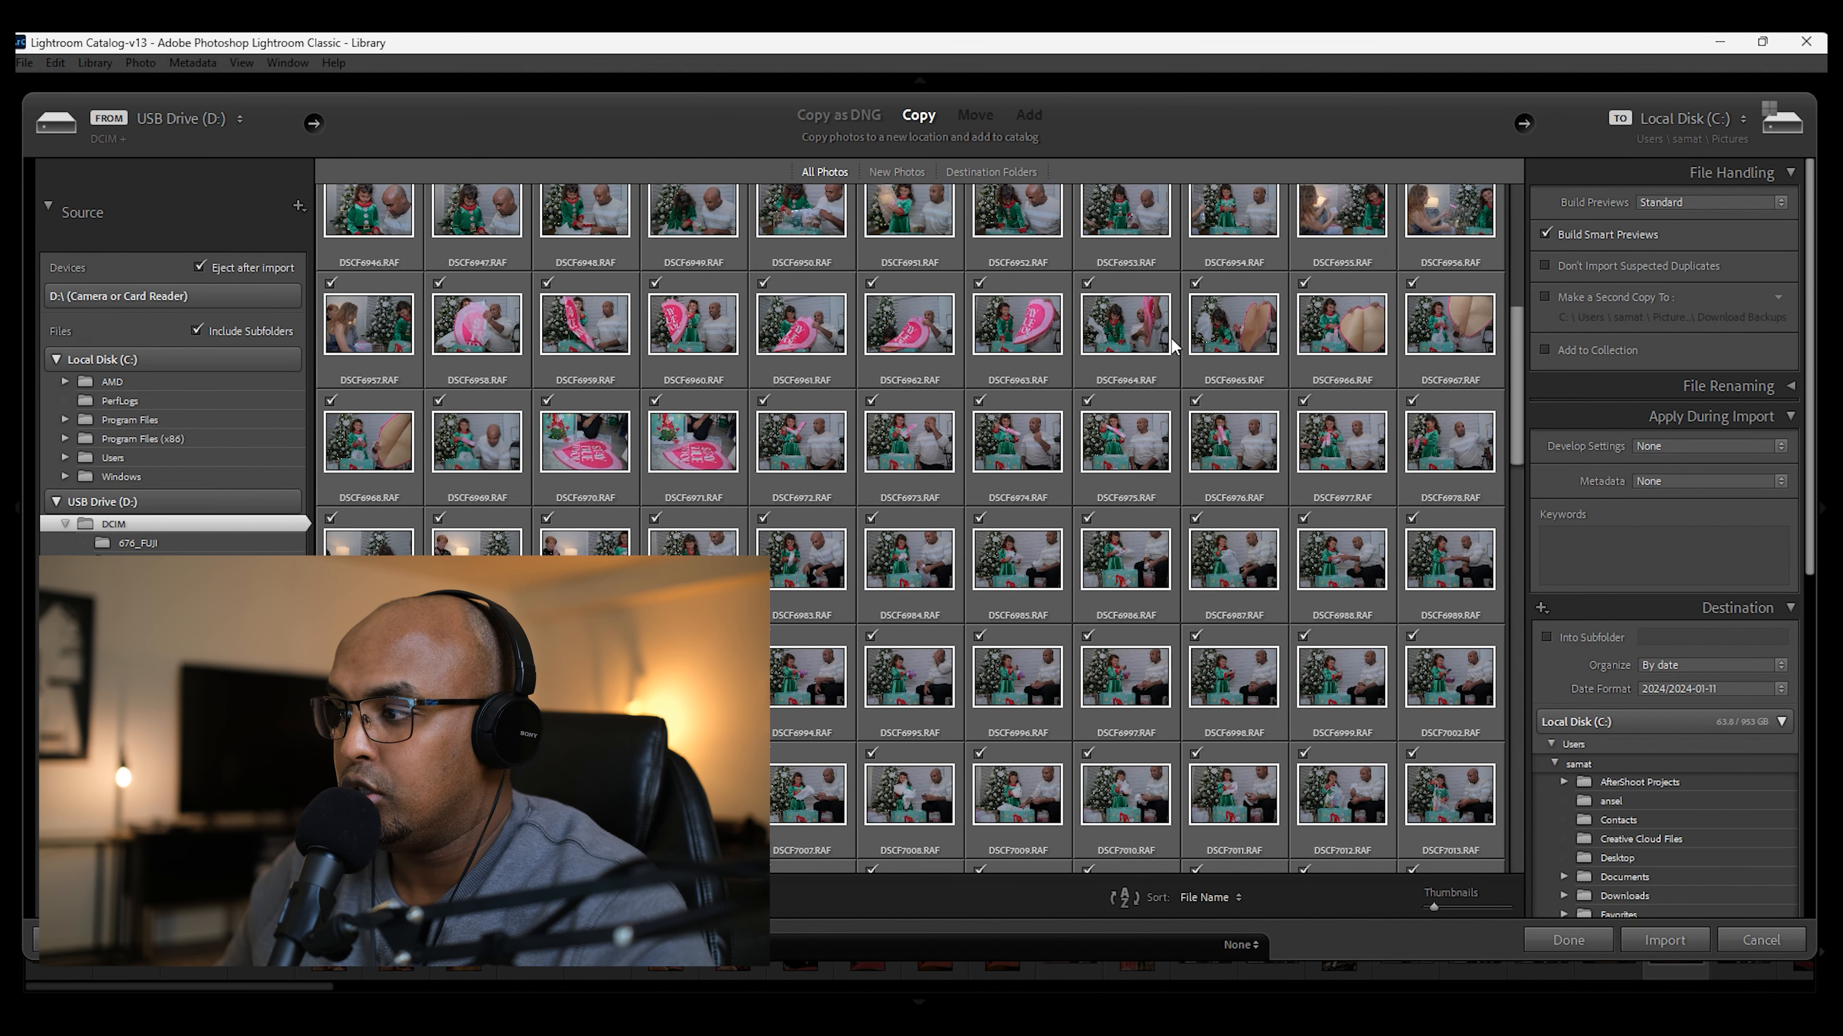
{"action": "scroll", "coordinate": [1640, 733], "scroll_direction": "down", "scroll_amount": 5}
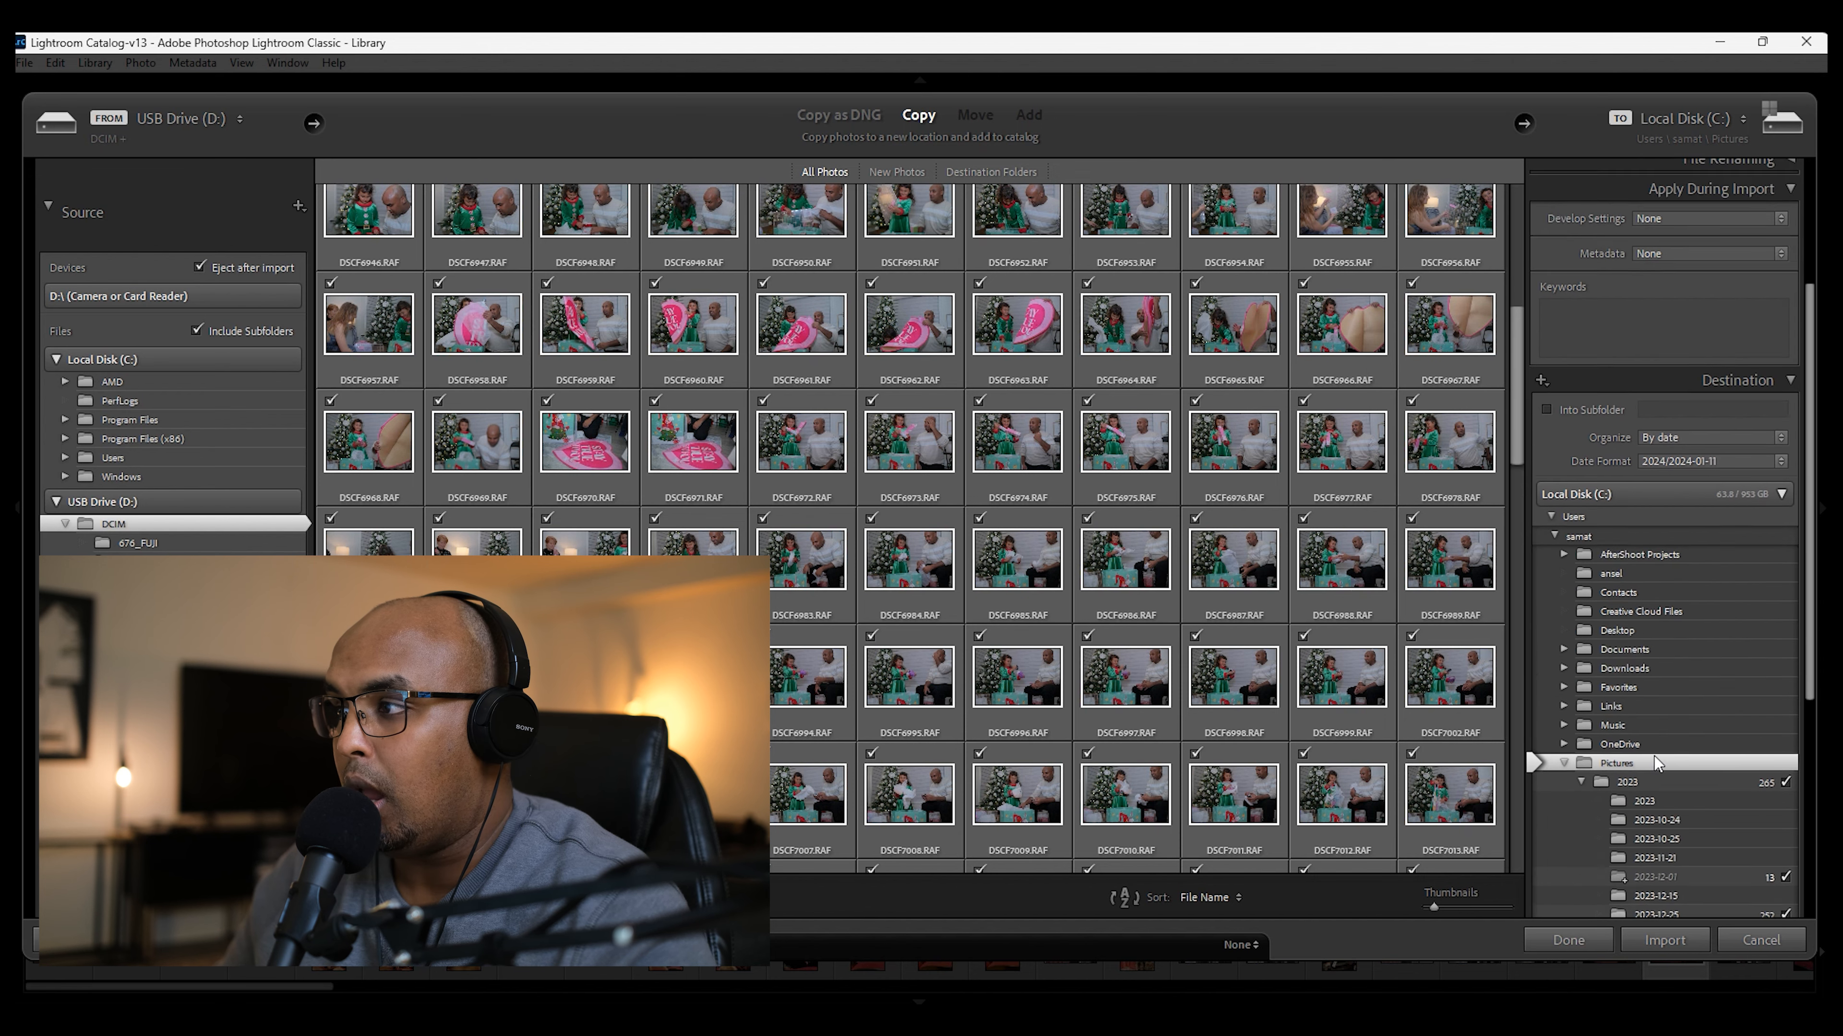
{"action": "scroll", "coordinate": [1647, 678], "scroll_direction": "down", "scroll_amount": 3}
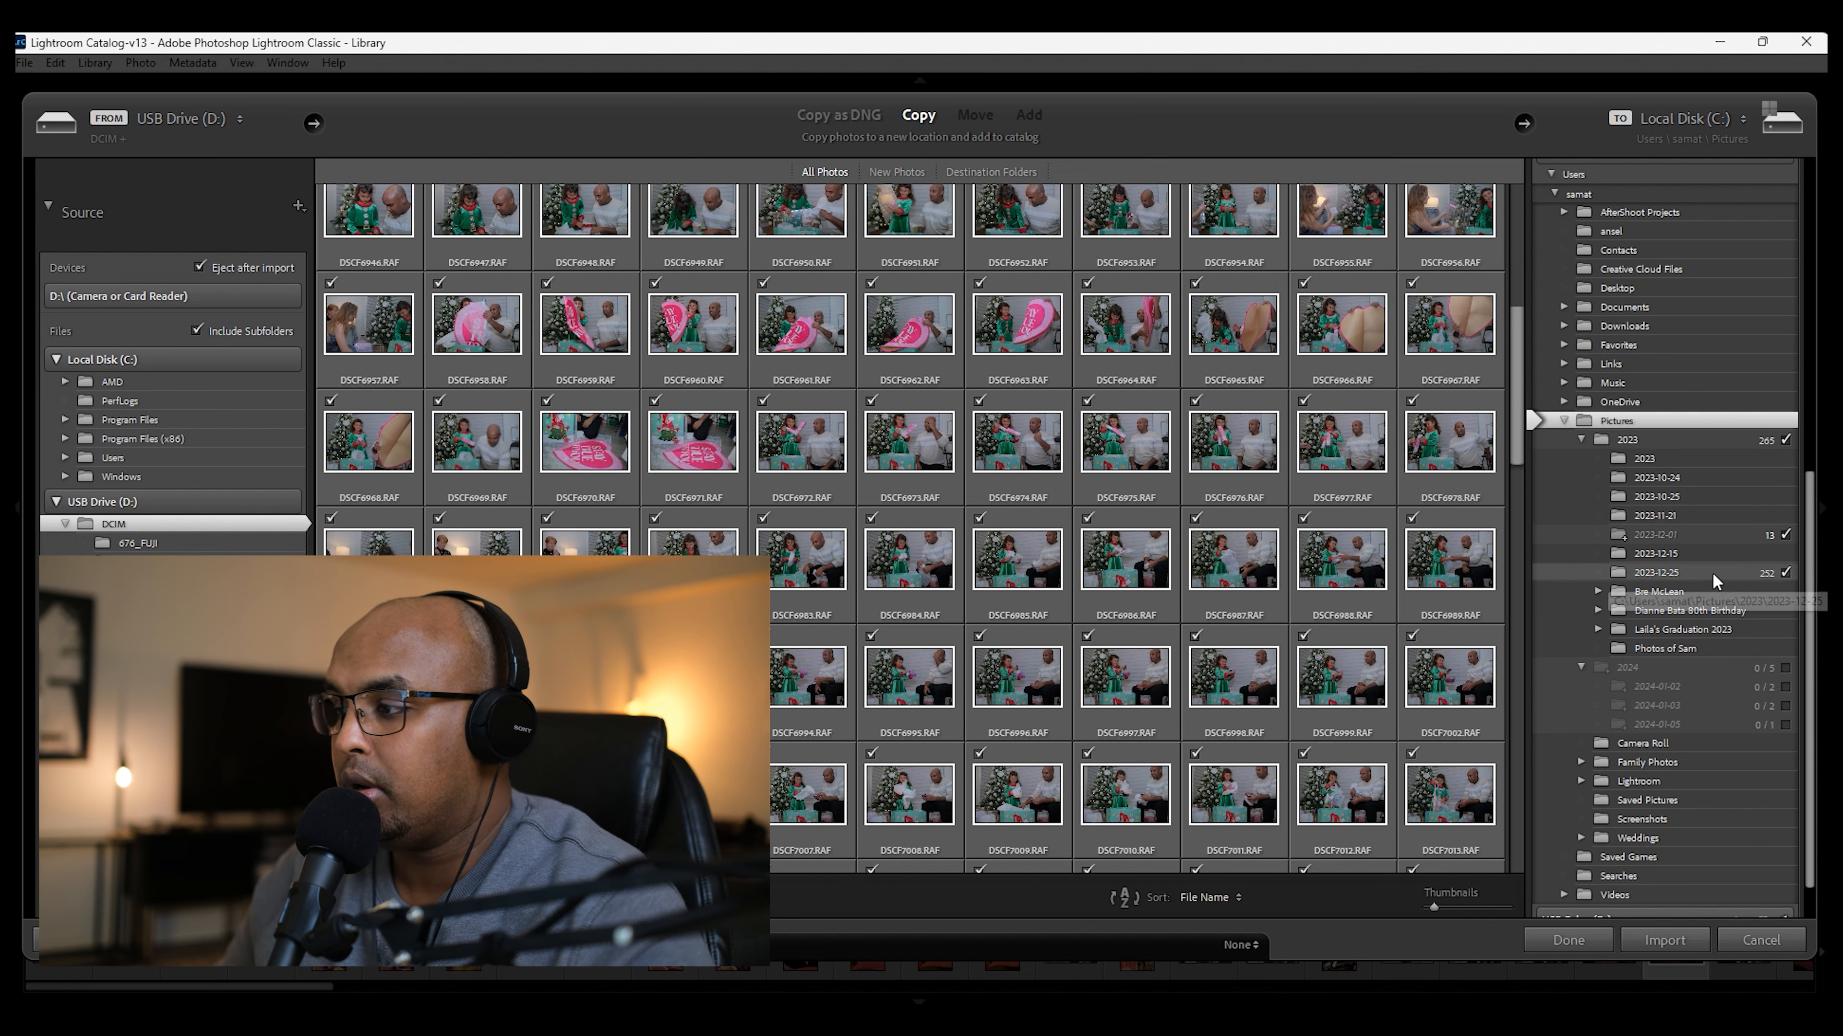
{"action": "scroll", "coordinate": [1644, 525], "scroll_direction": "down", "scroll_amount": 1}
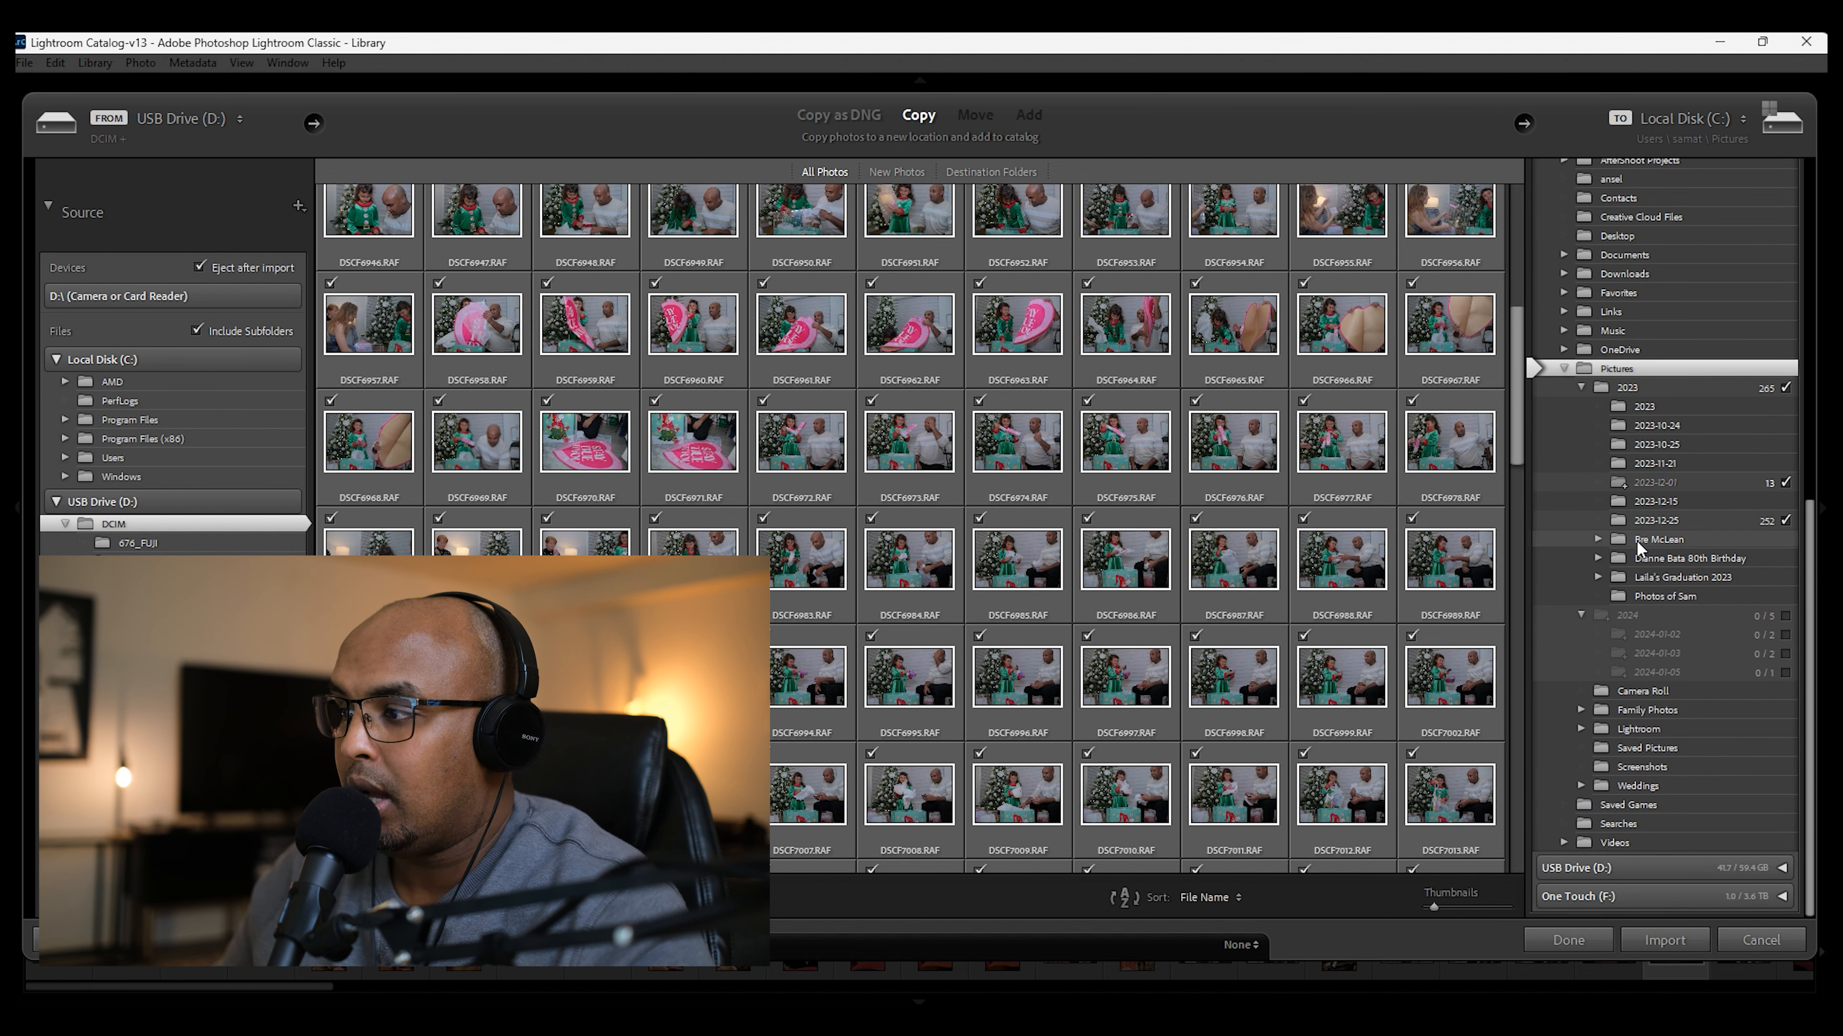
{"action": "left_click", "coordinate": [1784, 897]}
{"action": "scroll", "coordinate": [1722, 847], "scroll_direction": "down", "scroll_amount": 3}
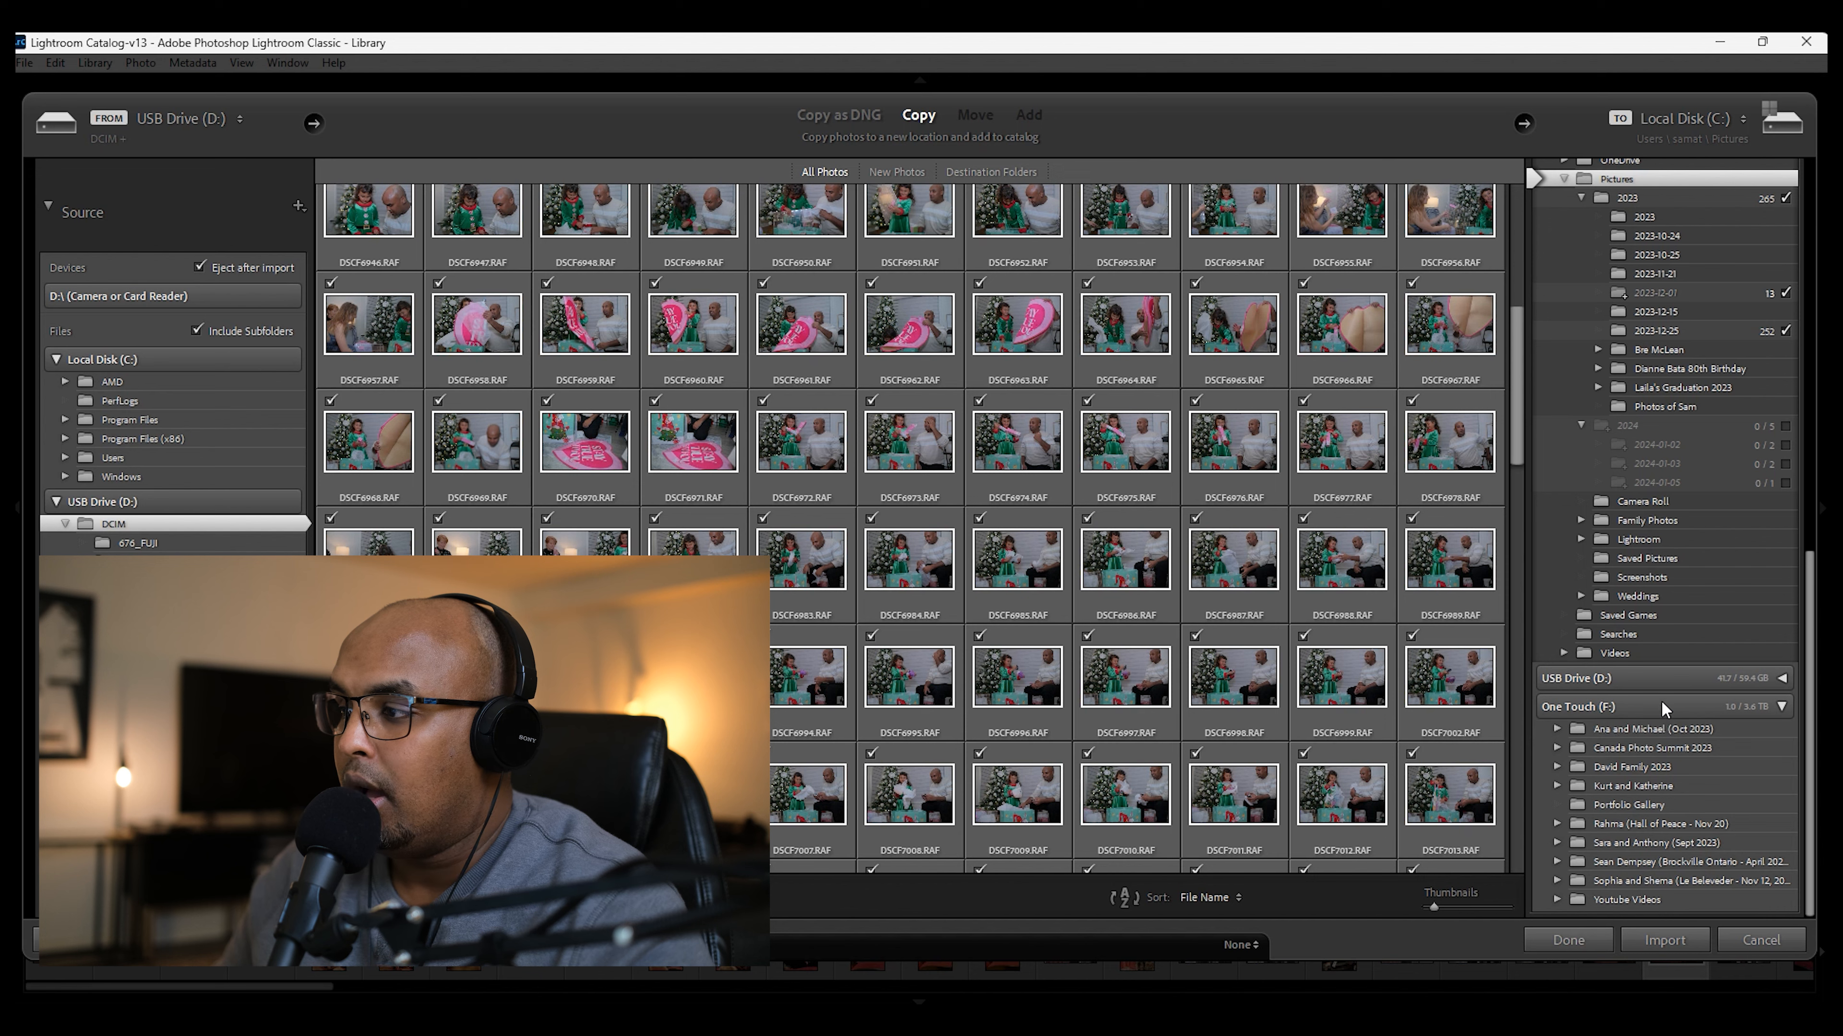
Step: Review the photos checked for import alongside the dated destination folders under Pictures
{"action": "scroll", "coordinate": [1666, 829], "scroll_direction": "up", "scroll_amount": 2}
{"action": "scroll", "coordinate": [1665, 696], "scroll_direction": "up", "scroll_amount": 4}
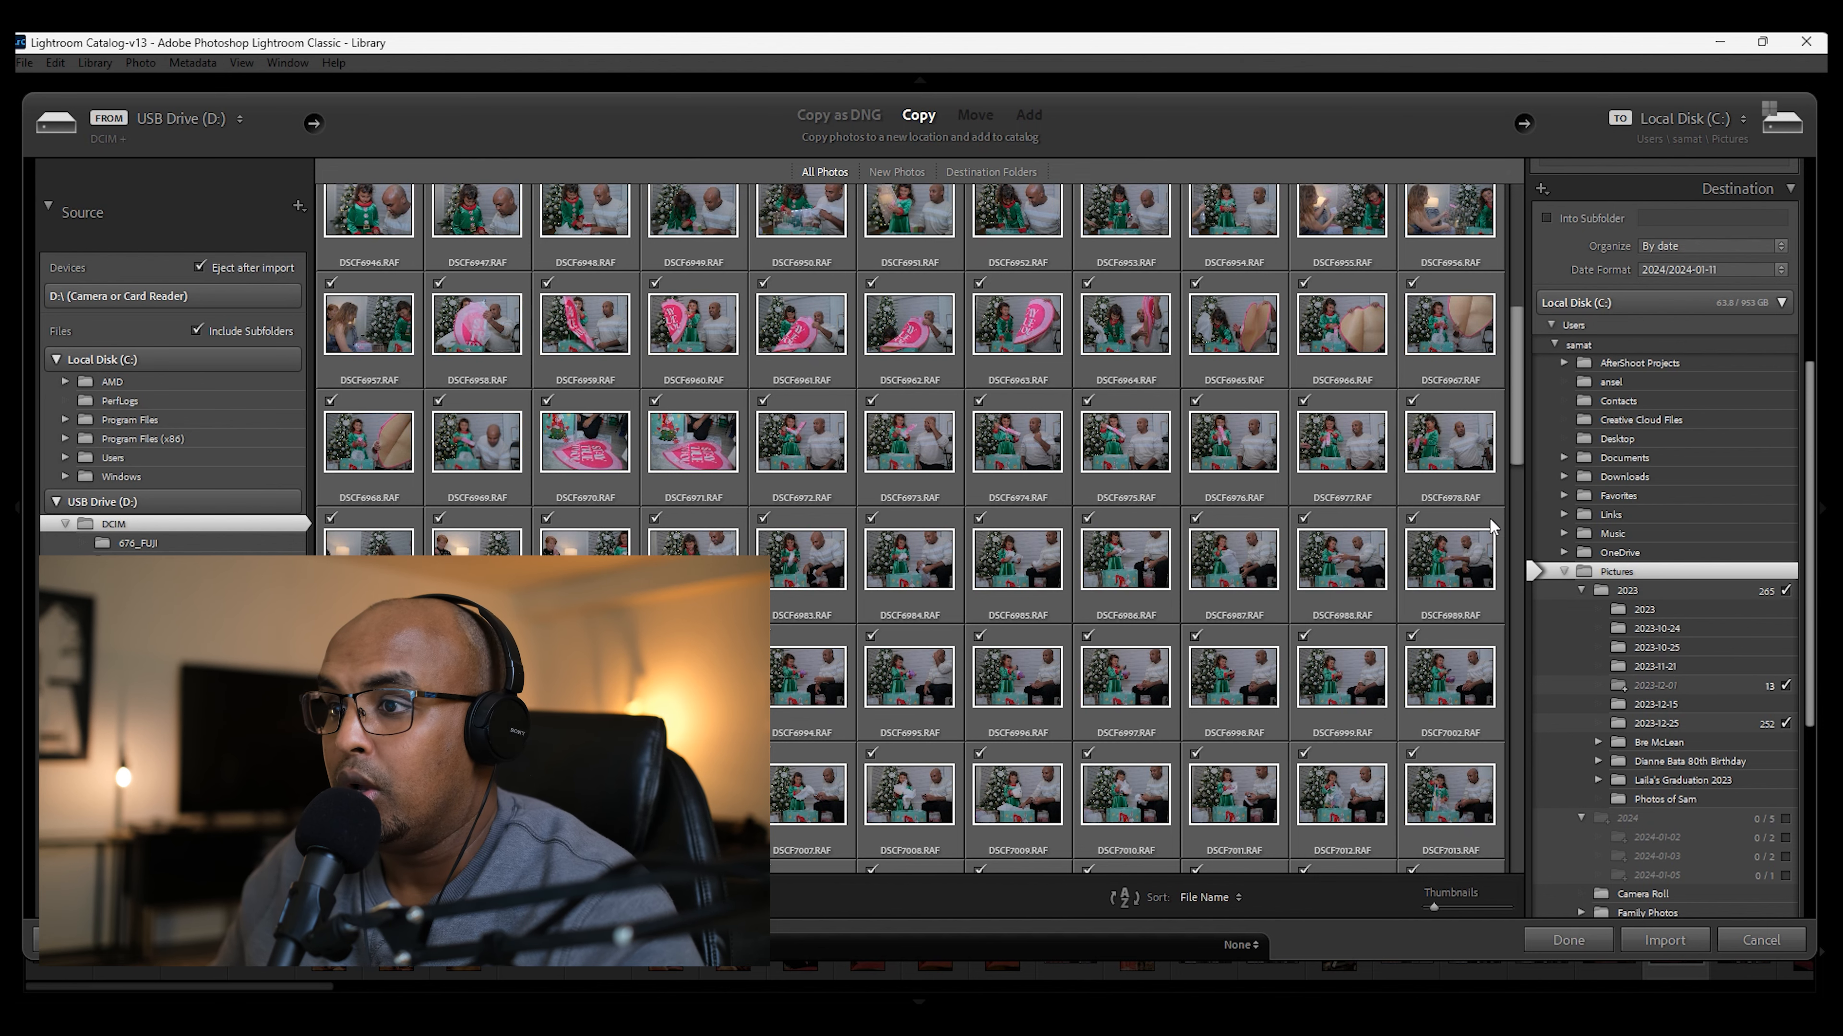
{"action": "scroll", "coordinate": [1484, 501], "scroll_direction": "up", "scroll_amount": 3}
{"action": "scroll", "coordinate": [1481, 487], "scroll_direction": "up", "scroll_amount": 2}
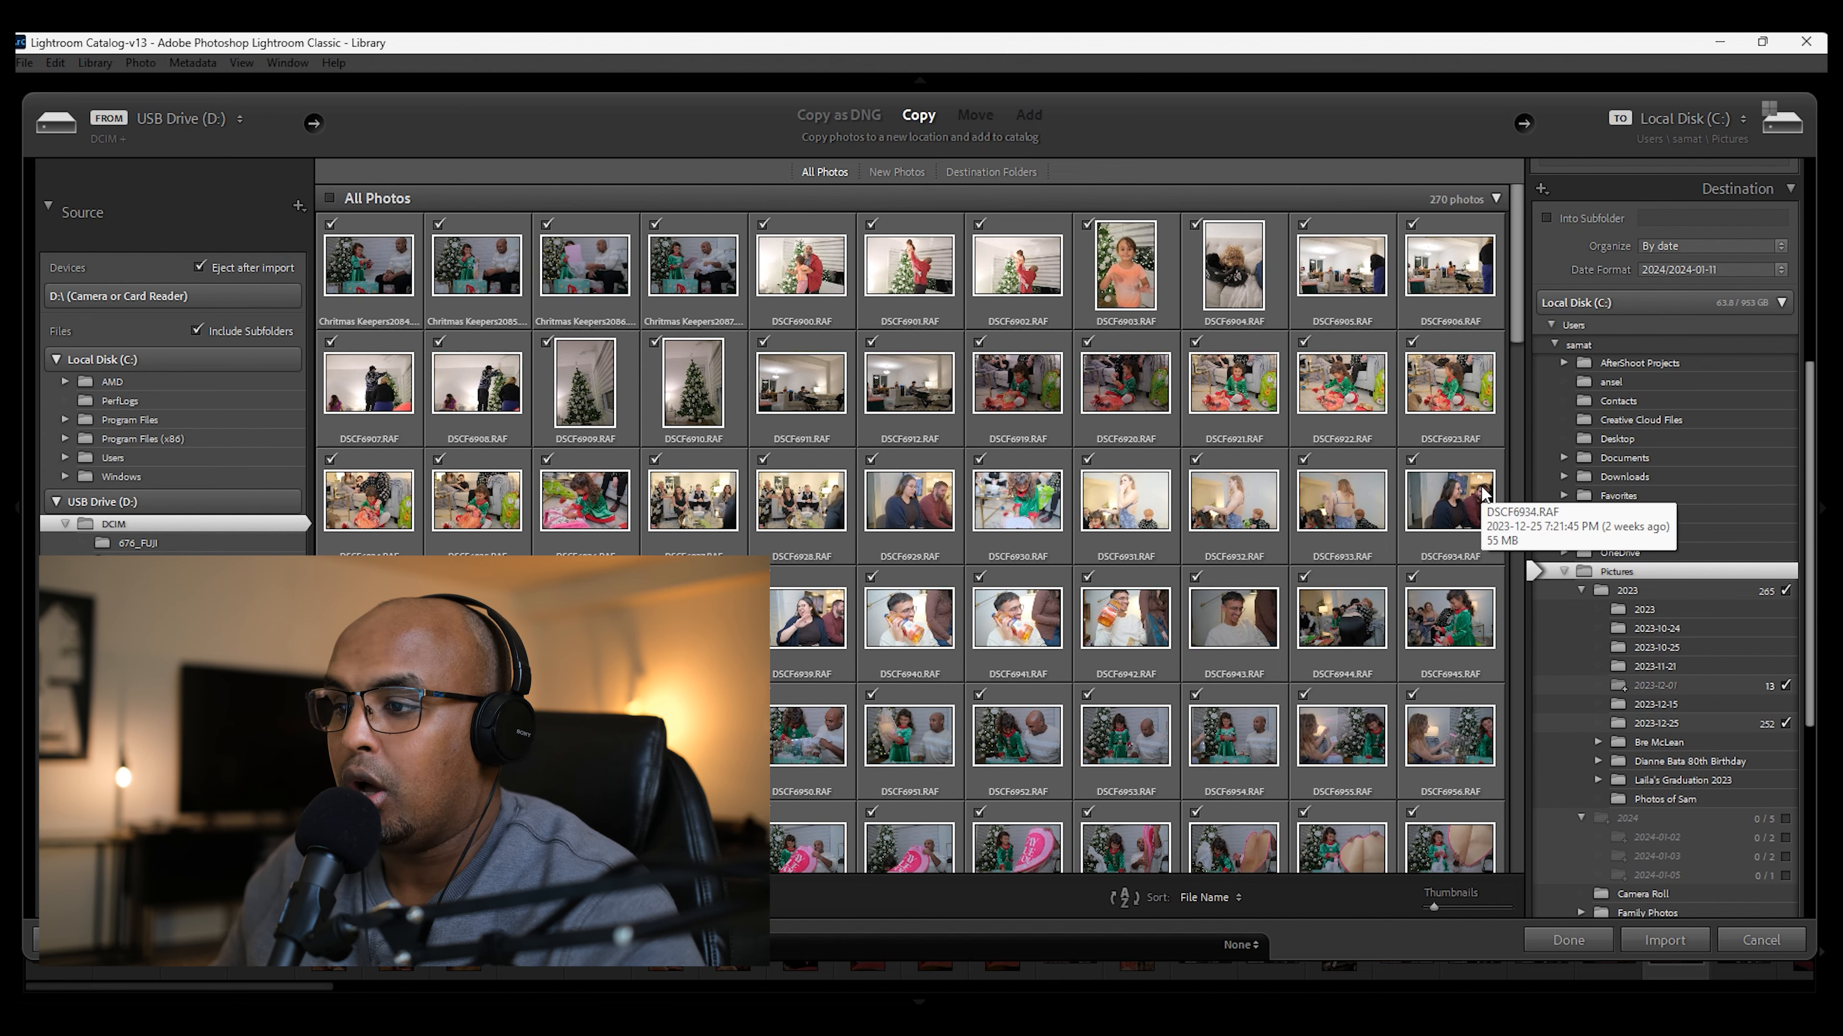
{"action": "scroll", "coordinate": [1482, 487], "scroll_direction": "down", "scroll_amount": 6}
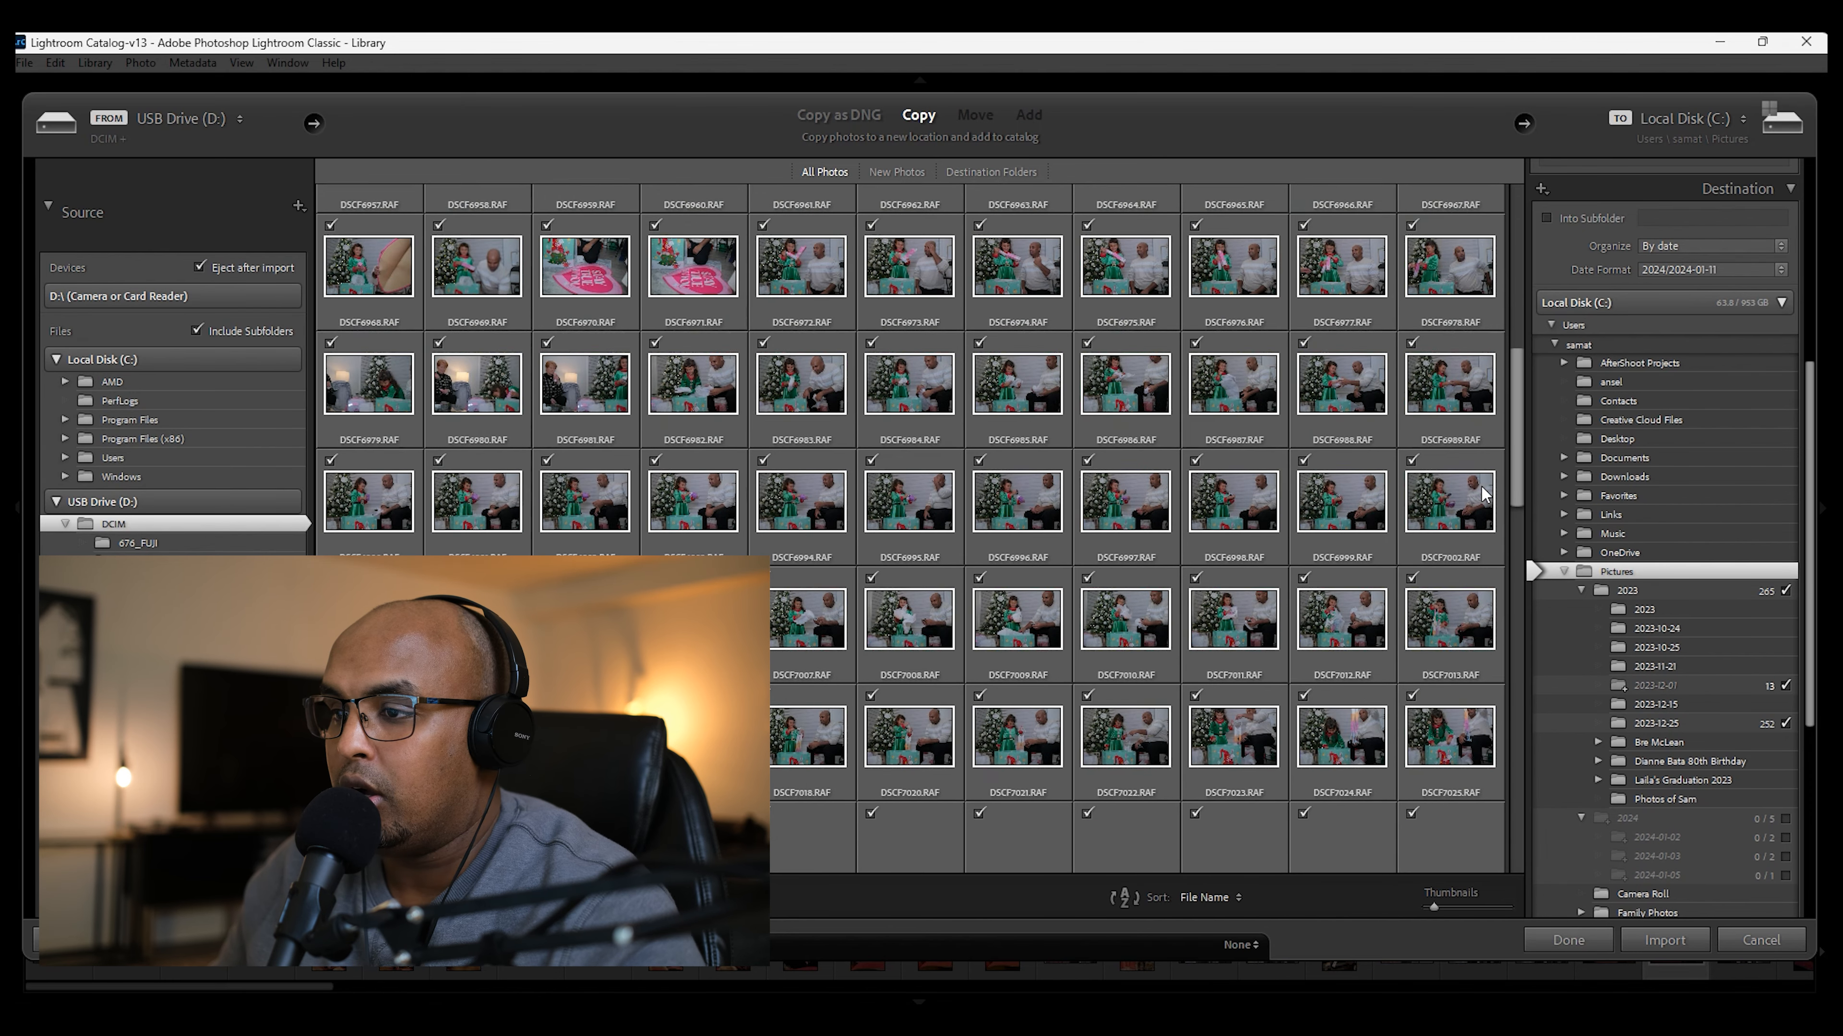
{"action": "scroll", "coordinate": [1481, 494], "scroll_direction": "down", "scroll_amount": 3}
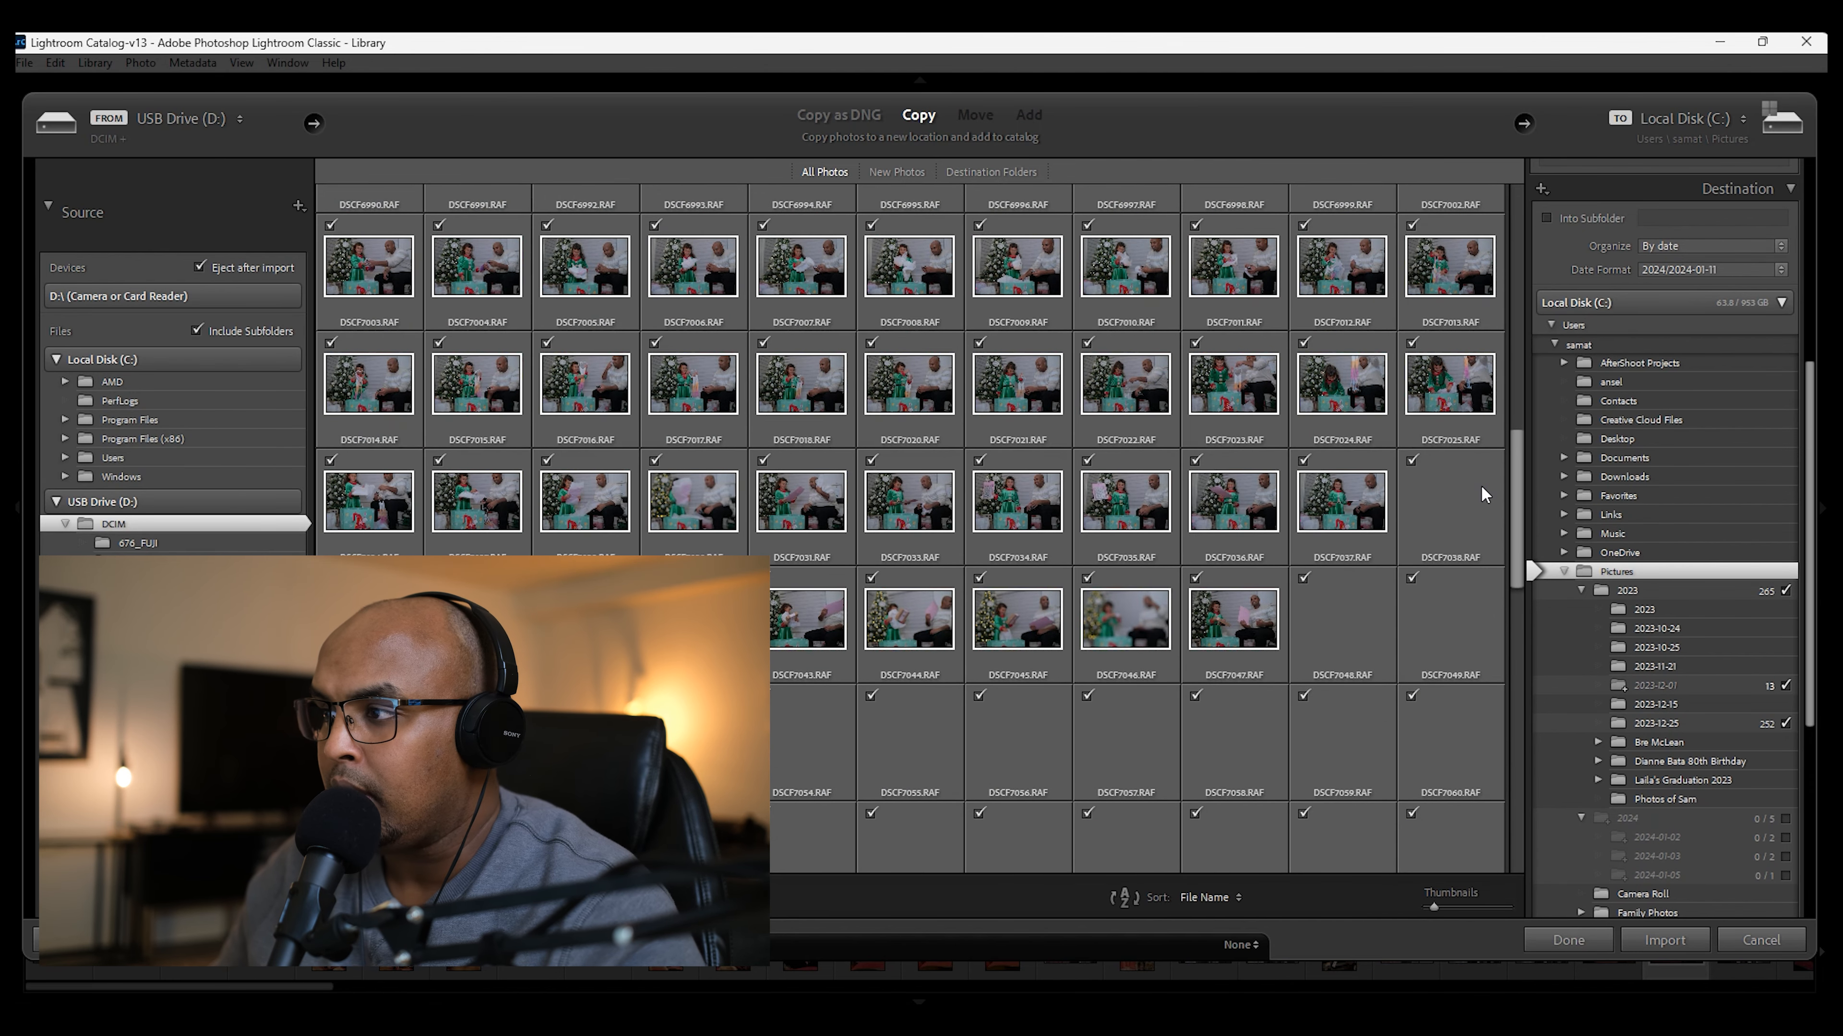
{"action": "scroll", "coordinate": [1481, 494], "scroll_direction": "down", "scroll_amount": 6}
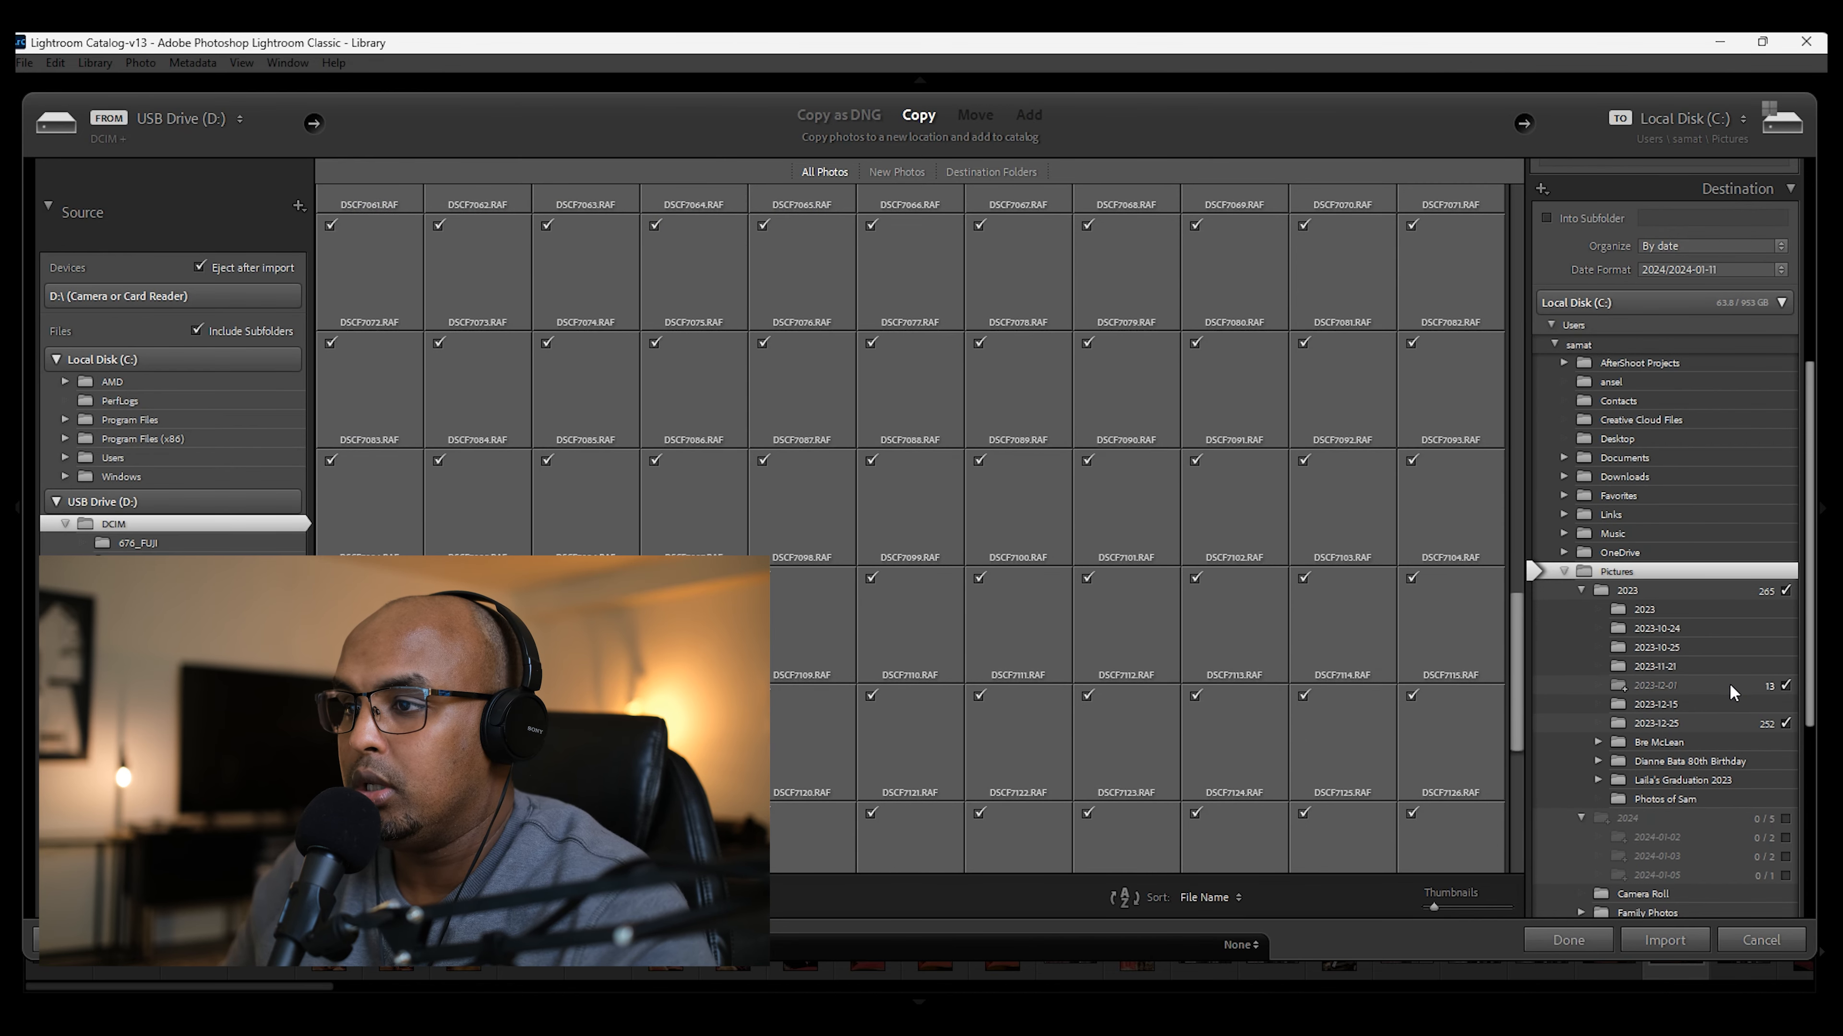
{"action": "scroll", "coordinate": [1729, 684], "scroll_direction": "up", "scroll_amount": 3}
{"action": "scroll", "coordinate": [1730, 689], "scroll_direction": "down", "scroll_amount": 3}
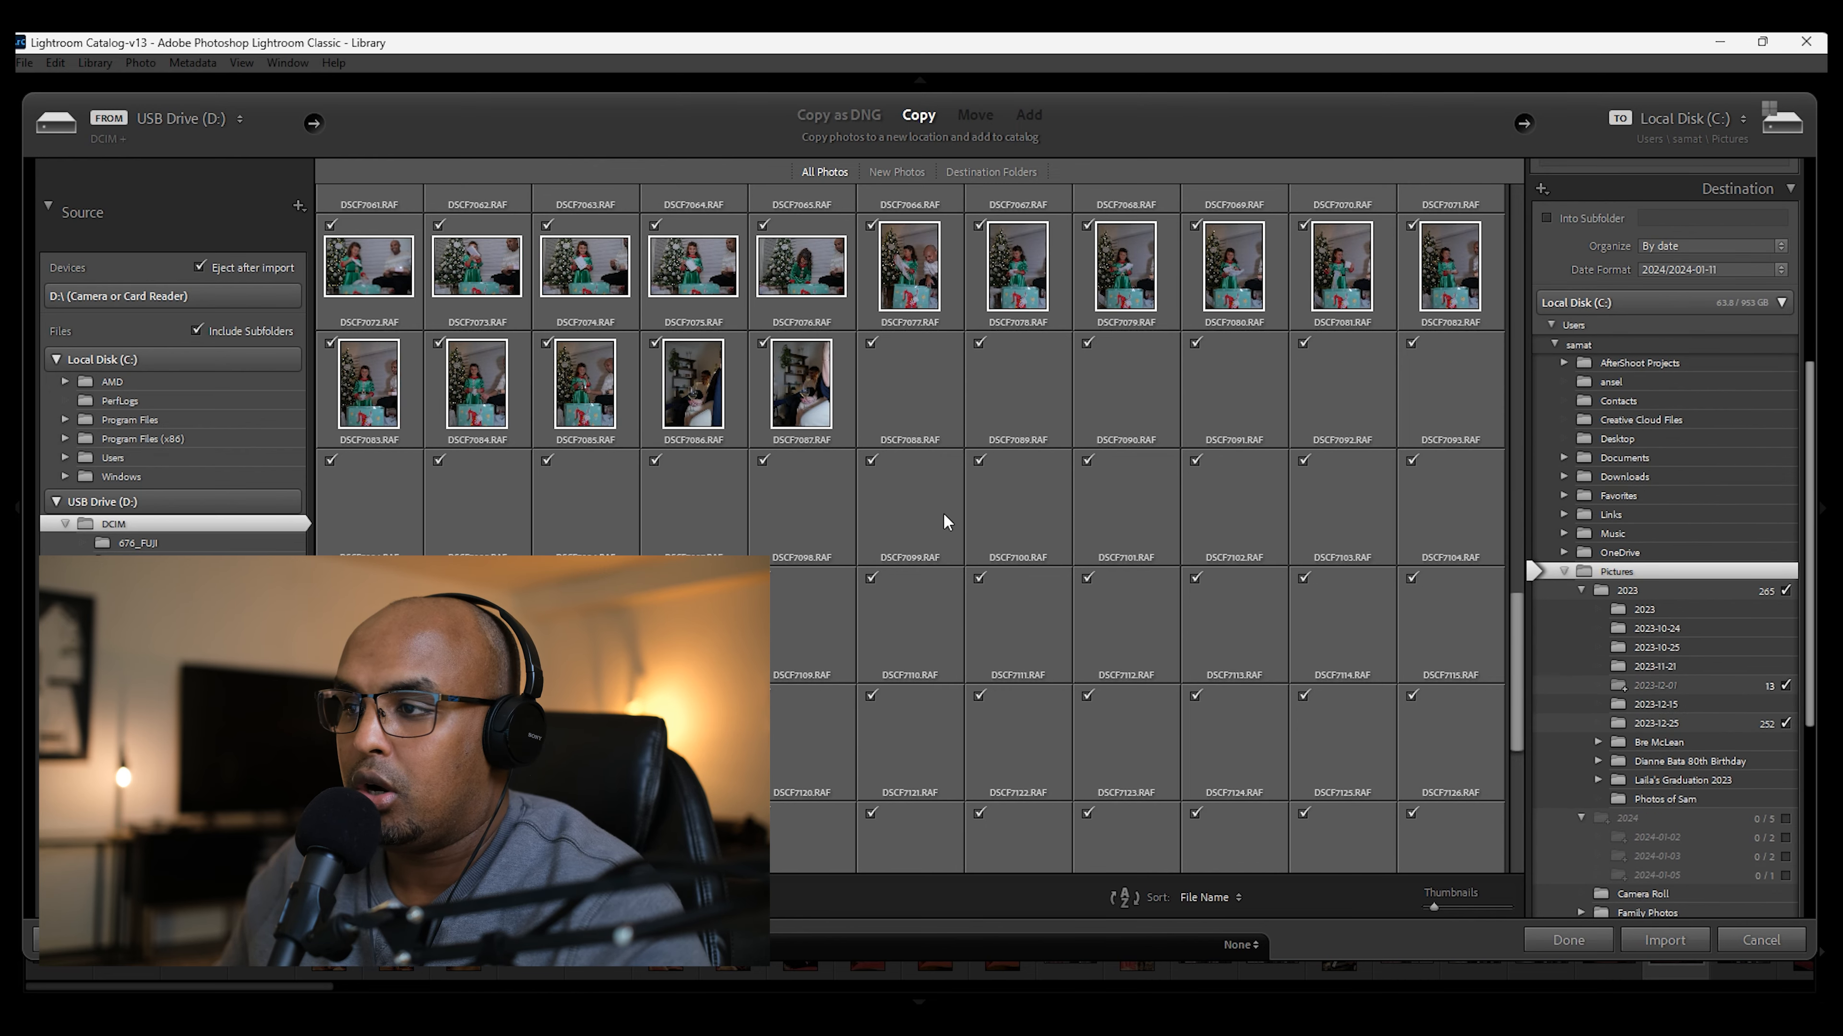
Step: Exclude the 2023 destination folder's photos from the import, and include them again
{"action": "left_click_drag", "start_coordinate": [1518, 613], "coordinate": [1498, 192]}
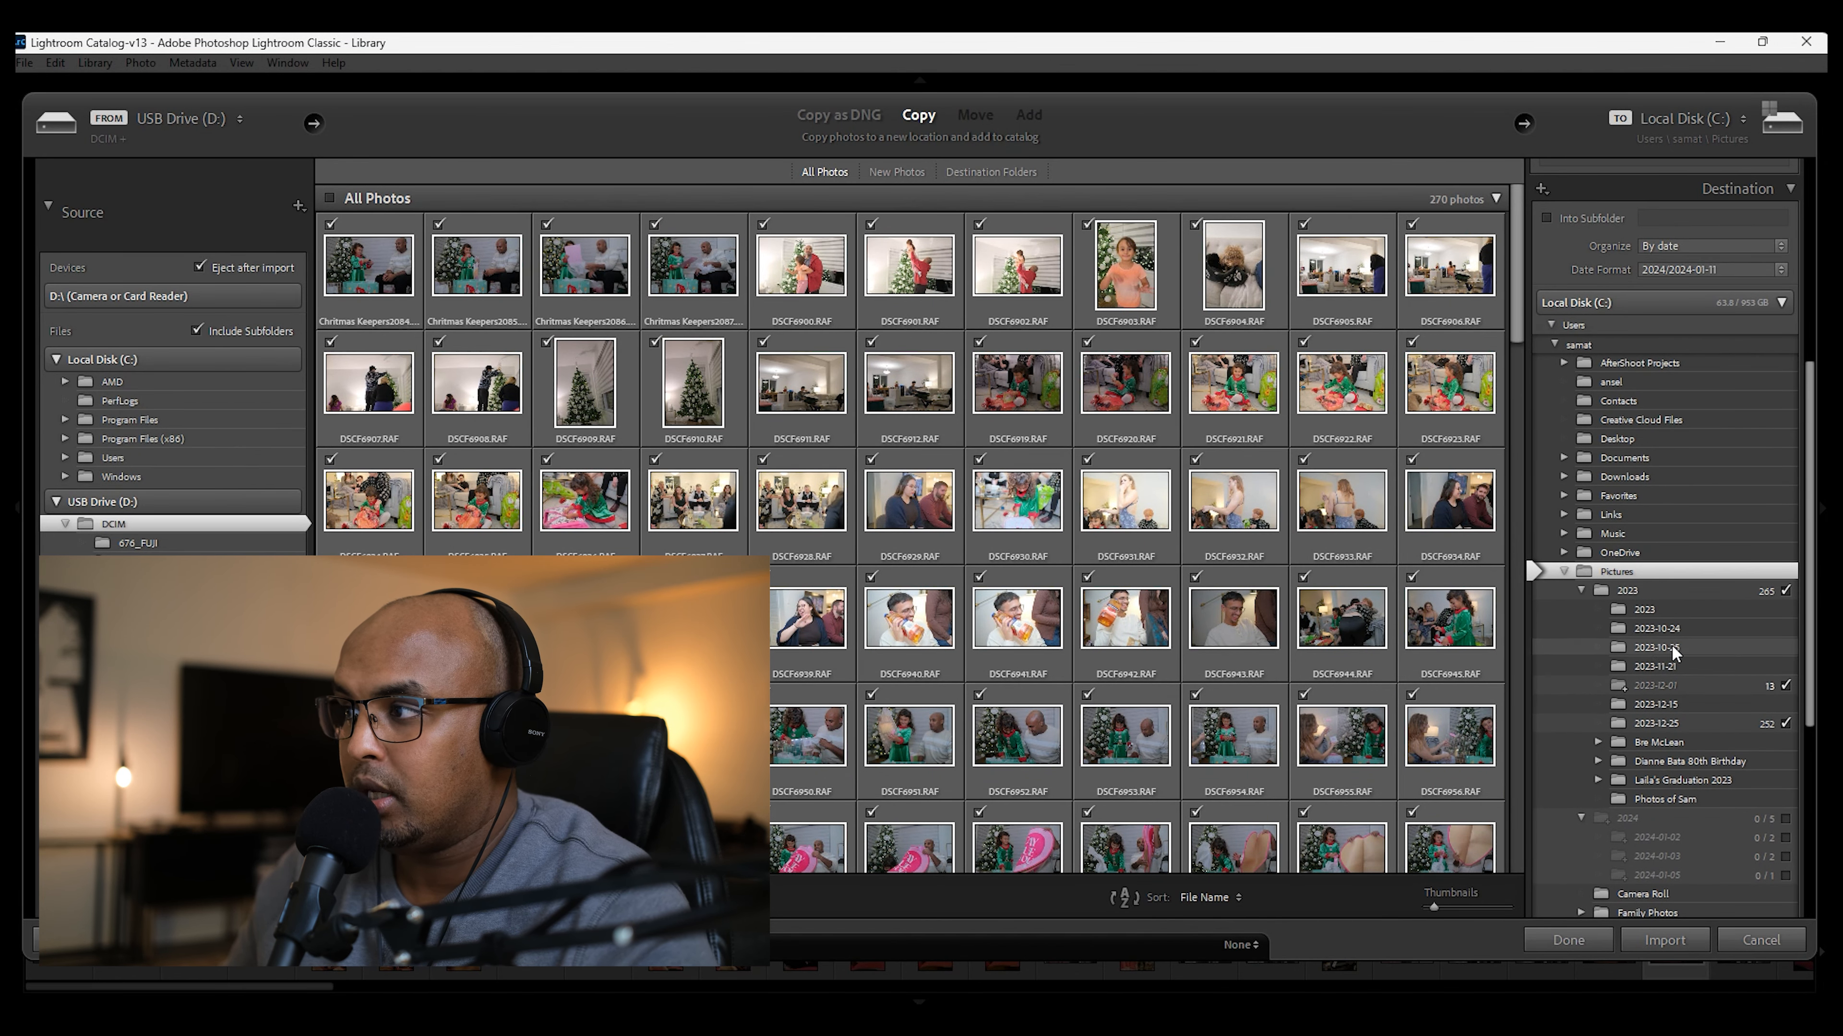
{"action": "left_click", "coordinate": [1784, 590]}
{"action": "left_click", "coordinate": [1784, 590]}
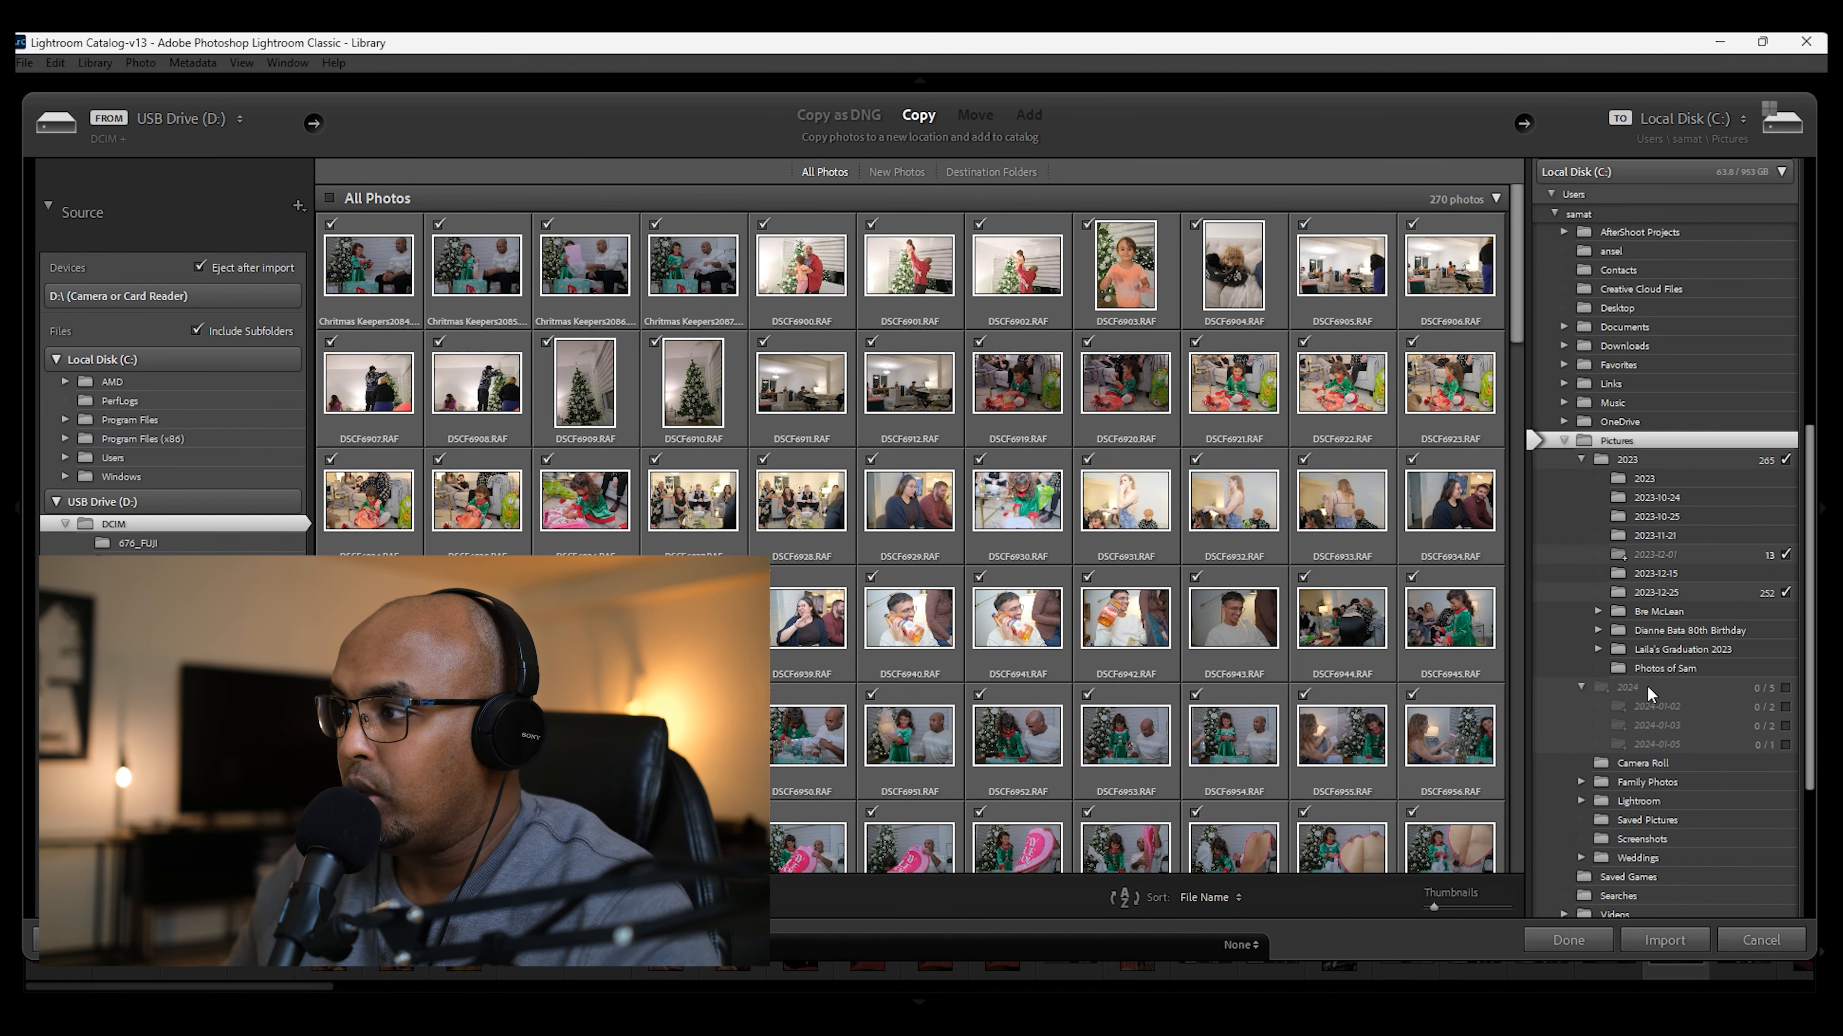
Step: Choose the 2023-12-25 folder under Pictures > 2023 as the destination and start the import
{"action": "scroll", "coordinate": [1649, 687], "scroll_direction": "down", "scroll_amount": 3}
{"action": "left_click", "coordinate": [1666, 591]}
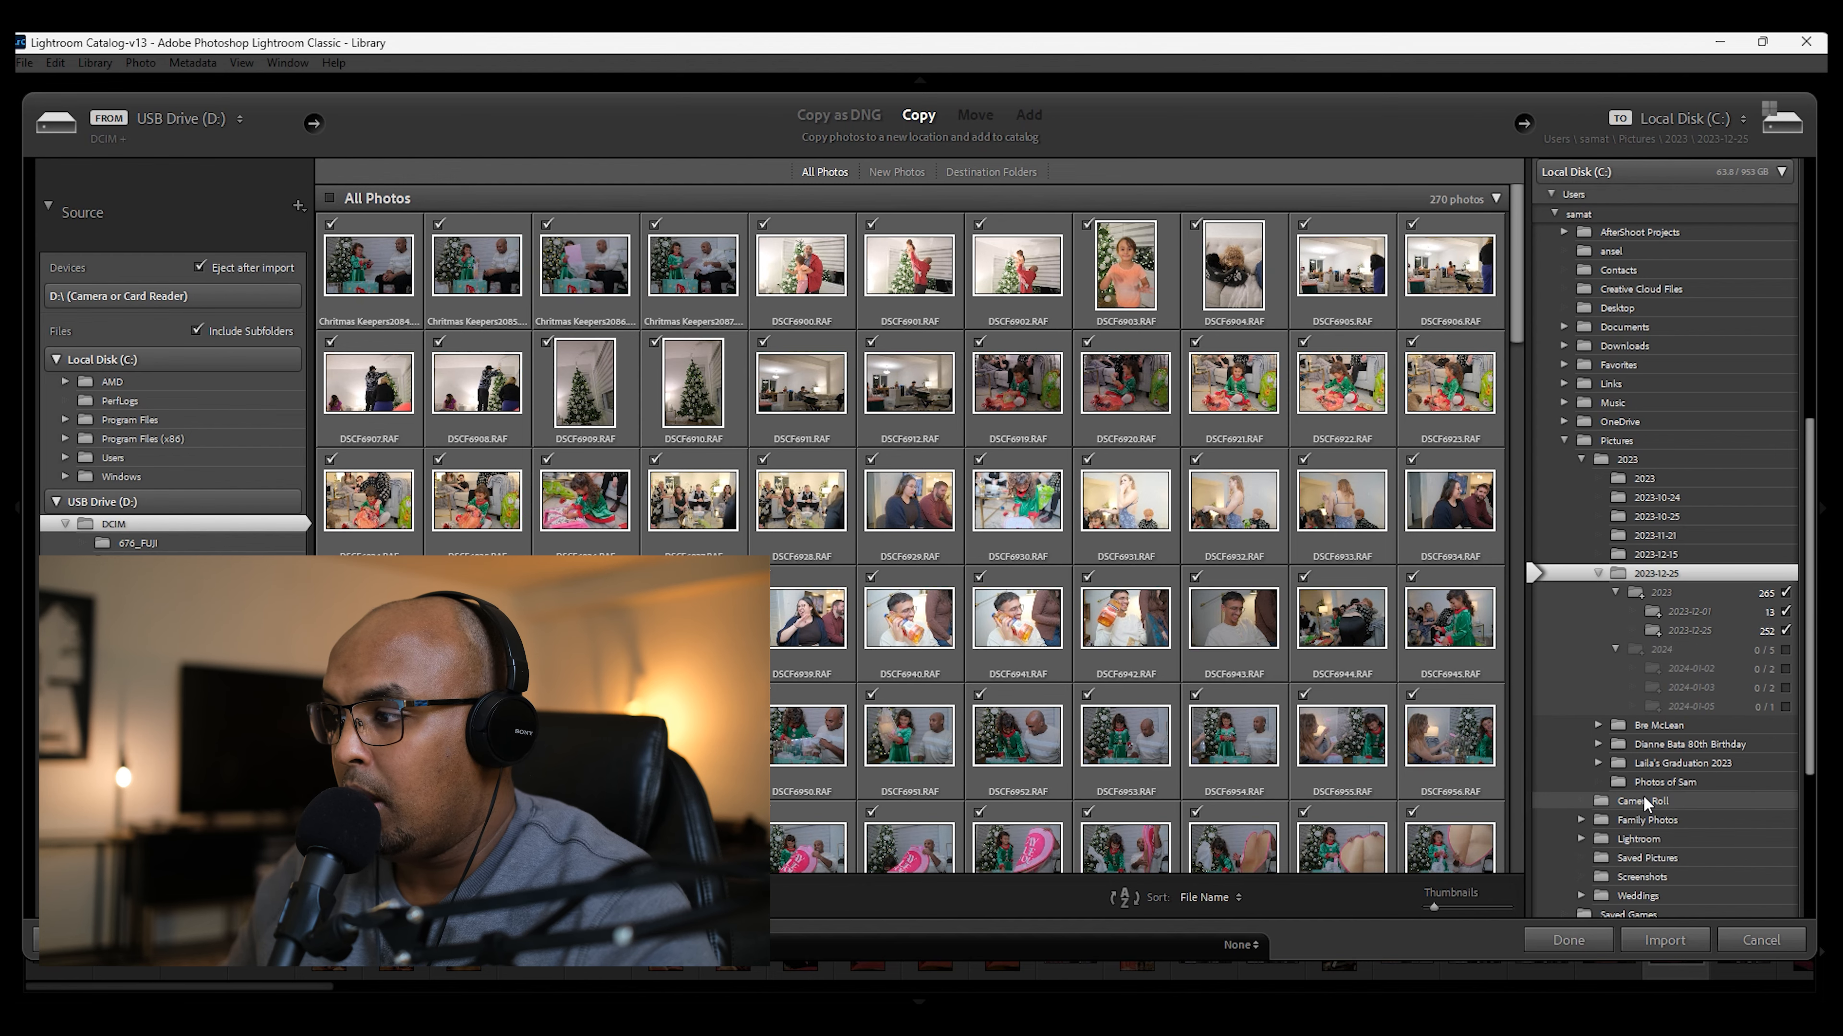
{"action": "left_click", "coordinate": [1664, 940]}
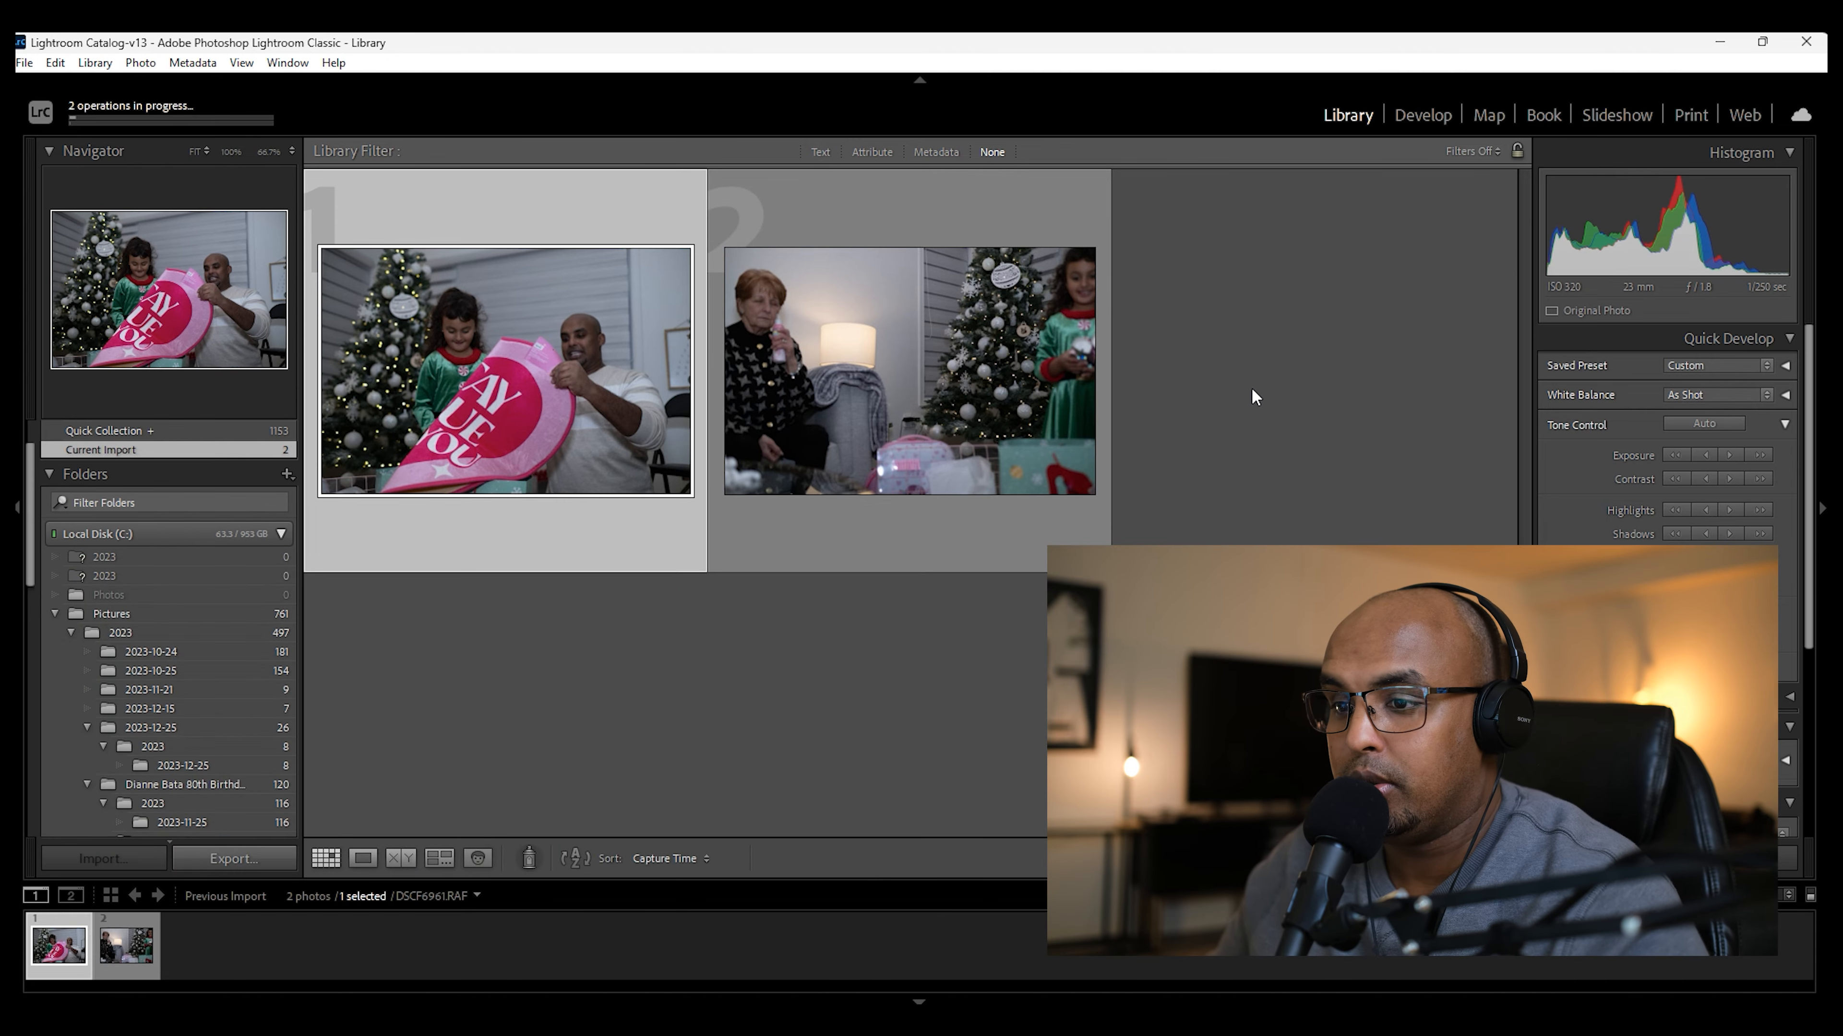
Step: Look through the grid of imported photos and dismiss the Smart Previews notice
{"action": "scroll", "coordinate": [1248, 402], "scroll_direction": "down", "scroll_amount": 5}
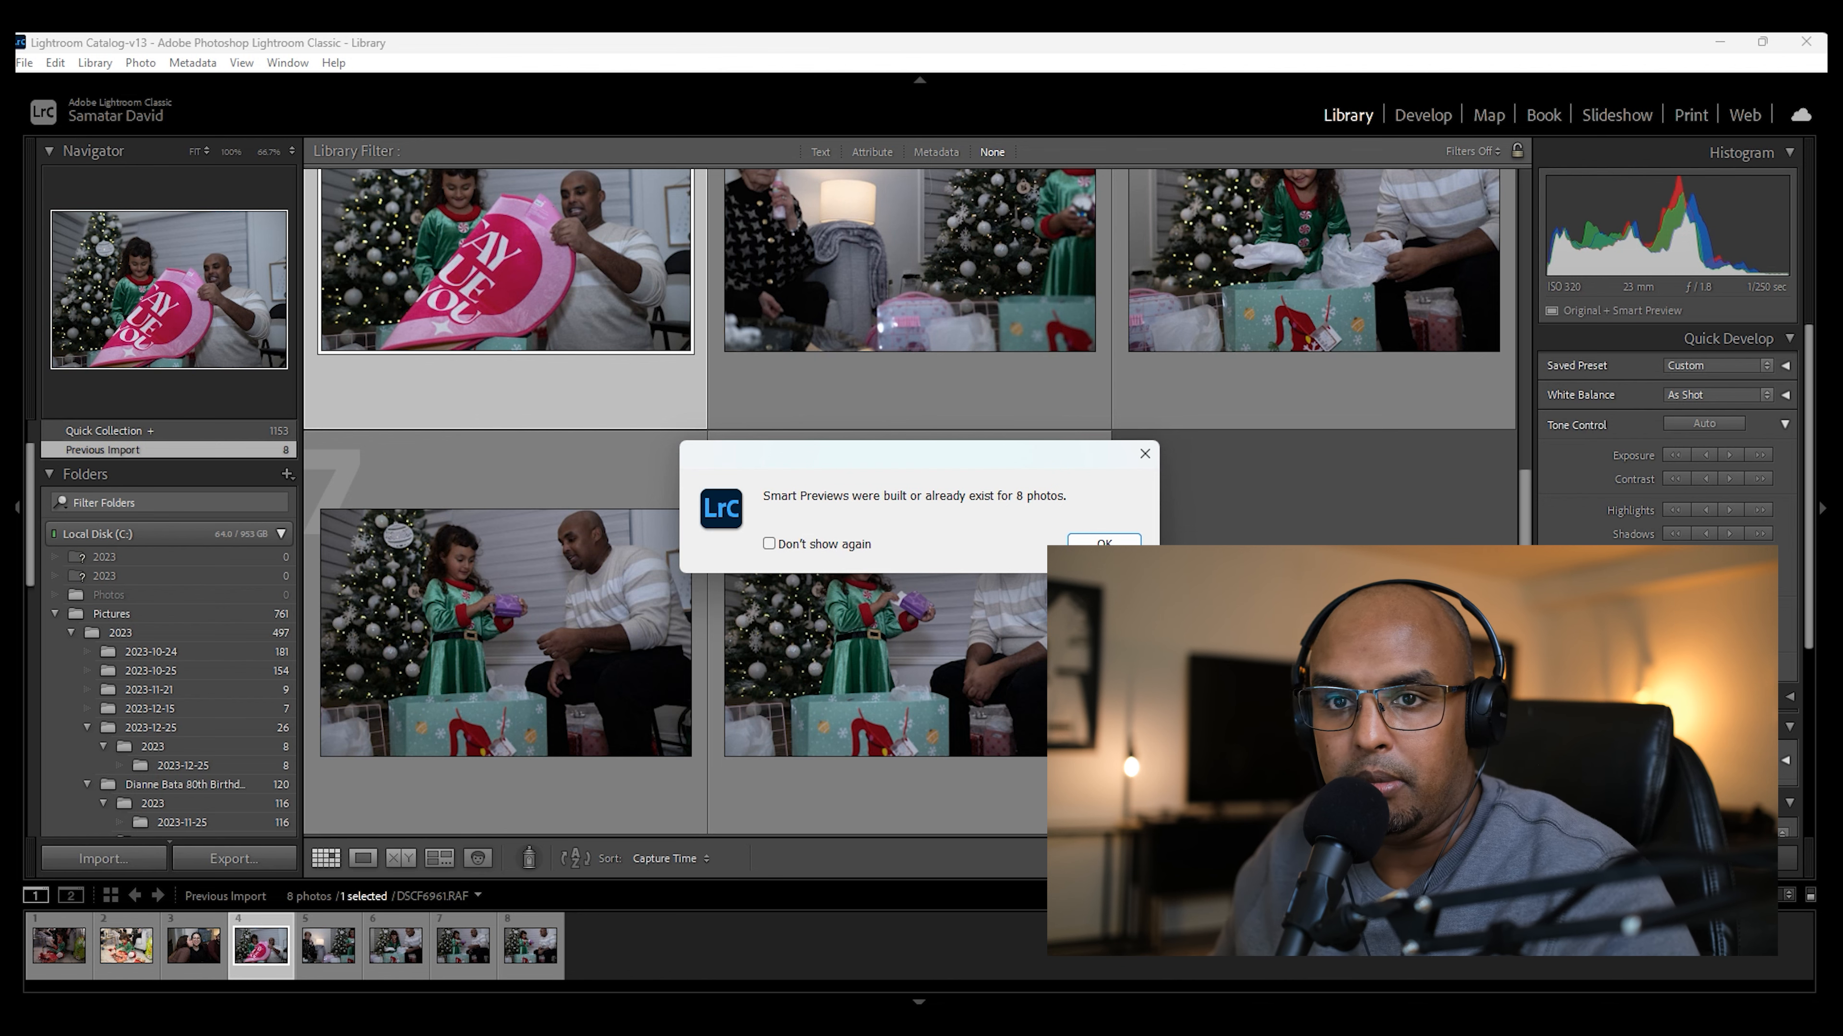
{"action": "left_click", "coordinate": [1123, 544]}
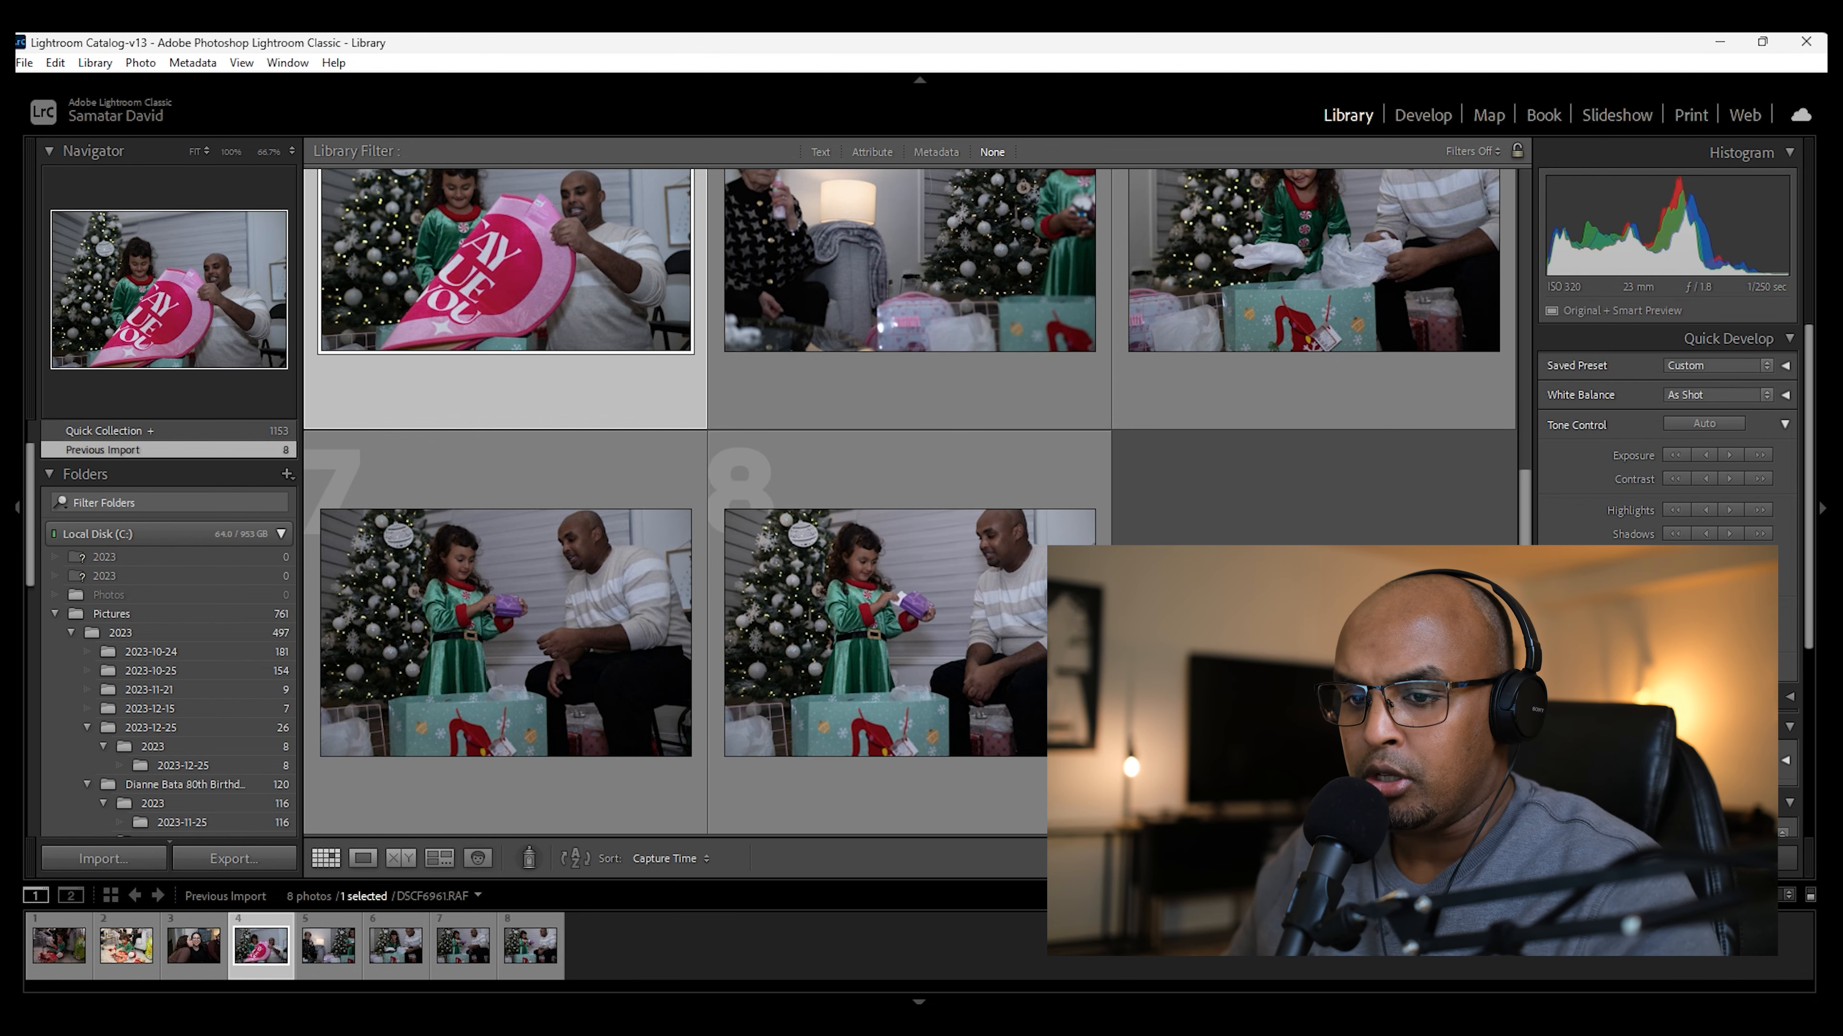
{"action": "scroll", "coordinate": [1228, 514], "scroll_direction": "up", "scroll_amount": 2}
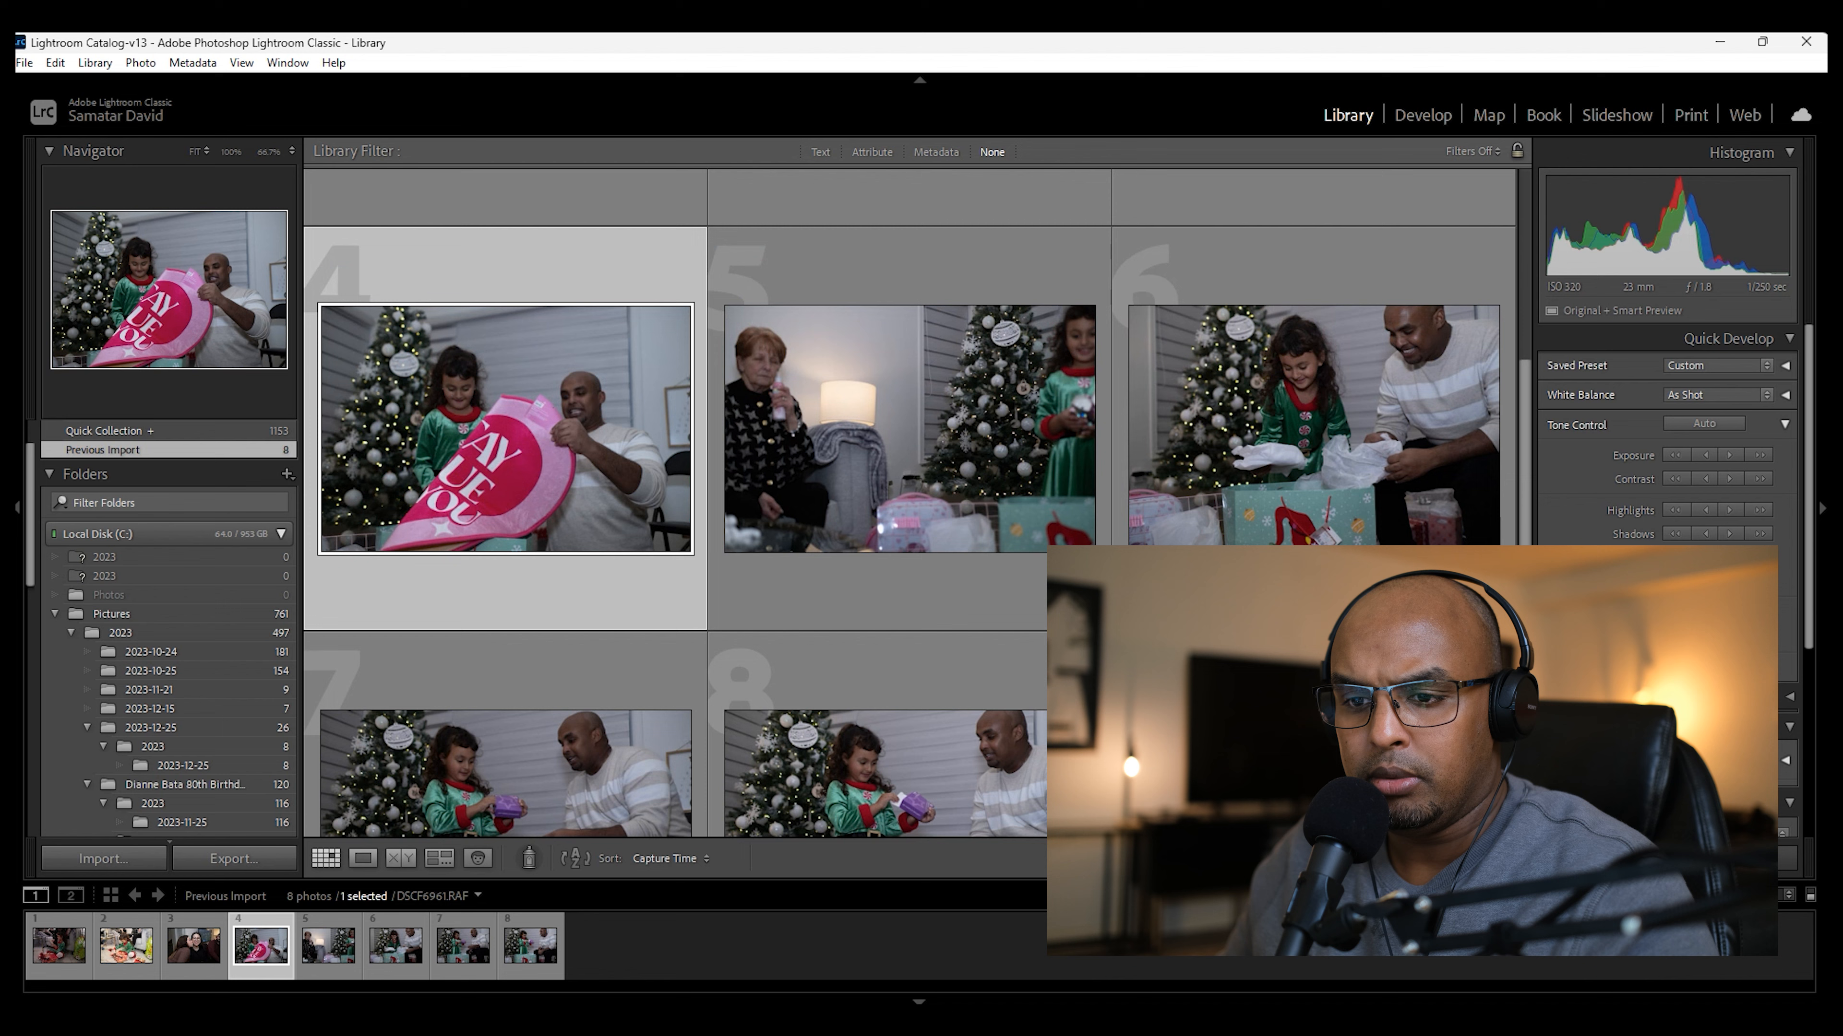
Step: Open the fourth imported photo, DSCF6961.RAF, in Loupe view and go through the following photos up to the last one
{"action": "double_click", "coordinate": [628, 392]}
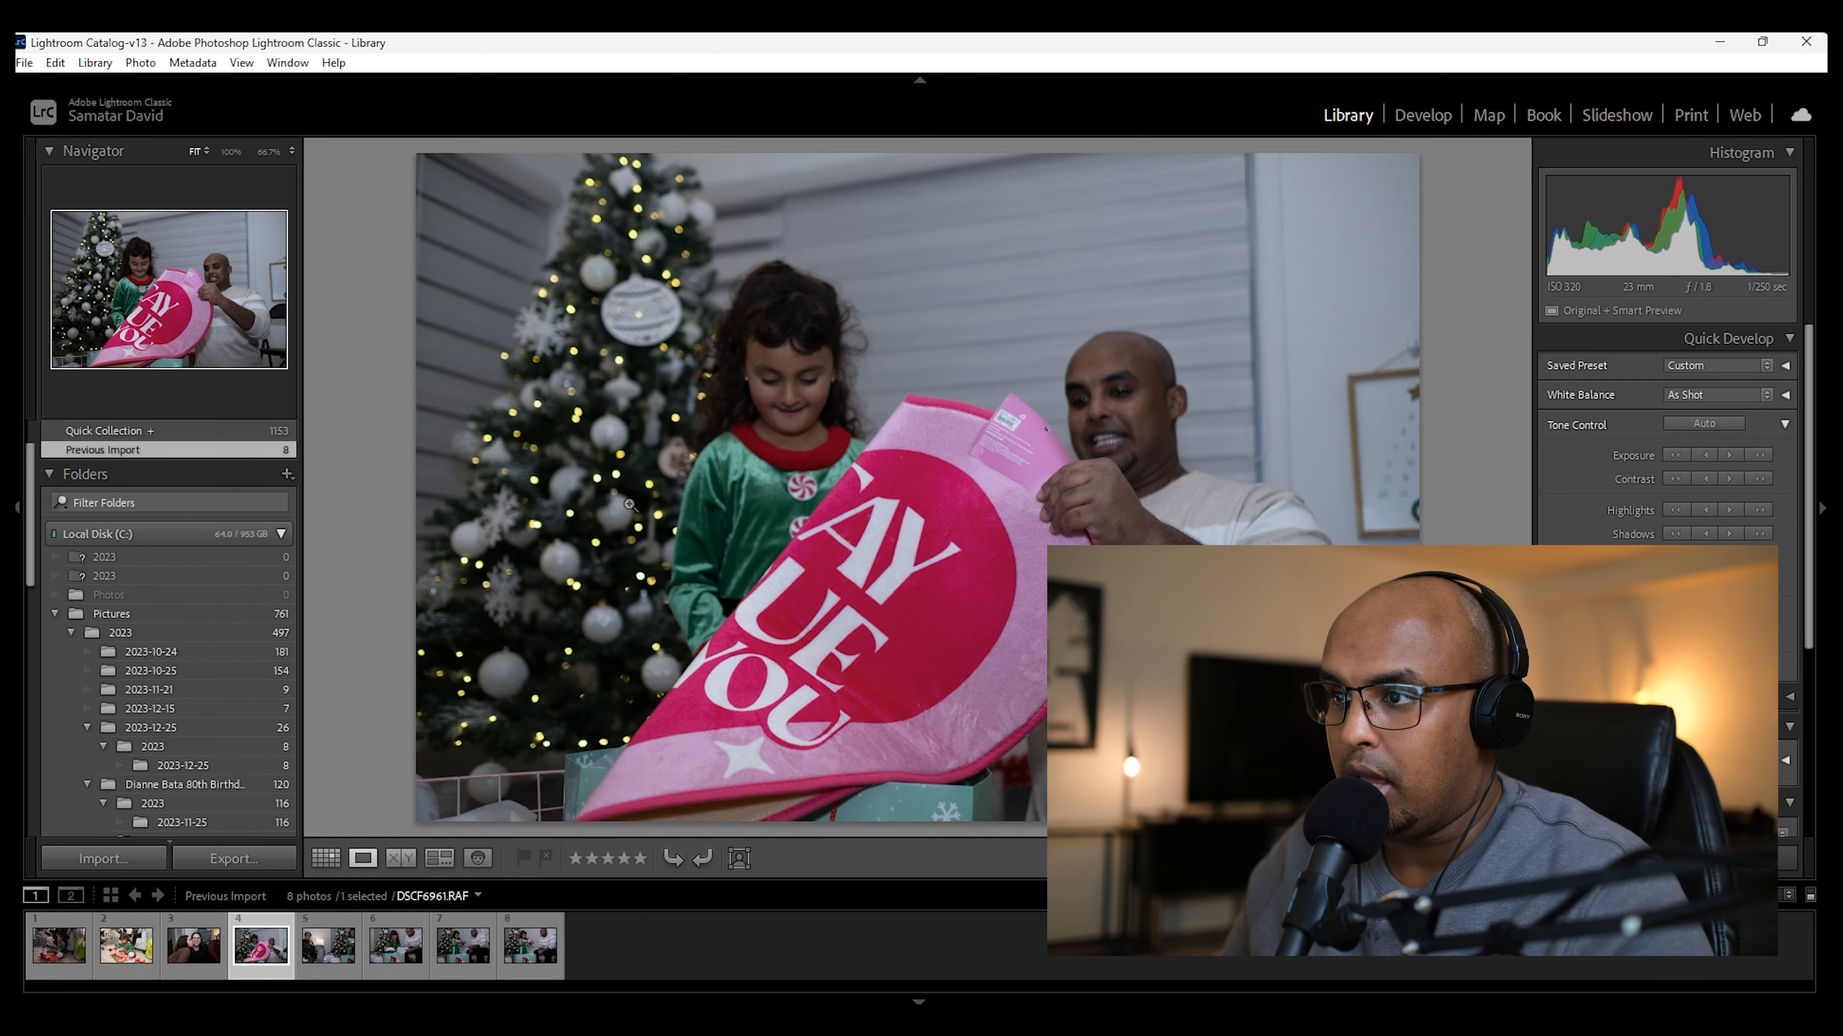
{"action": "key", "text": "Right"}
{"action": "key", "text": "Right"}
{"action": "key", "text": "Right"}
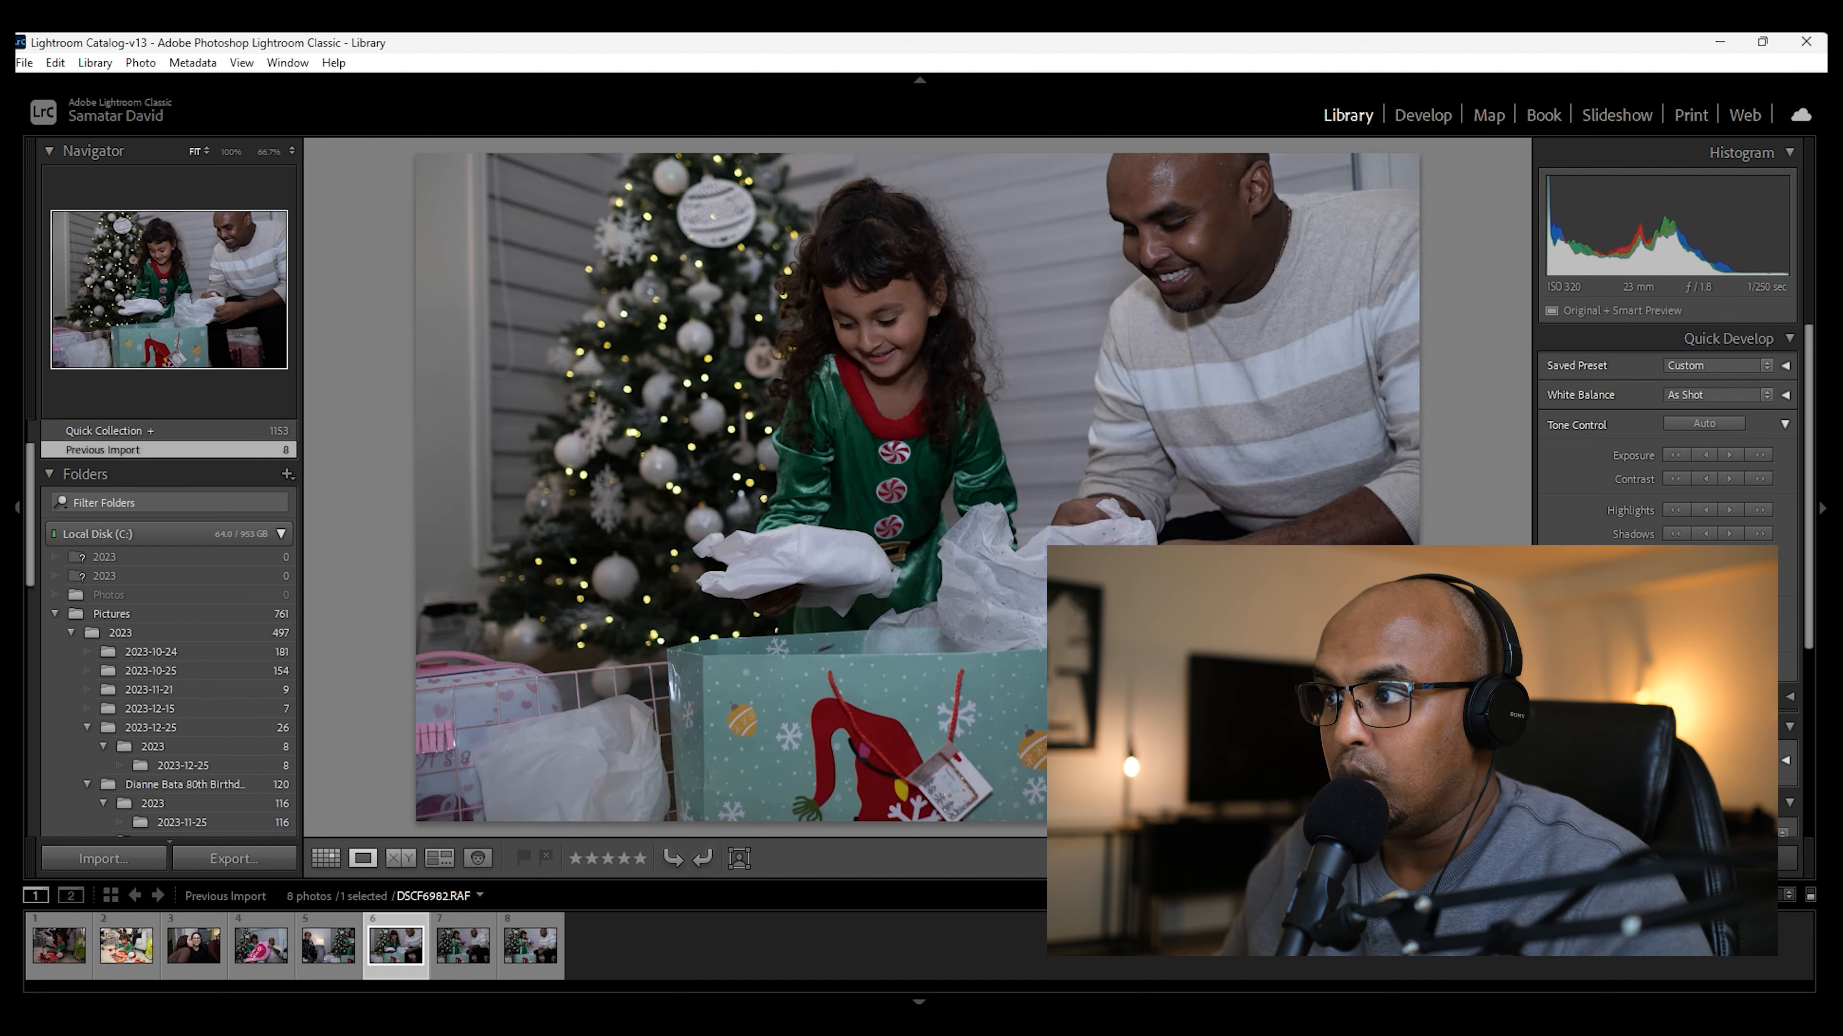
{"action": "key", "text": "Right"}
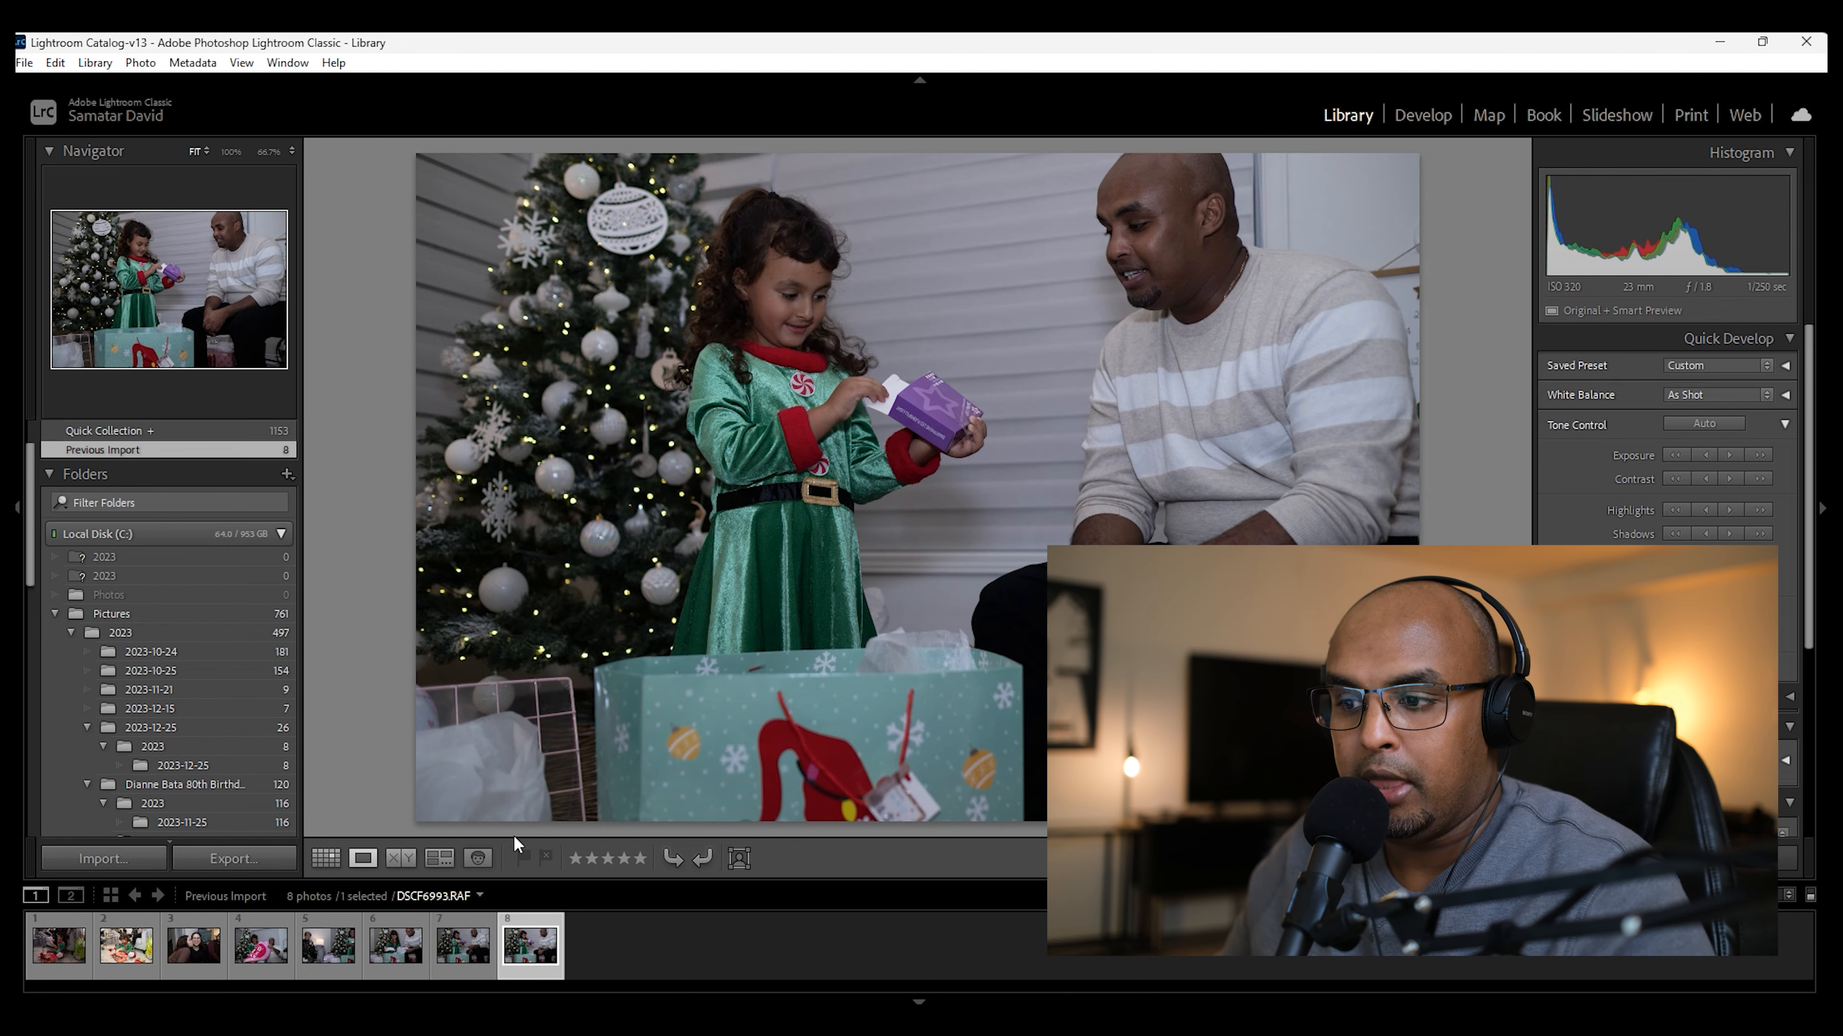
Step: Check the imported photos in the grid, return to the enlarged view of DSCF6993.RAF and open it in the Develop module
{"action": "left_click", "coordinate": [336, 860]}
{"action": "scroll", "coordinate": [1005, 600], "scroll_direction": "up", "scroll_amount": 5}
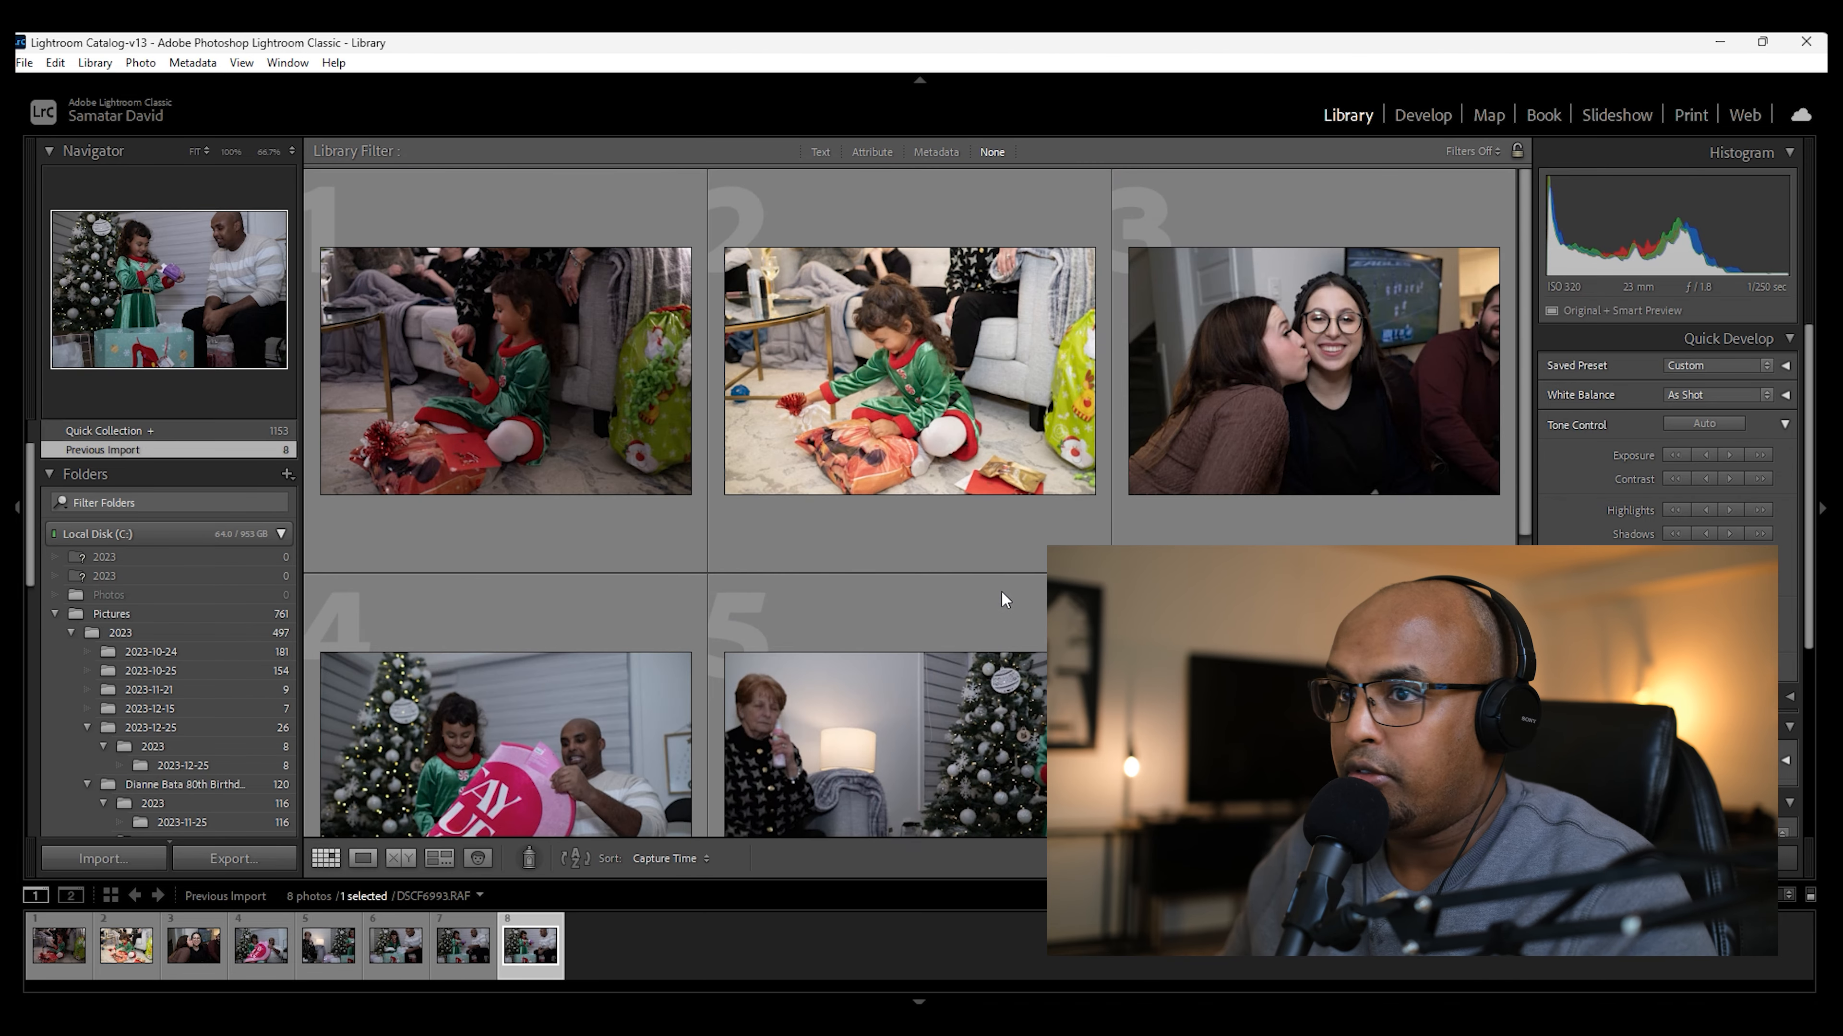
{"action": "scroll", "coordinate": [1001, 596], "scroll_direction": "down", "scroll_amount": 3}
{"action": "left_click", "coordinate": [363, 858]}
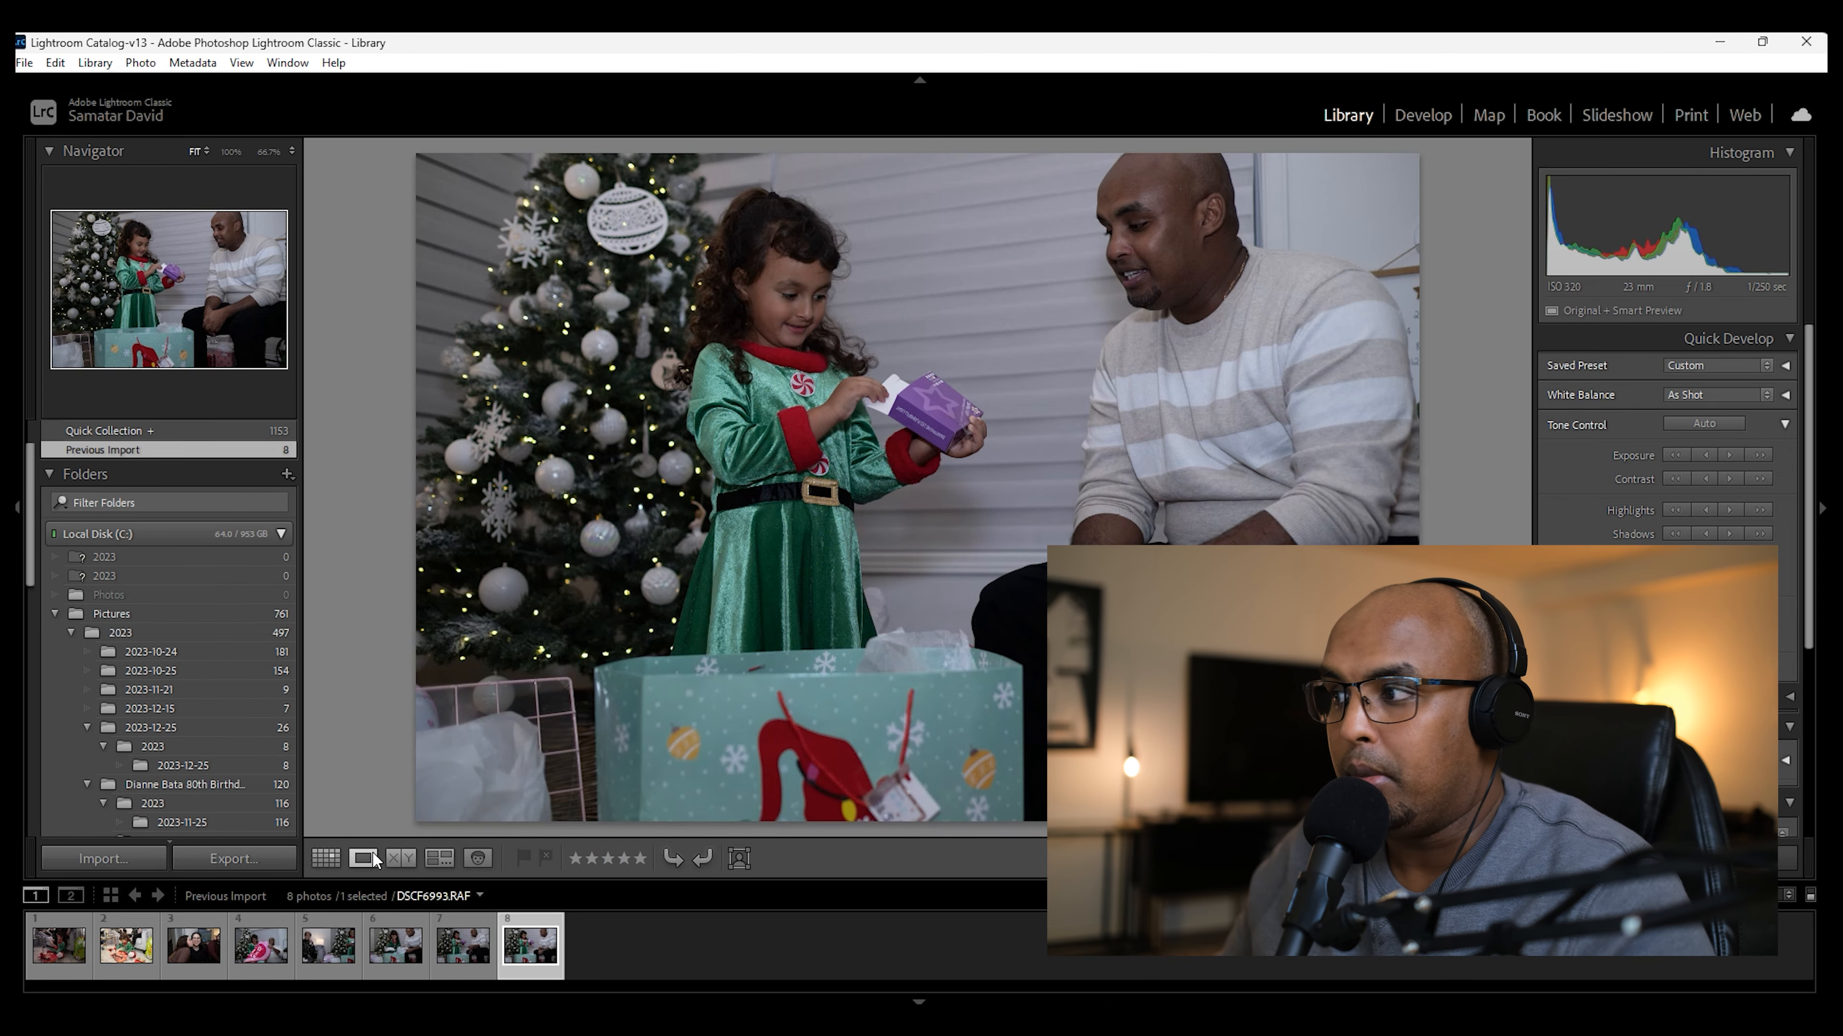
{"action": "left_click", "coordinate": [1423, 116]}
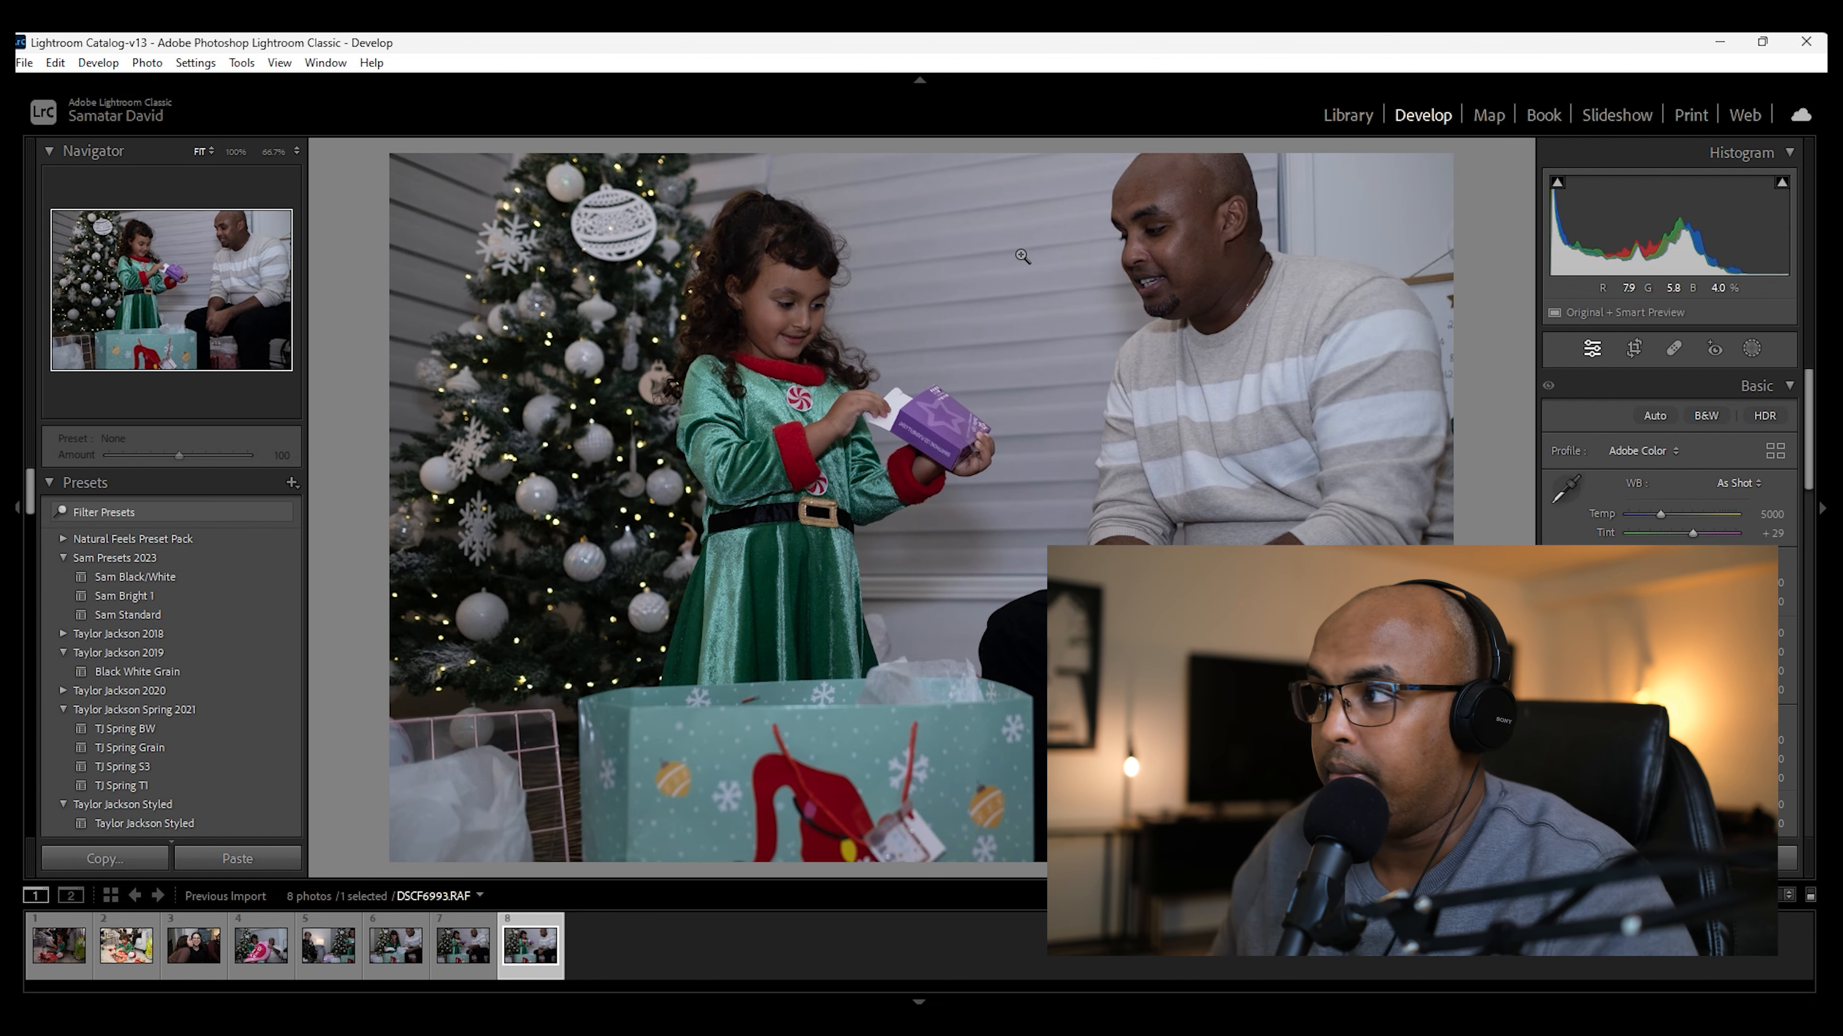
Step: Quit Lightroom Classic and move the Photo Mechanic shortcut to an empty area of the desktop
{"action": "left_click", "coordinate": [1807, 43]}
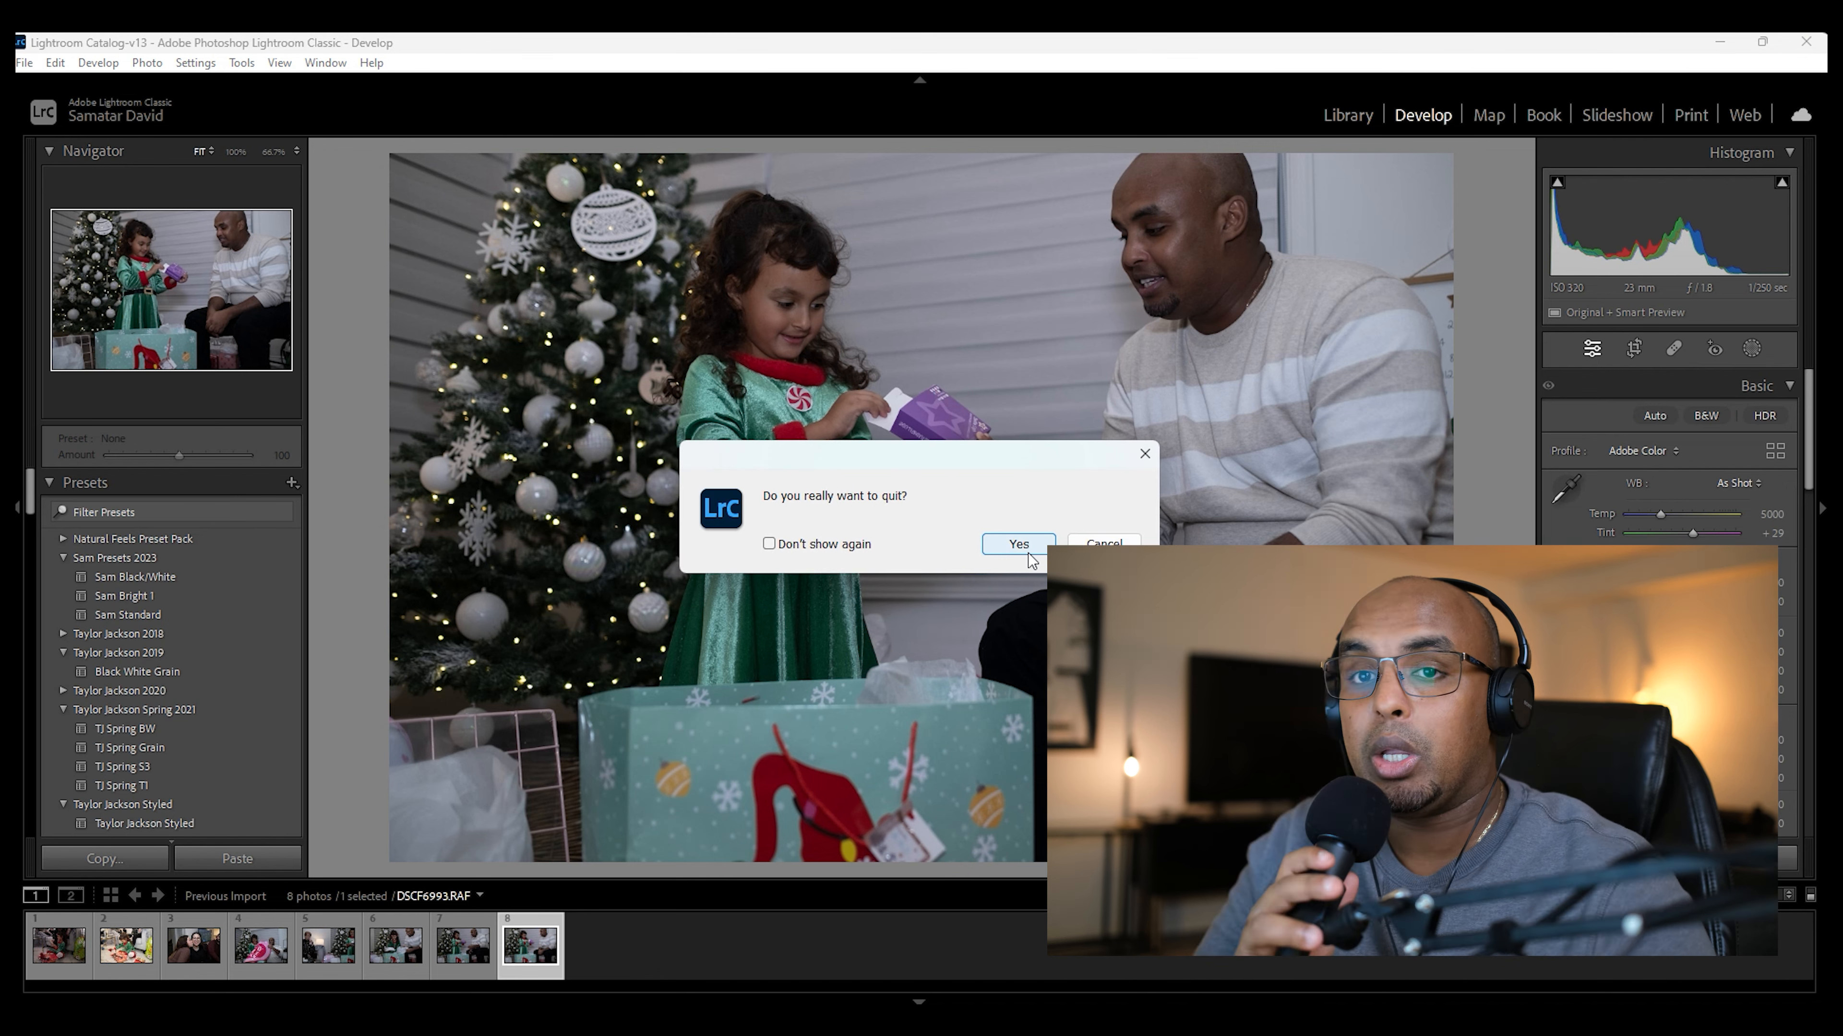
{"action": "left_click", "coordinate": [1026, 546]}
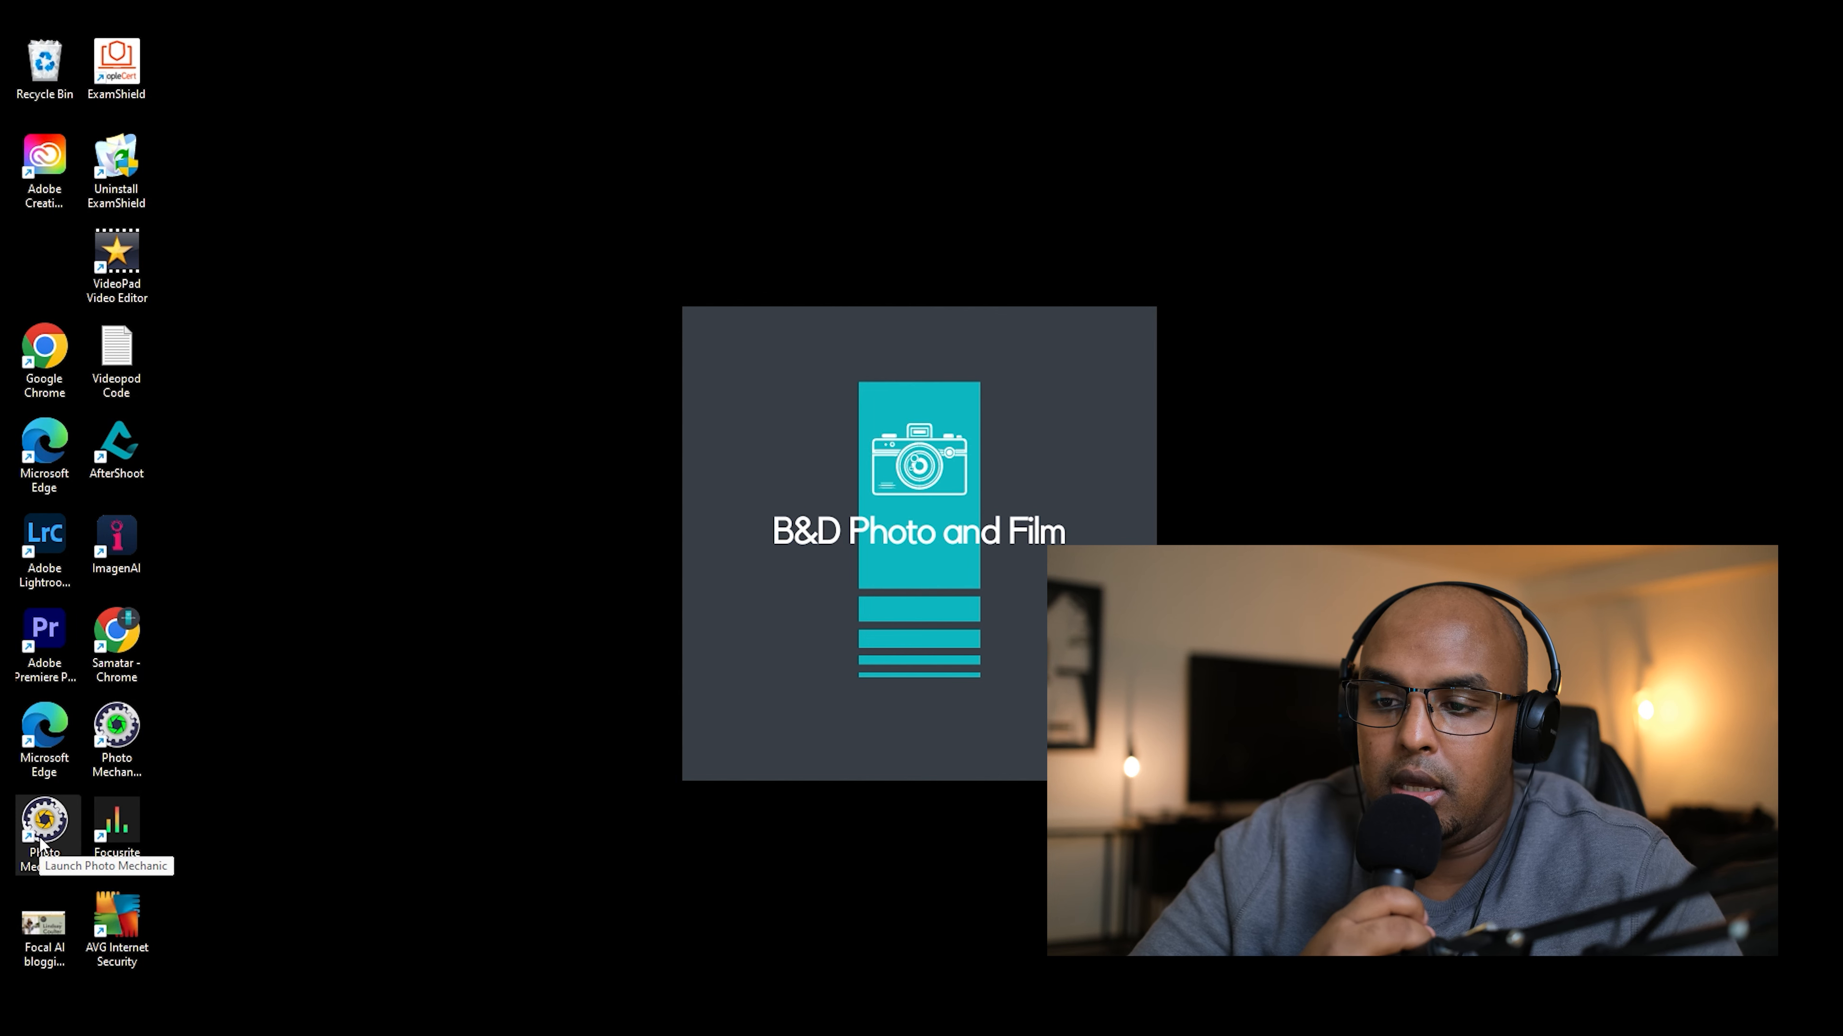
{"action": "left_click_drag", "start_coordinate": [42, 853], "coordinate": [503, 568]}
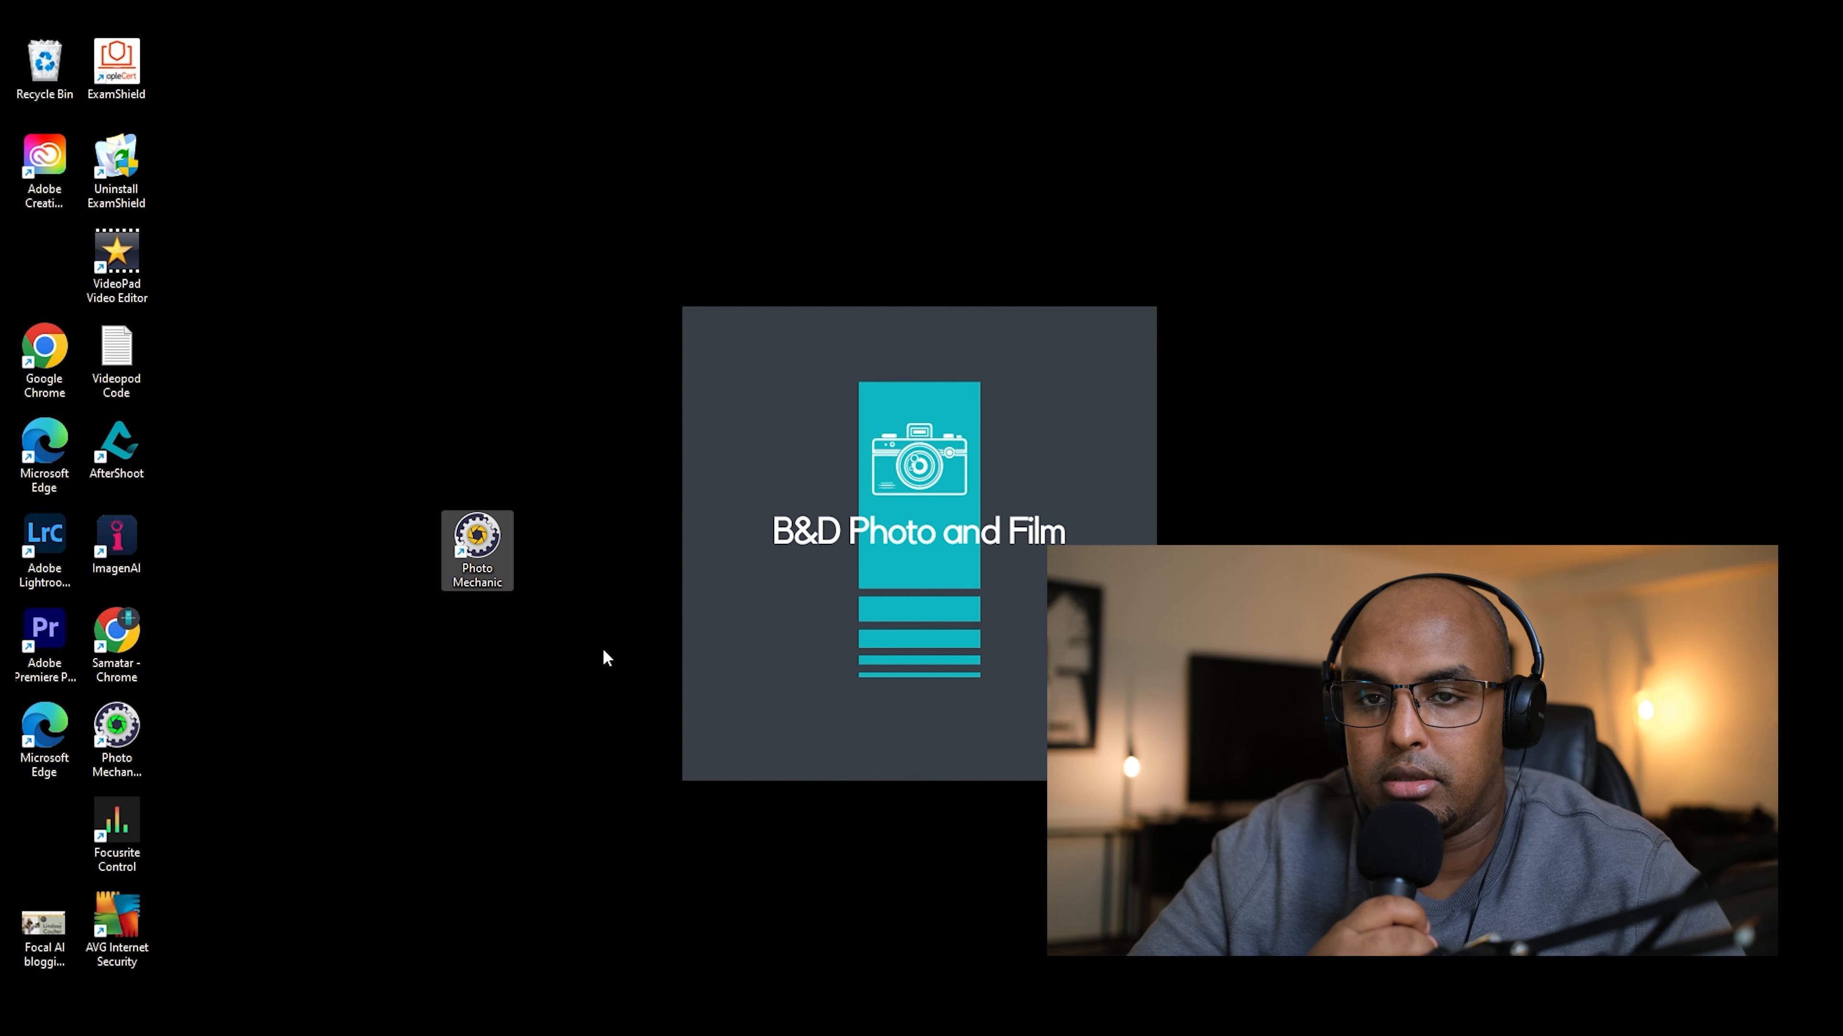
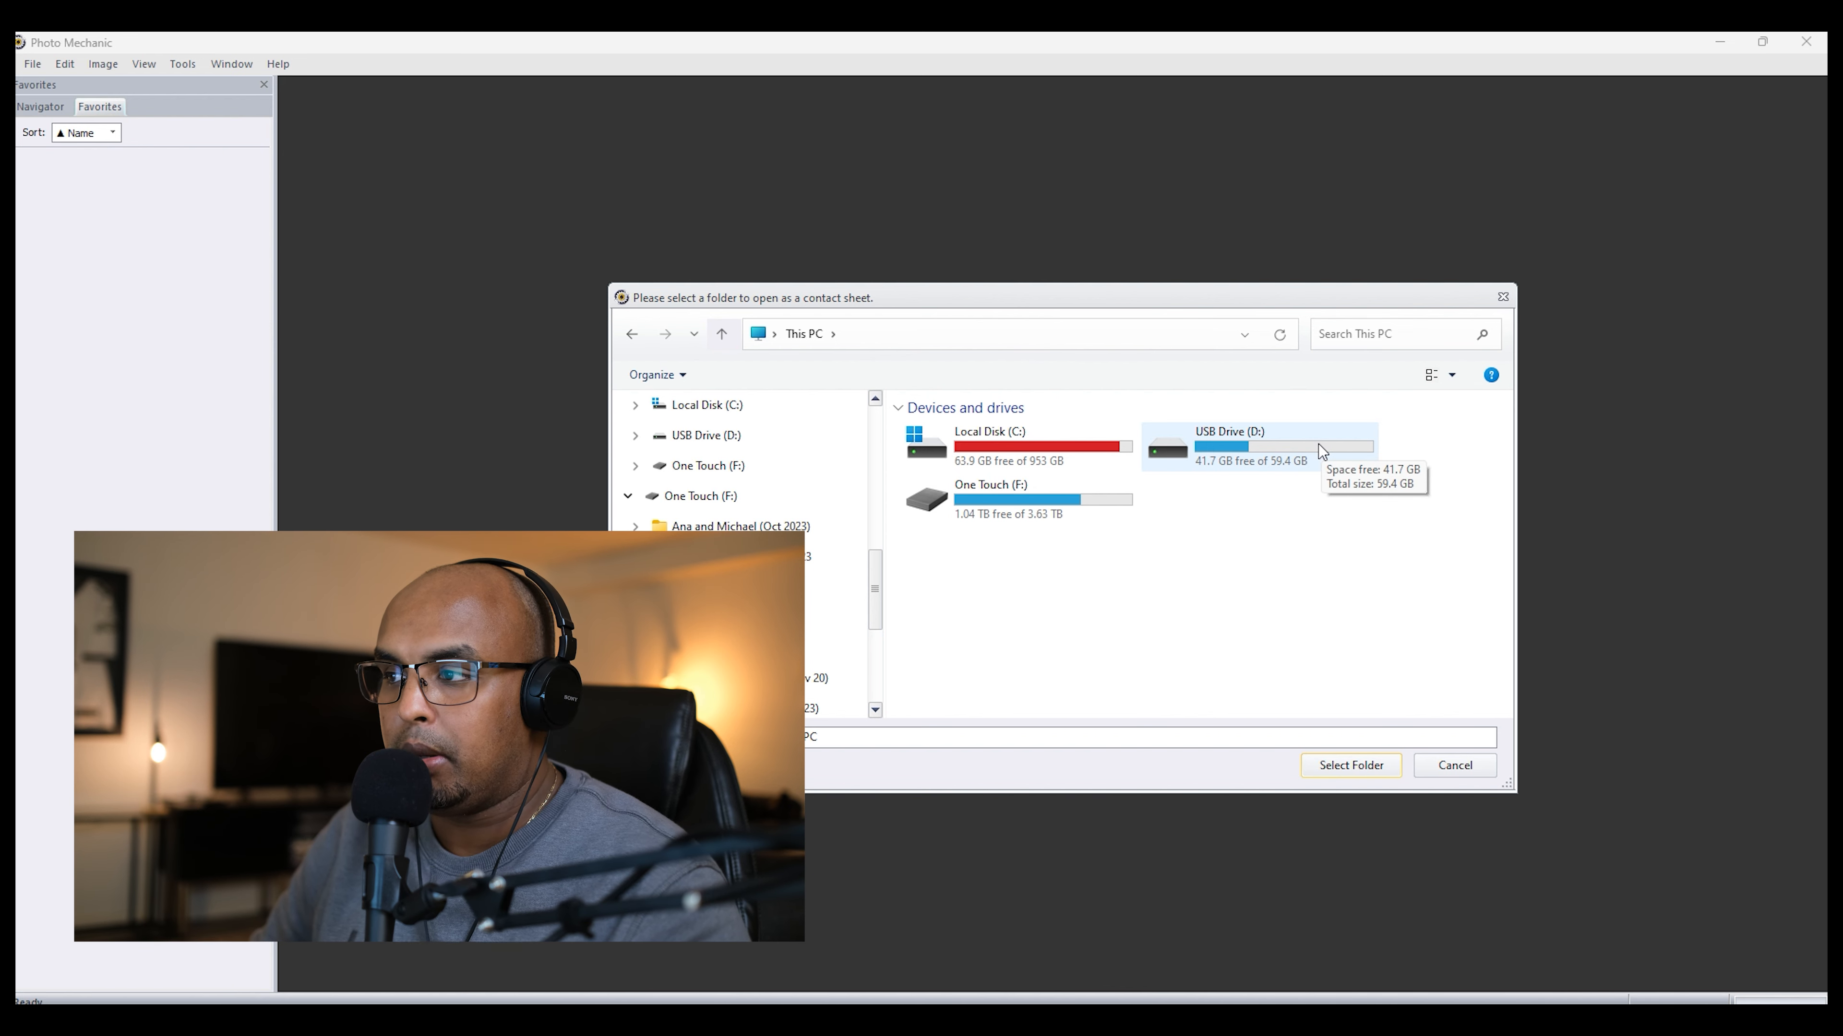
Step: Open the 677_FUJI folder inside DCIM on USB Drive (D:) as a contact sheet
{"action": "double_click", "coordinate": [1217, 445]}
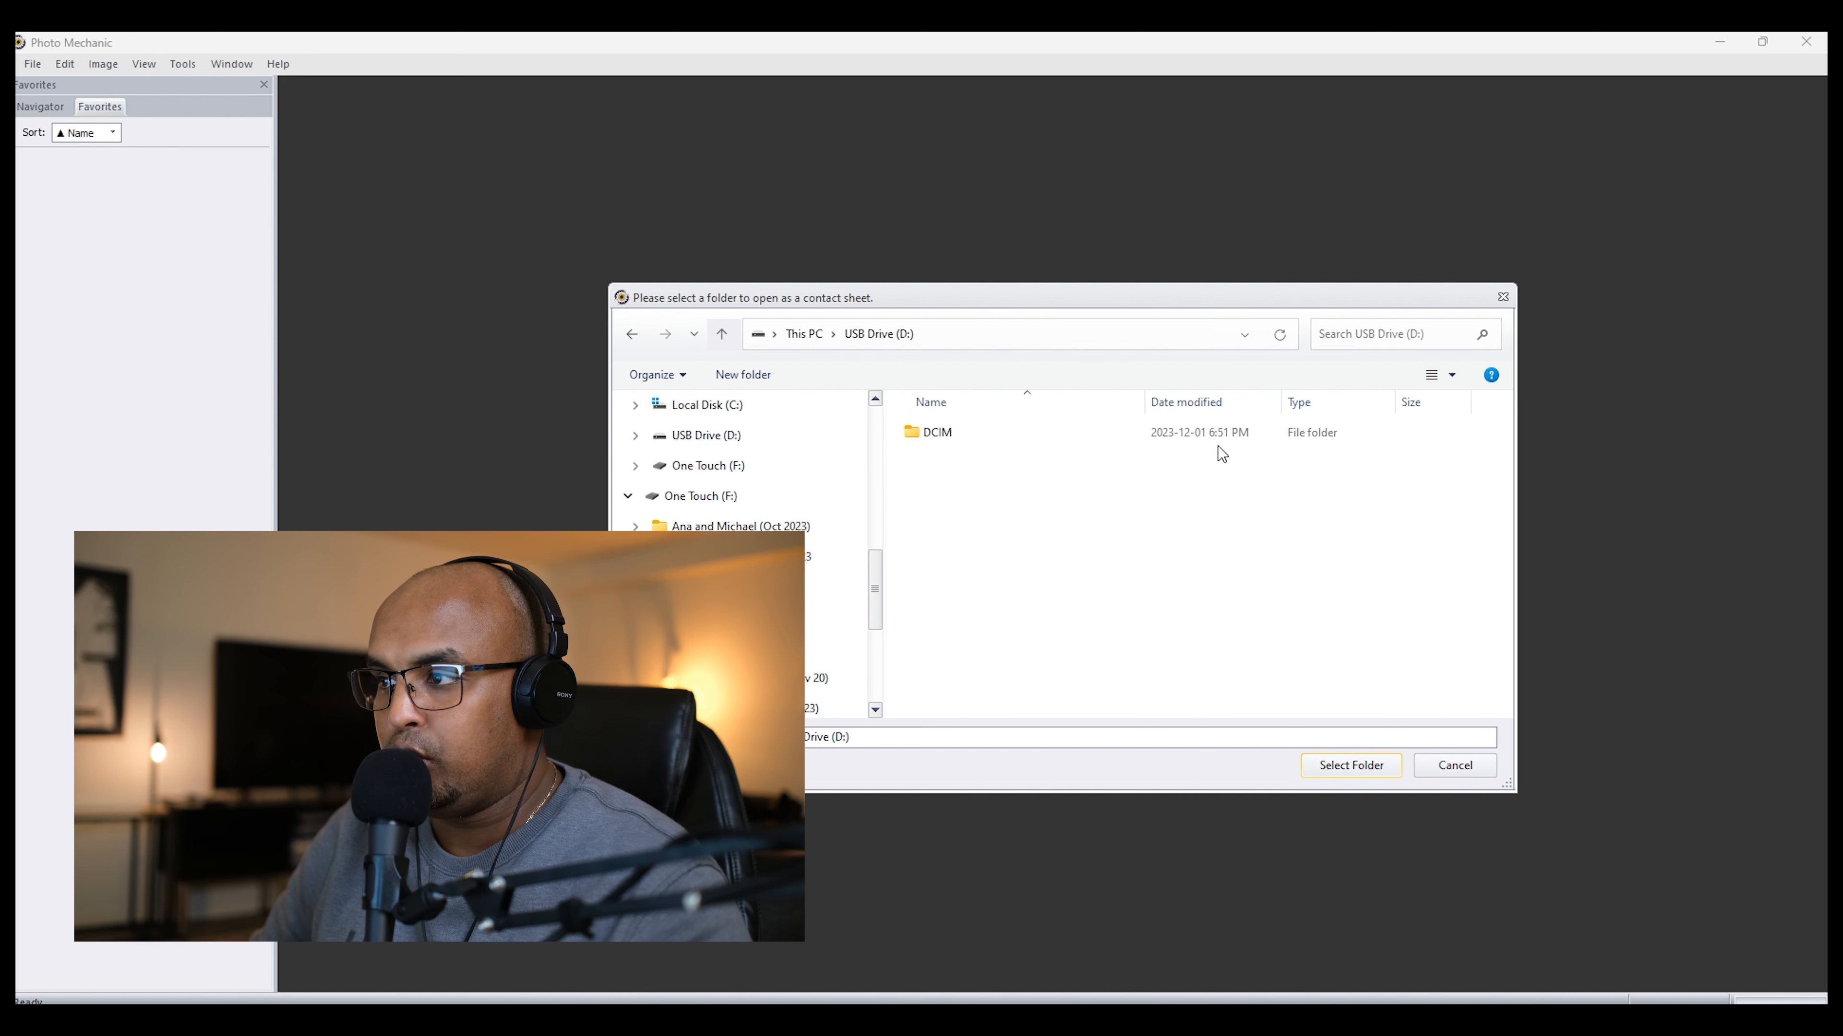
{"action": "double_click", "coordinate": [957, 433]}
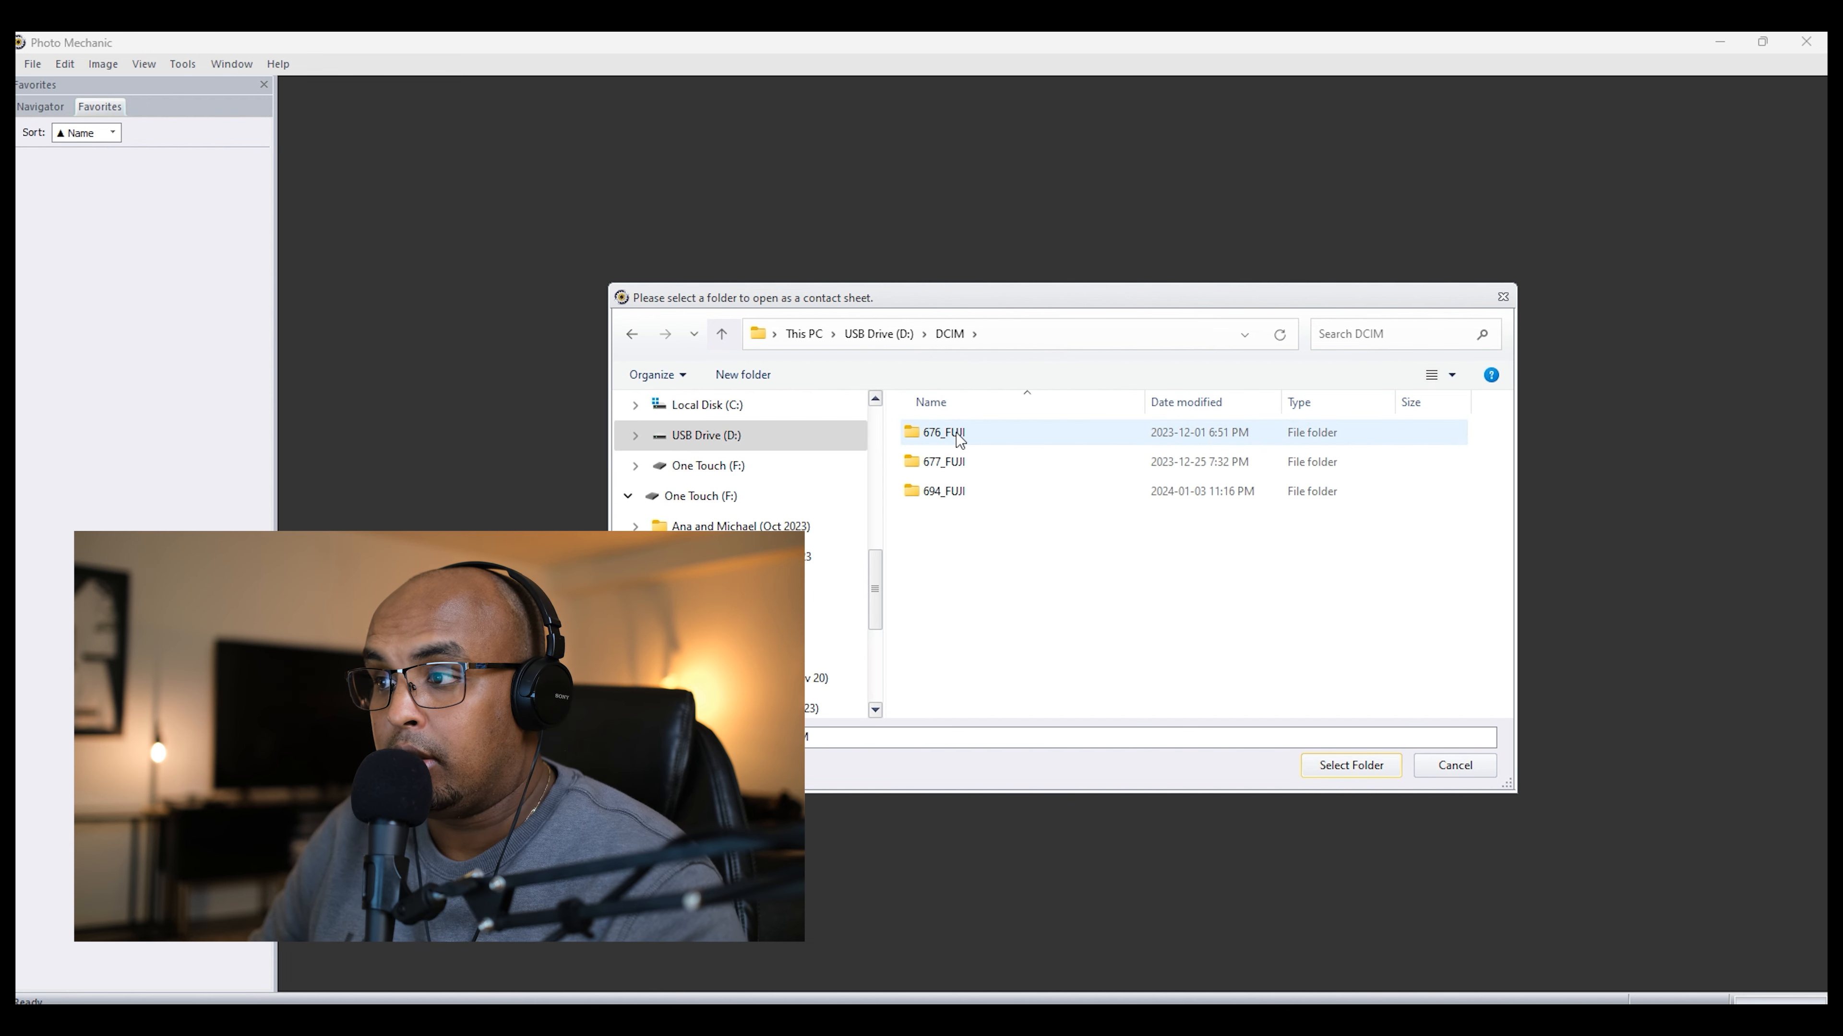
{"action": "double_click", "coordinate": [958, 464]}
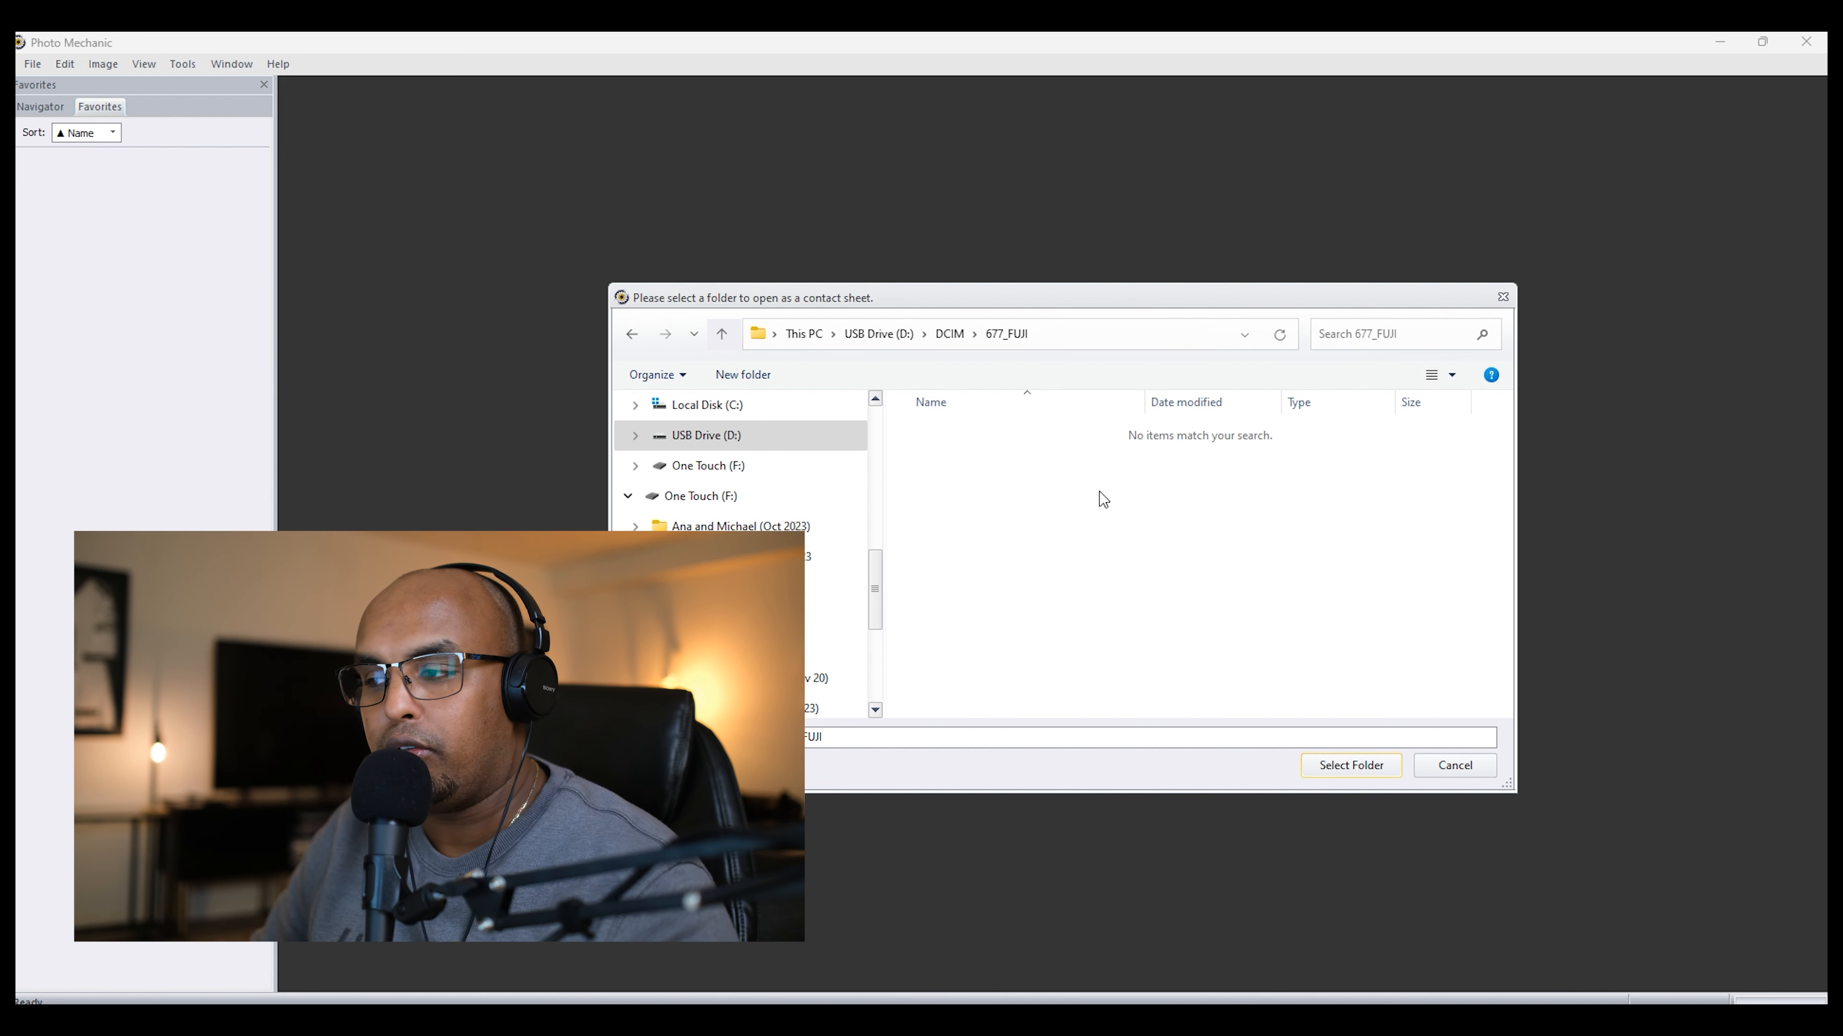
{"action": "left_click", "coordinate": [1369, 766]}
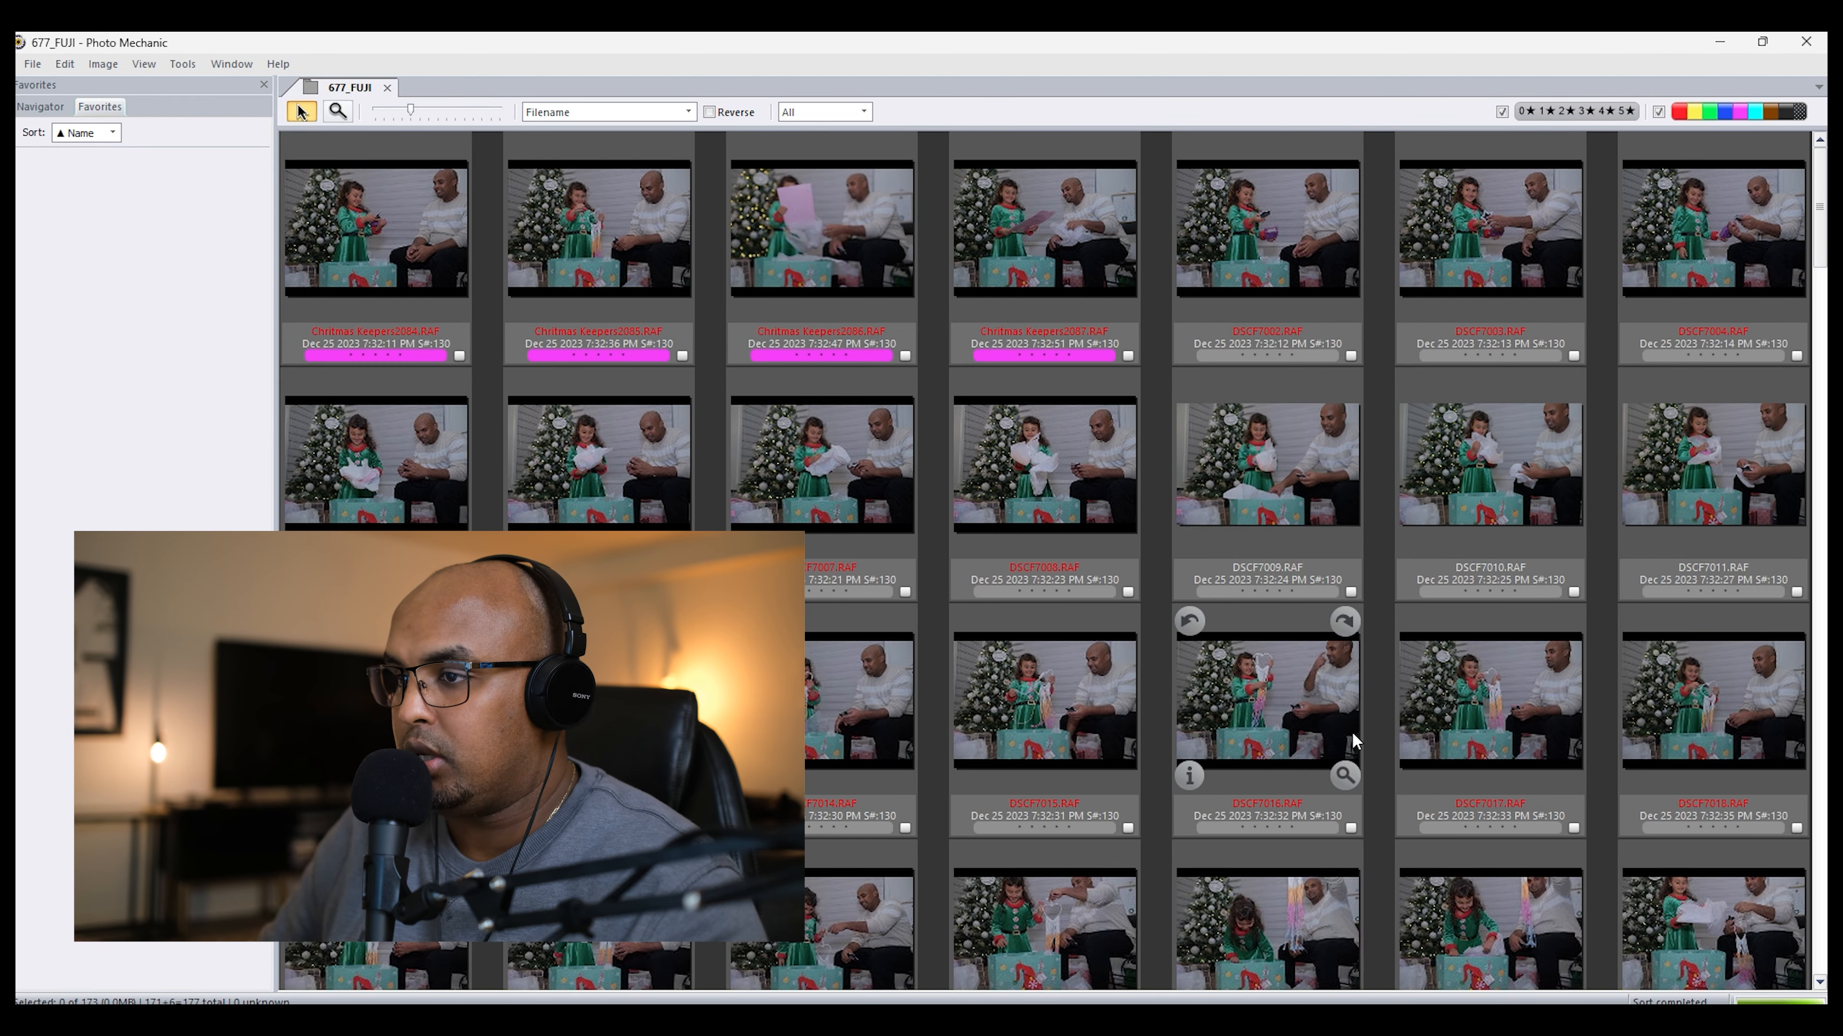
Step: Open DSCF7037.RAF in the preview, go back to DSCF7031.RAF and assign it the magenta color class
{"action": "scroll", "coordinate": [1352, 732], "scroll_direction": "down", "scroll_amount": 3}
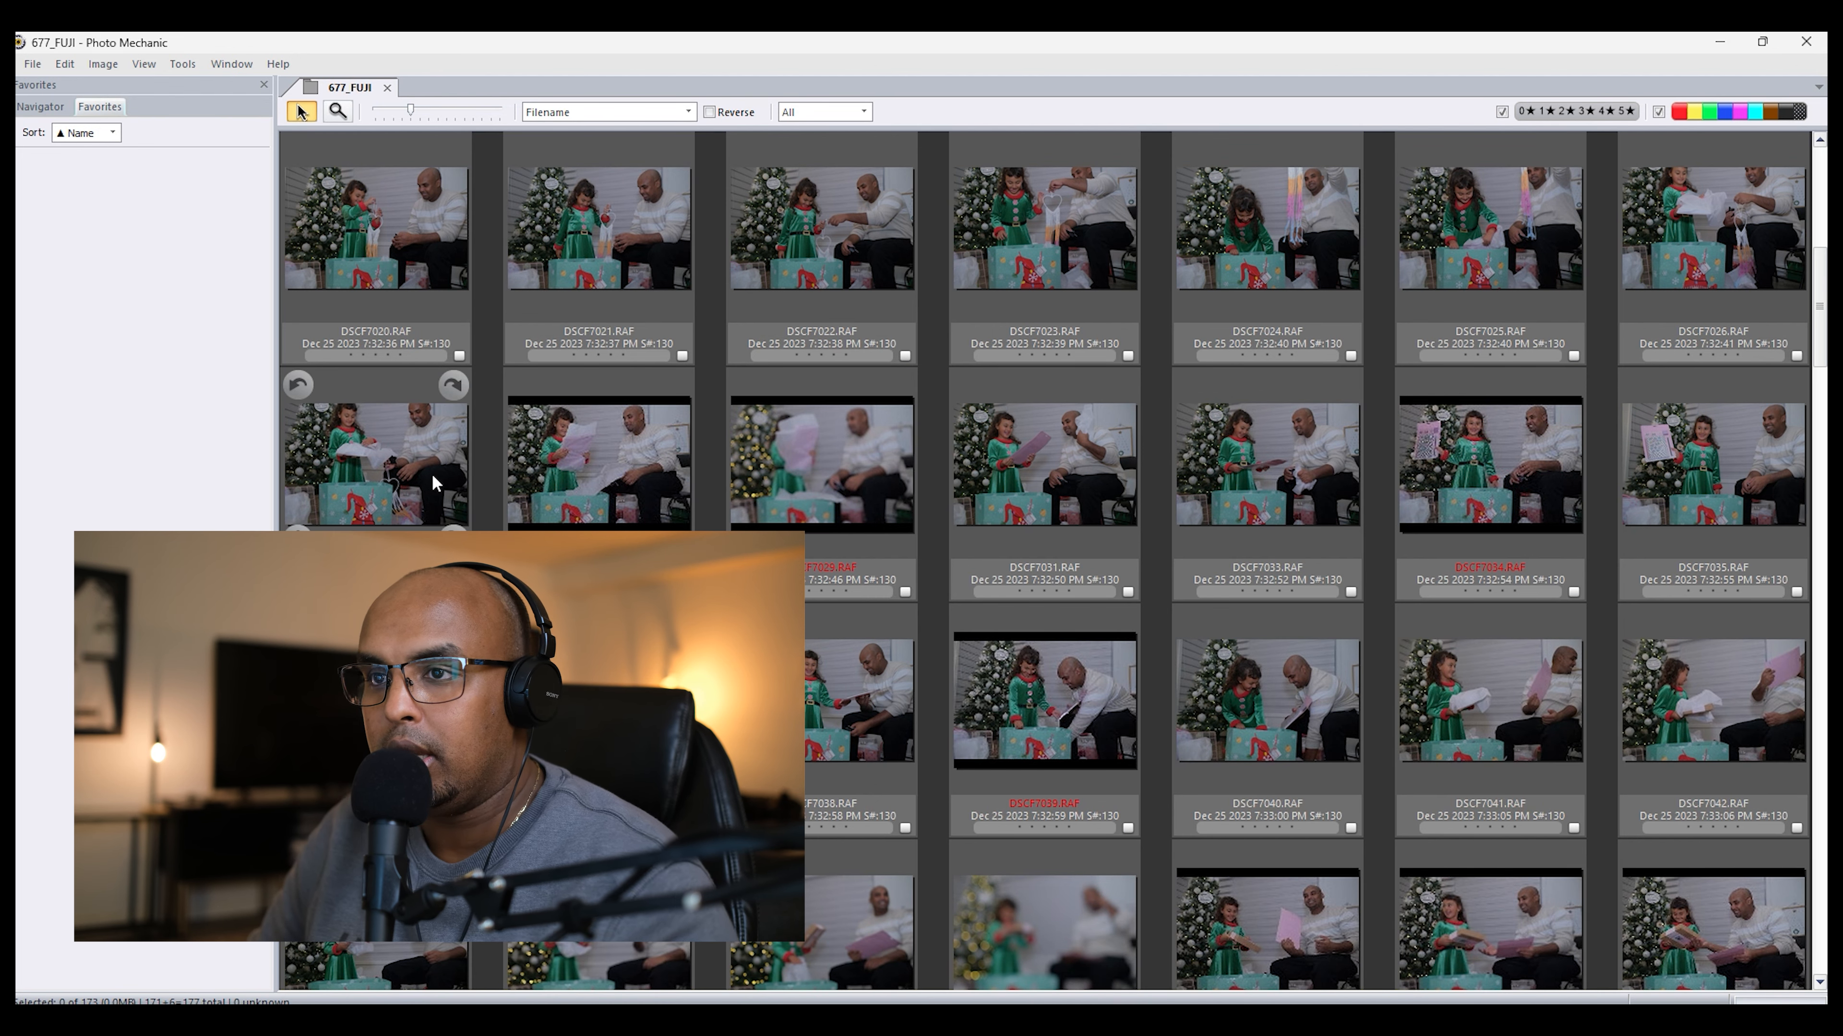
{"action": "scroll", "coordinate": [432, 474], "scroll_direction": "down", "scroll_amount": 5}
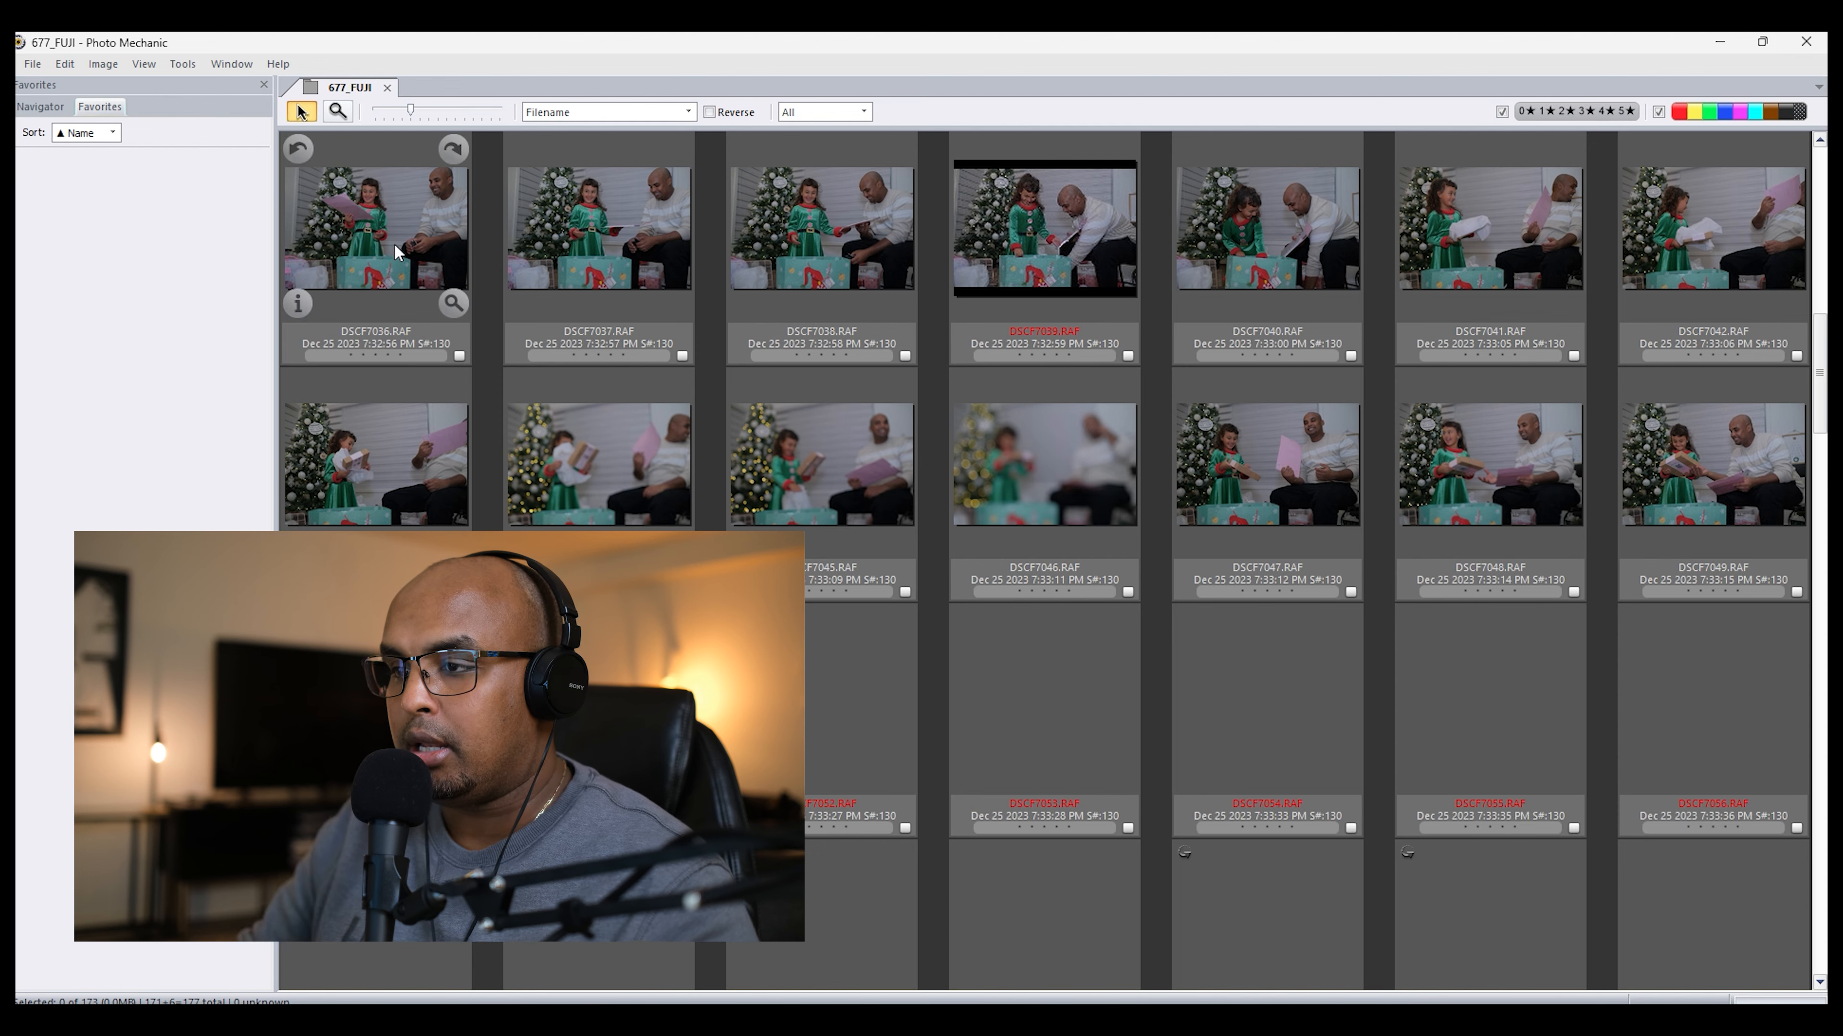
{"action": "double_click", "coordinate": [625, 232]}
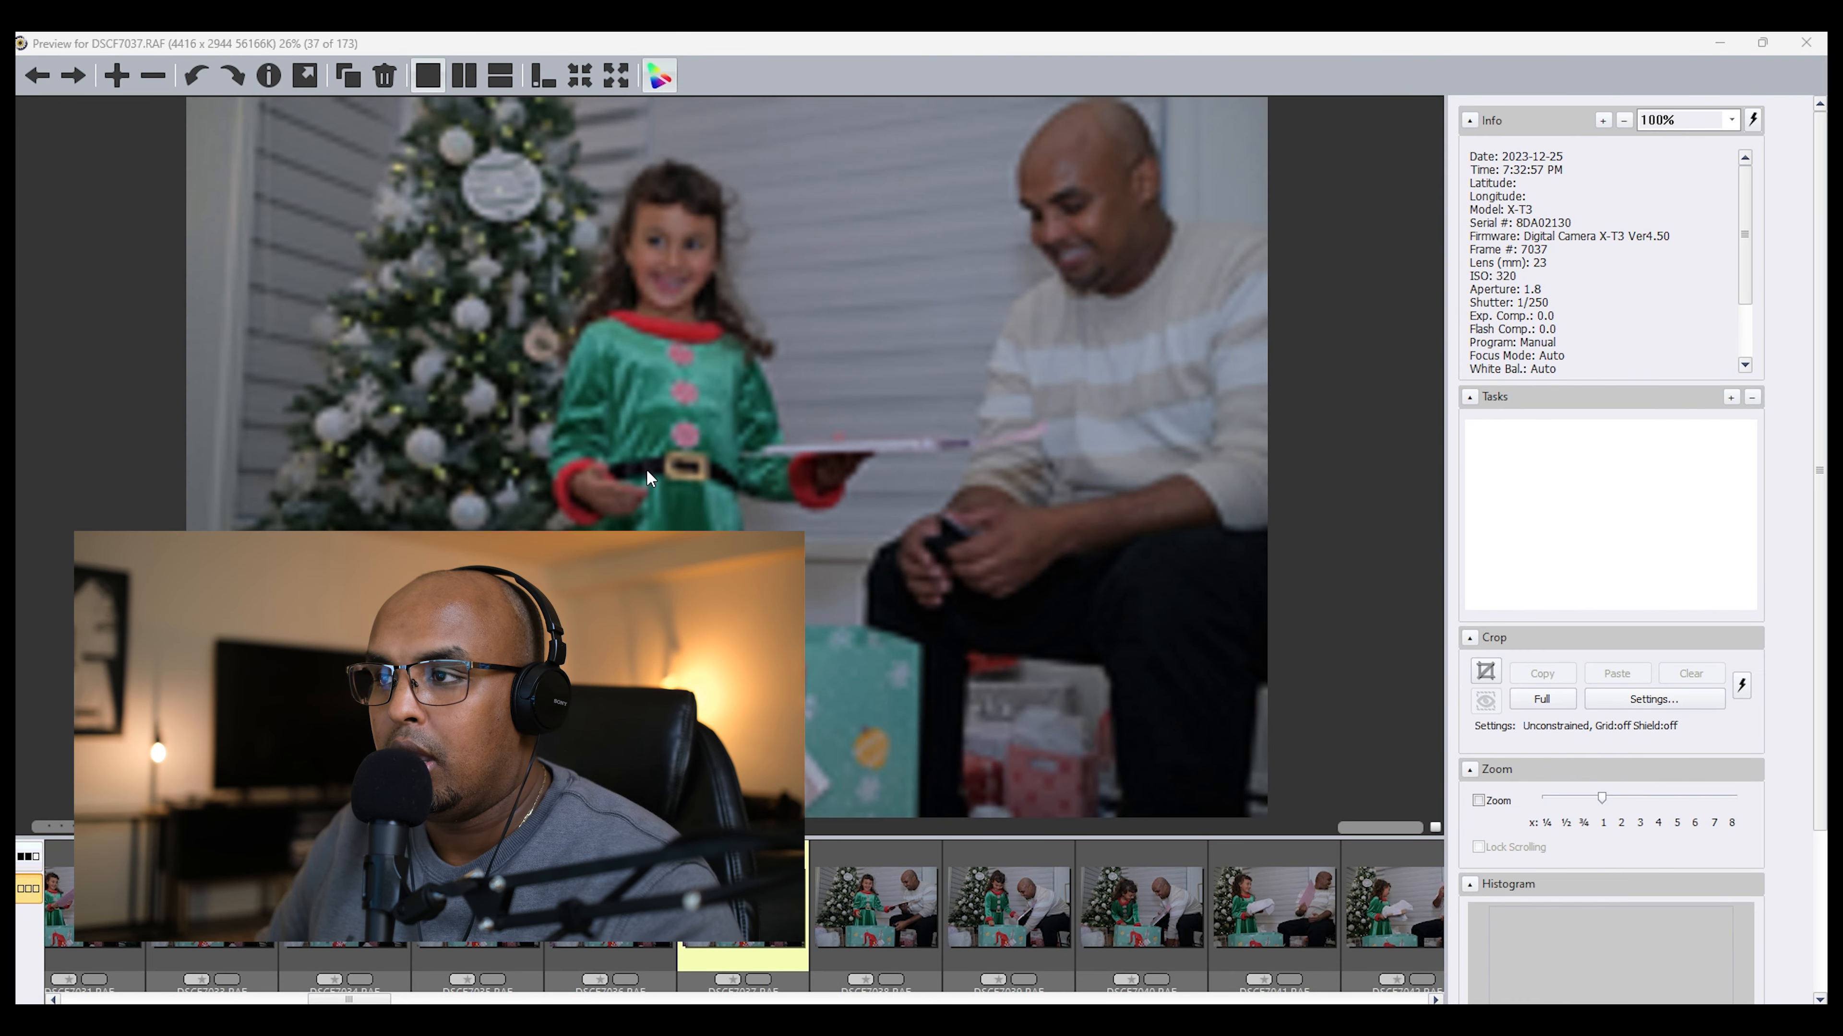
{"action": "key", "text": "Left"}
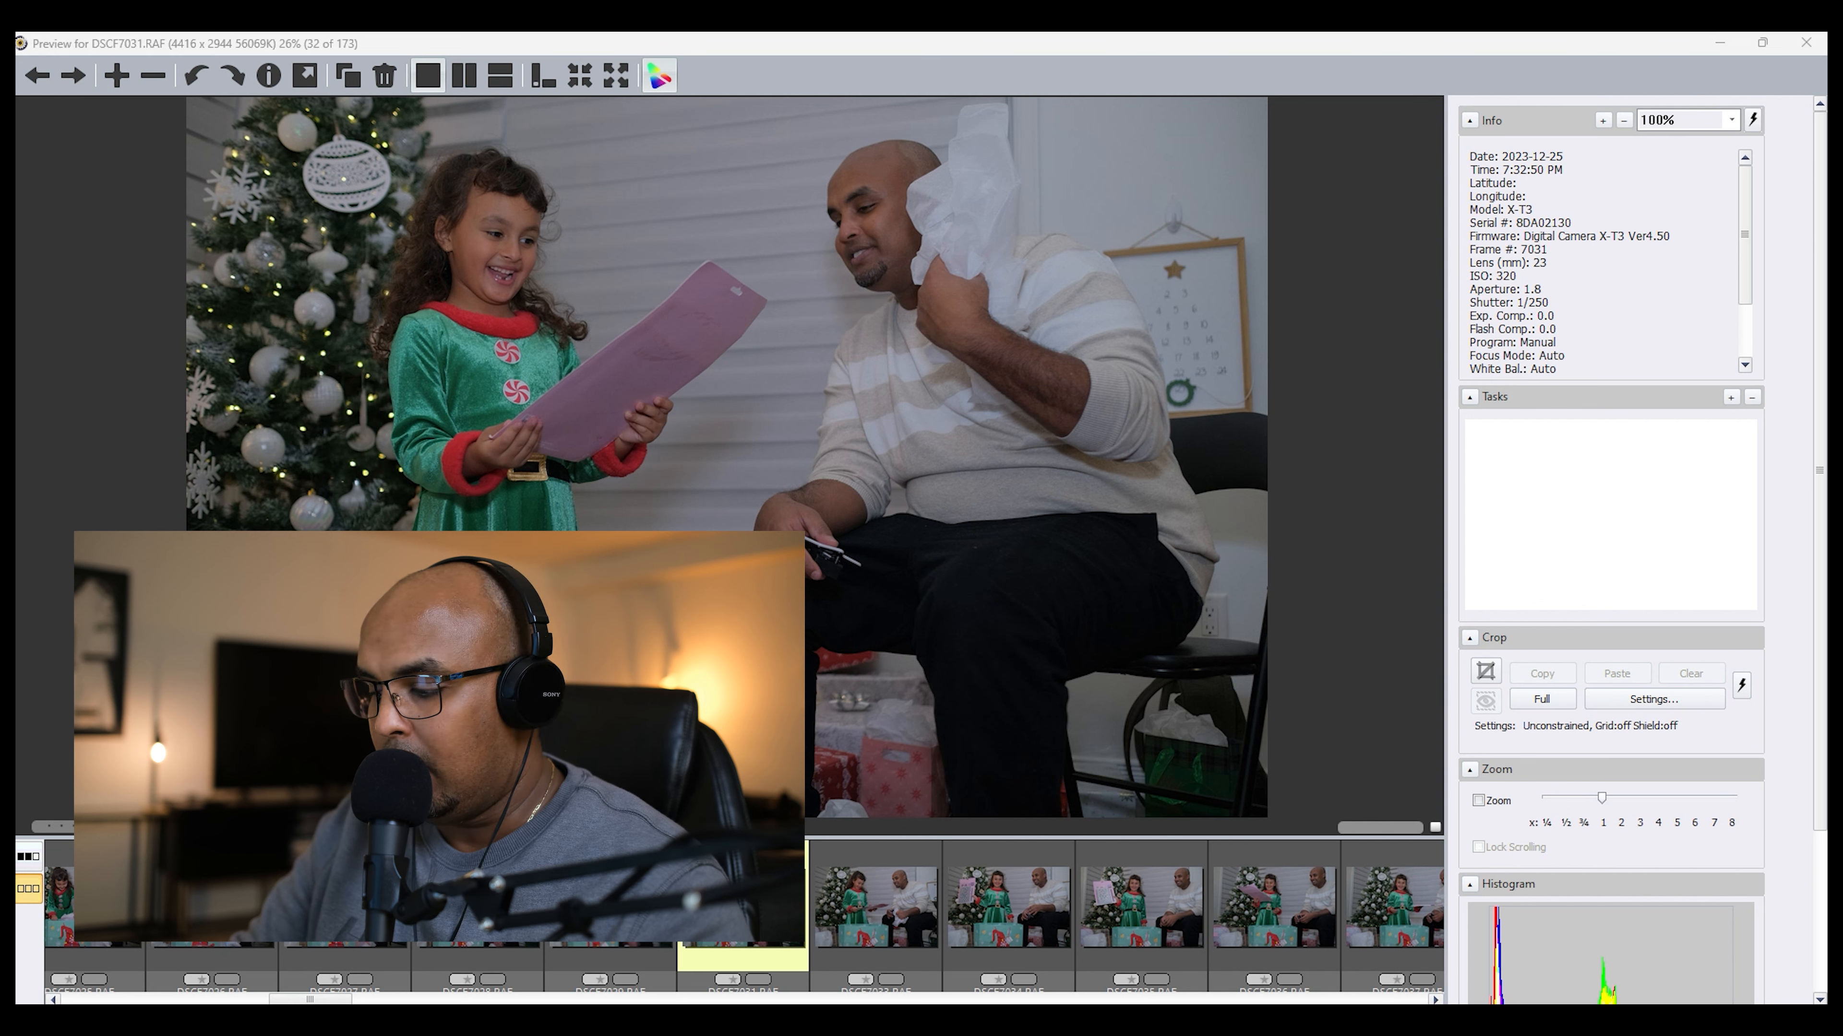
{"action": "key", "text": "1"}
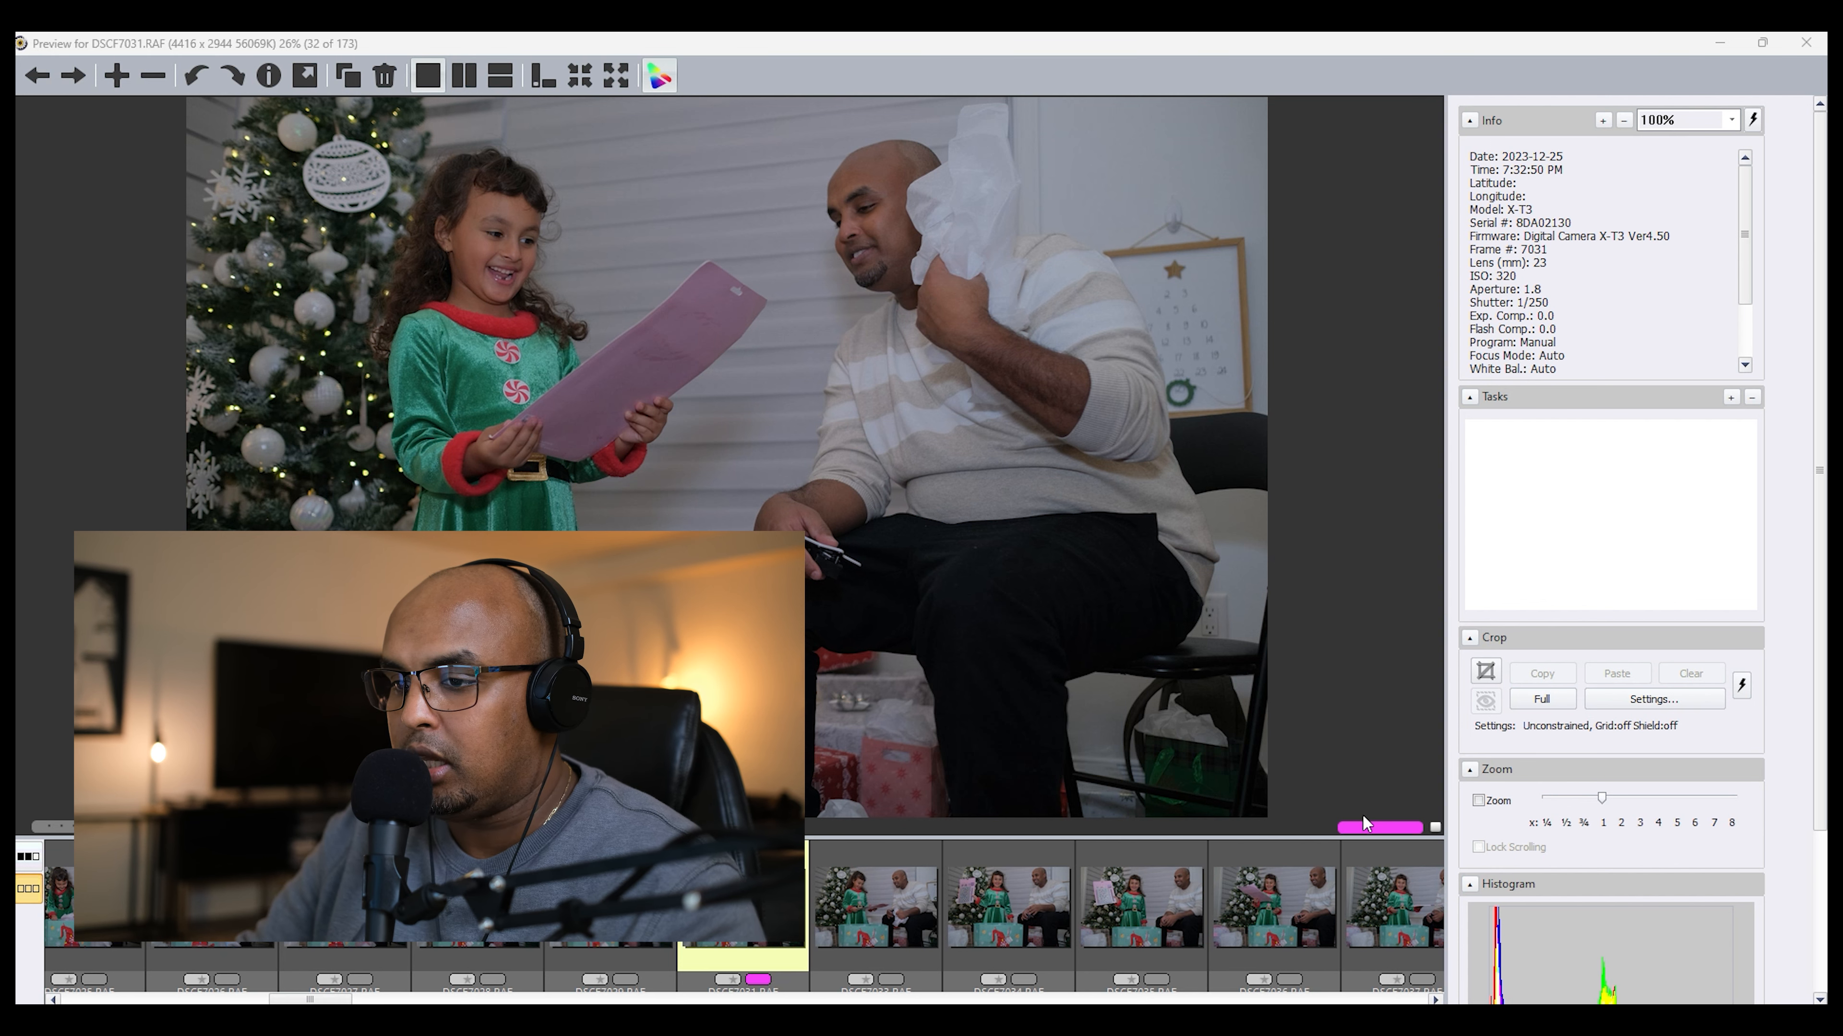
Step: Review the earlier photos back to DSCF7022.RAF and assign the magenta color class to DSCF7027.RAF
{"action": "key", "text": "Left"}
{"action": "key", "text": "Left"}
{"action": "key", "text": "Left"}
{"action": "key", "text": "Left"}
{"action": "key", "text": "Left"}
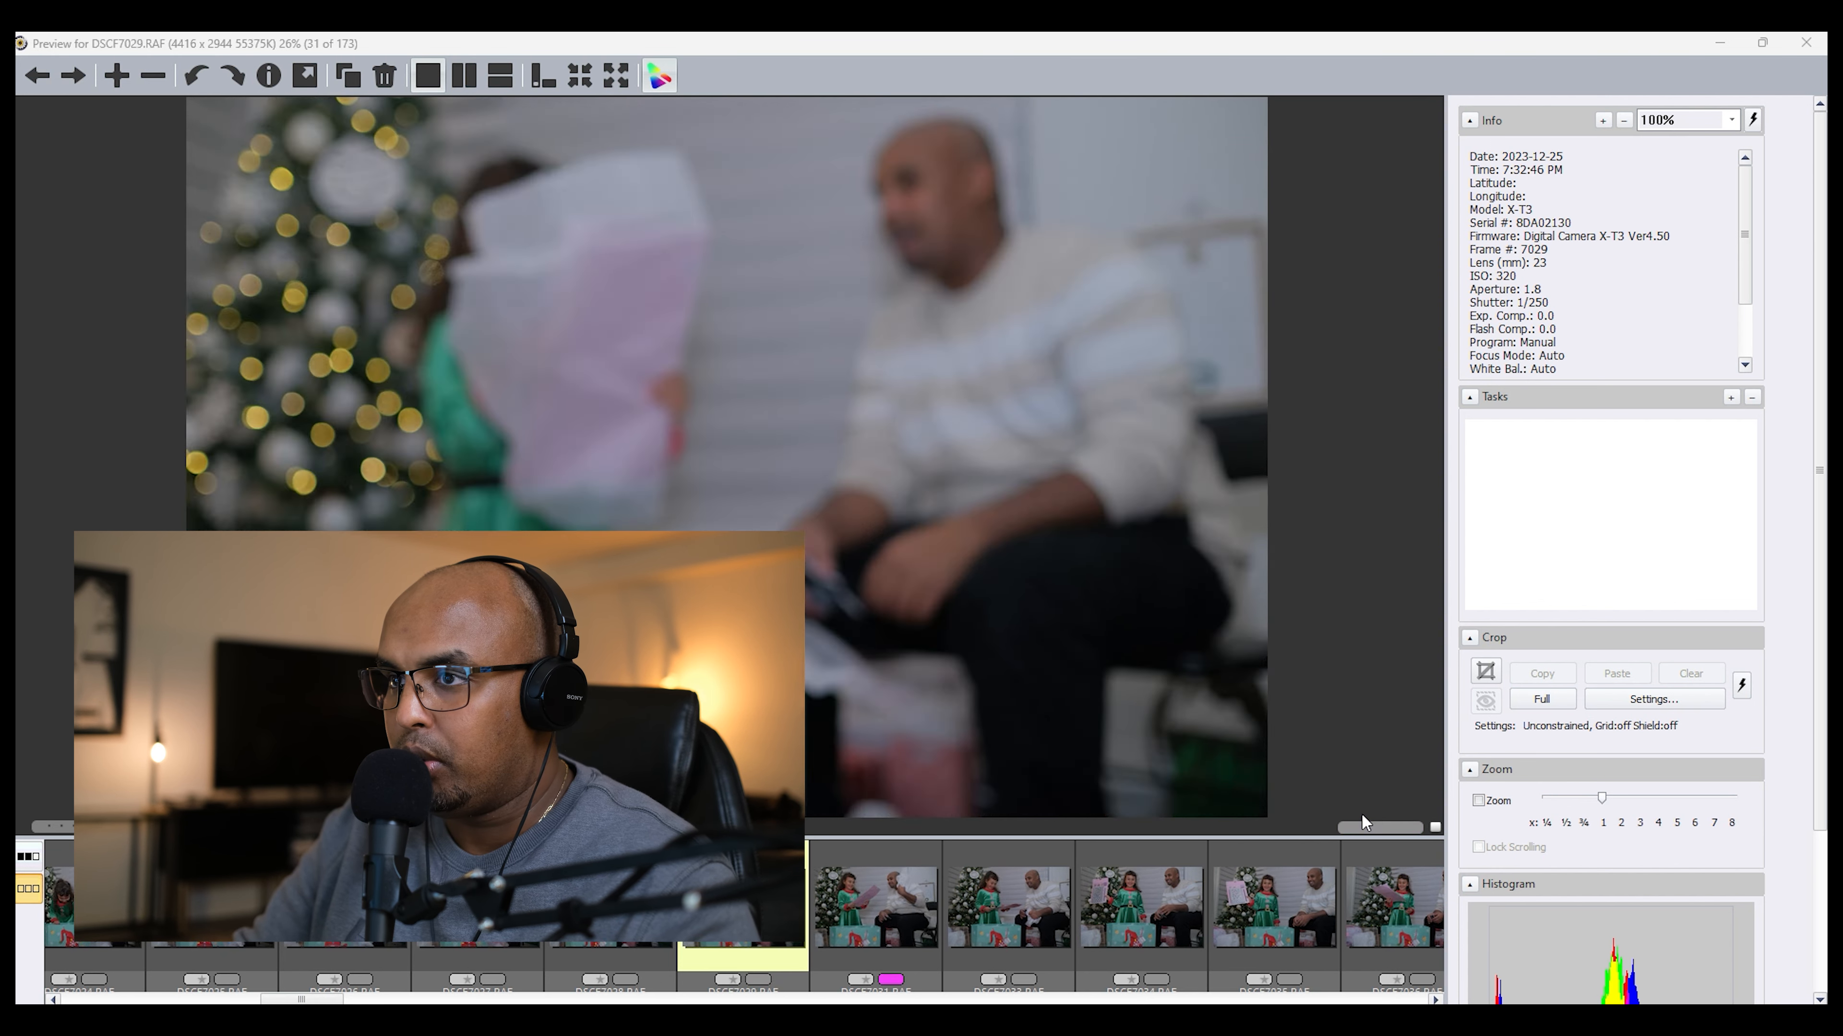
{"action": "key", "text": "Left"}
{"action": "key", "text": "Left"}
{"action": "key", "text": "Left"}
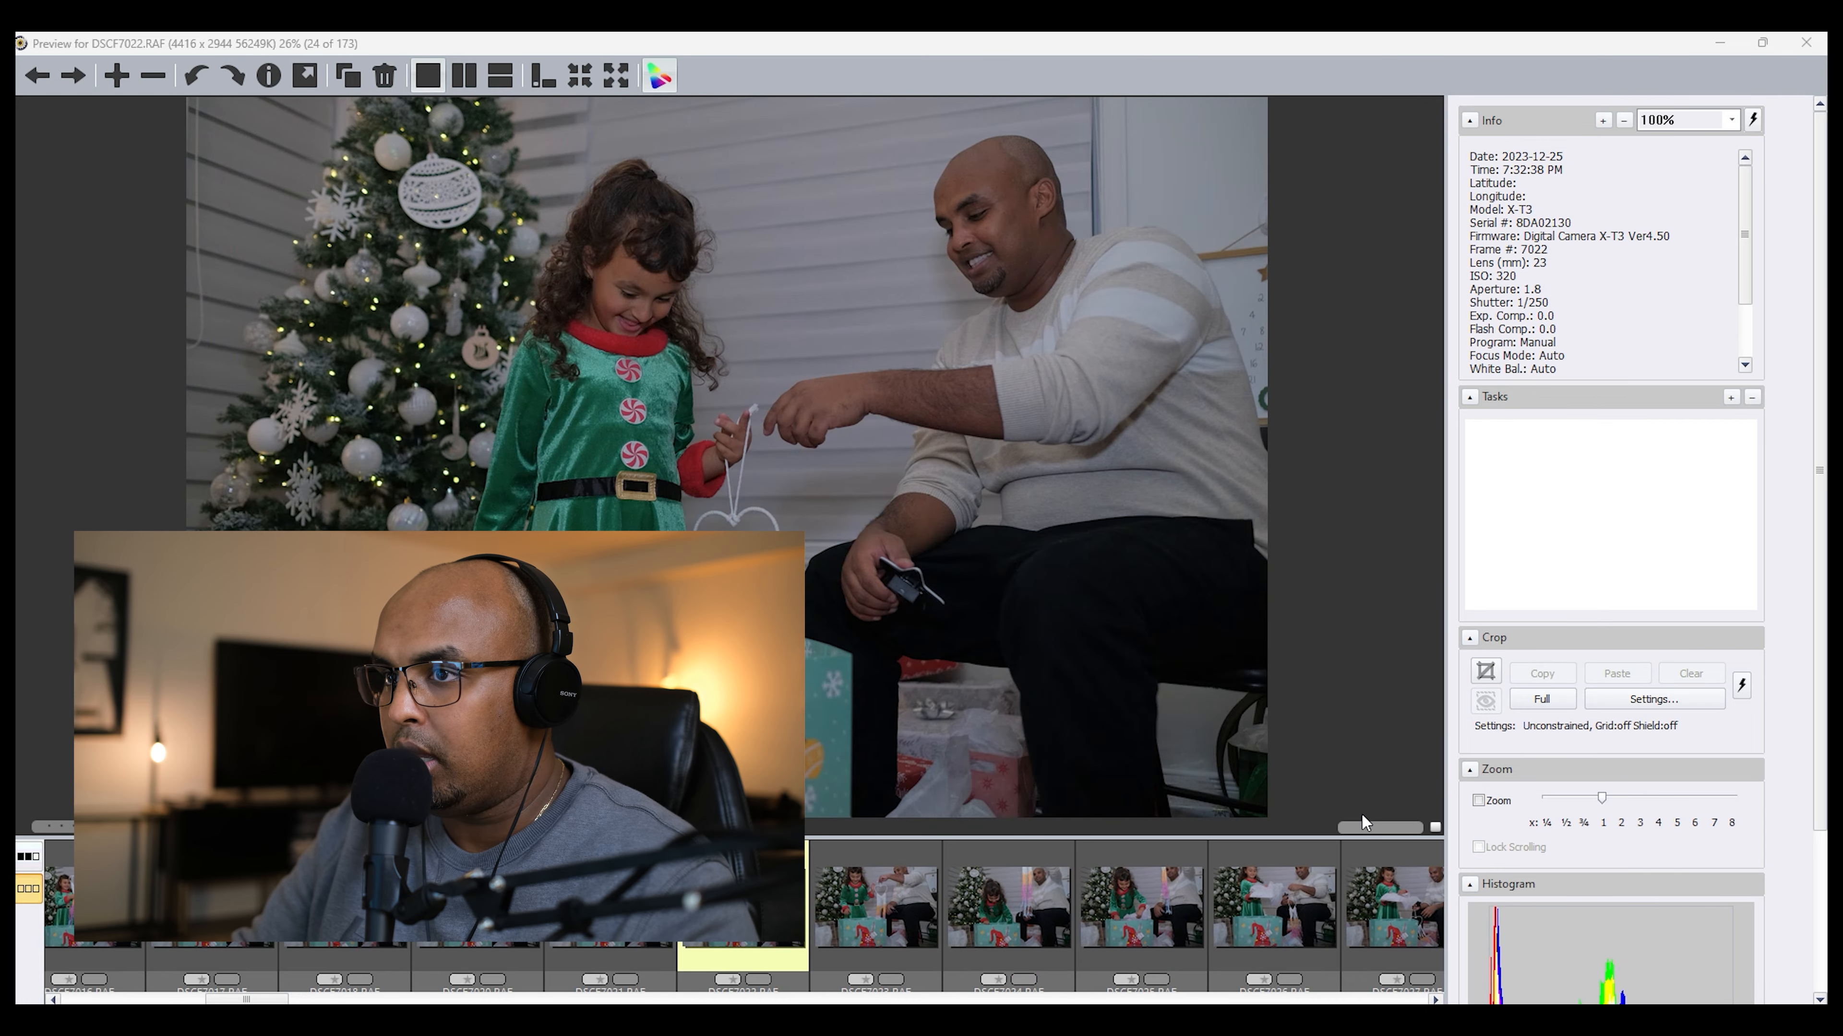
{"action": "key", "text": "Right"}
{"action": "key", "text": "Right"}
{"action": "key", "text": "Right"}
{"action": "key", "text": "Right"}
{"action": "key", "text": "Right"}
{"action": "key", "text": "Right"}
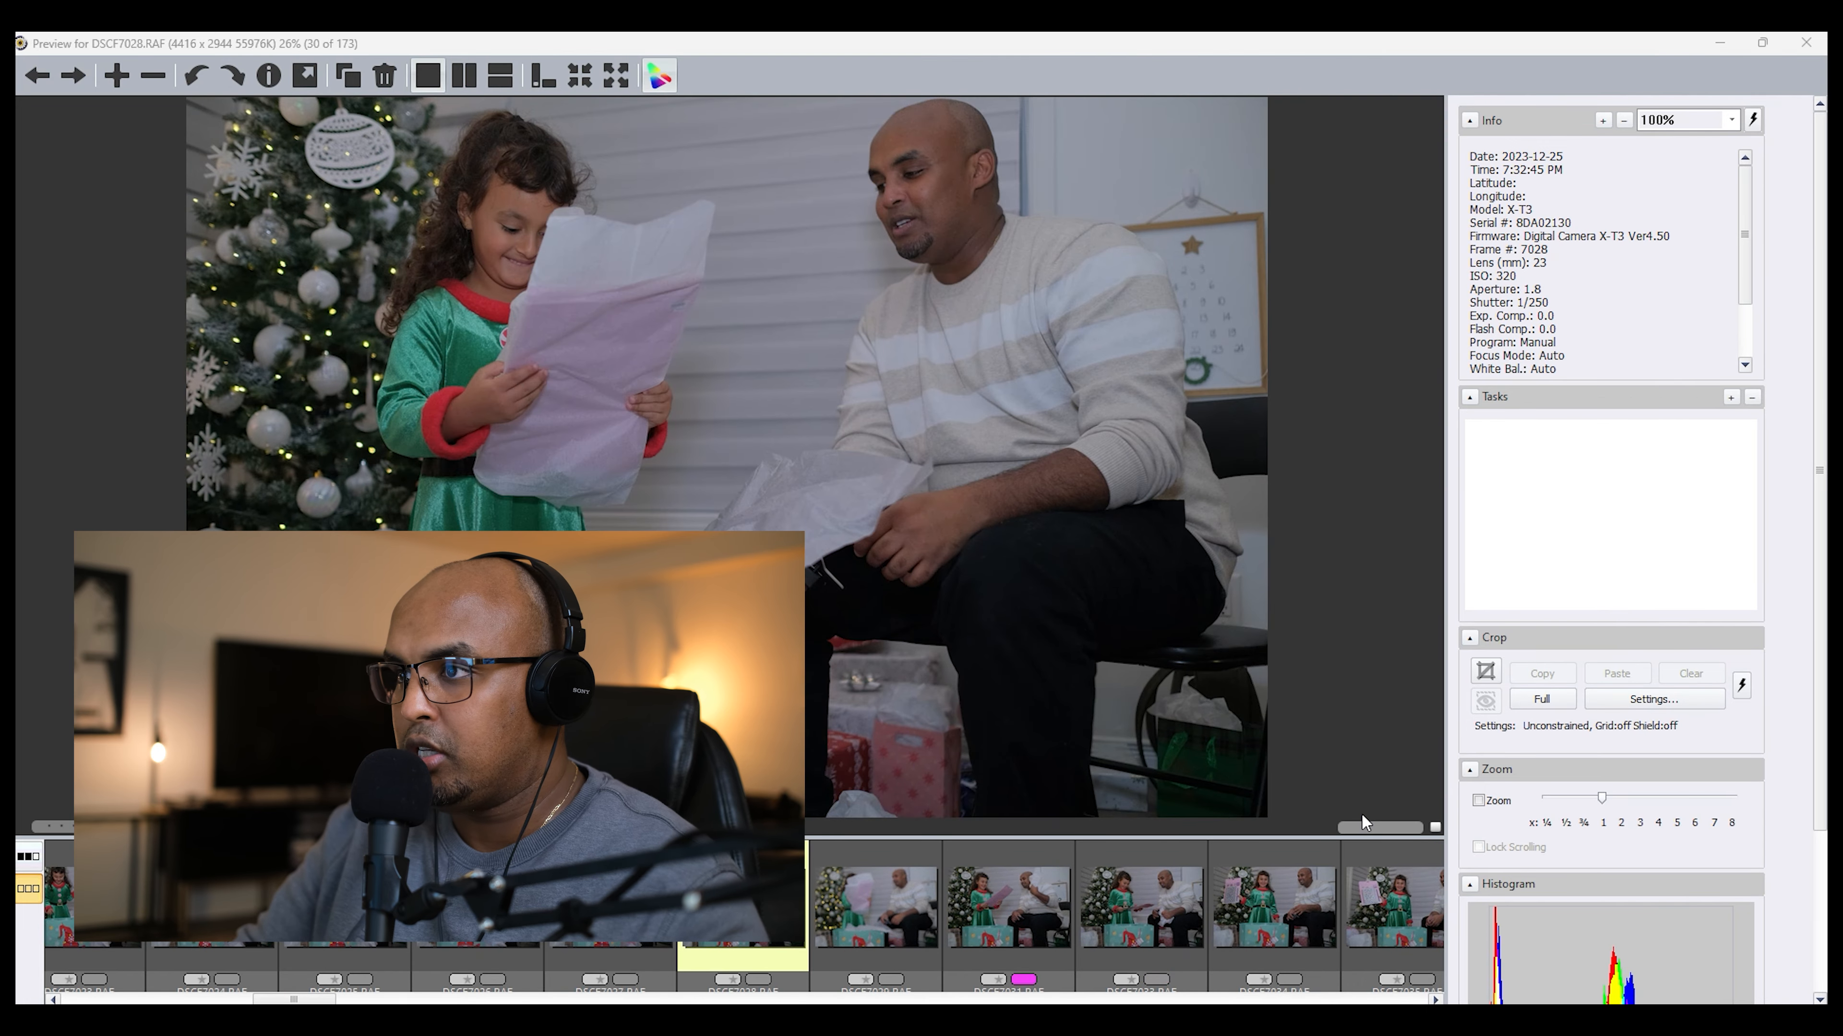
{"action": "key", "text": "Left"}
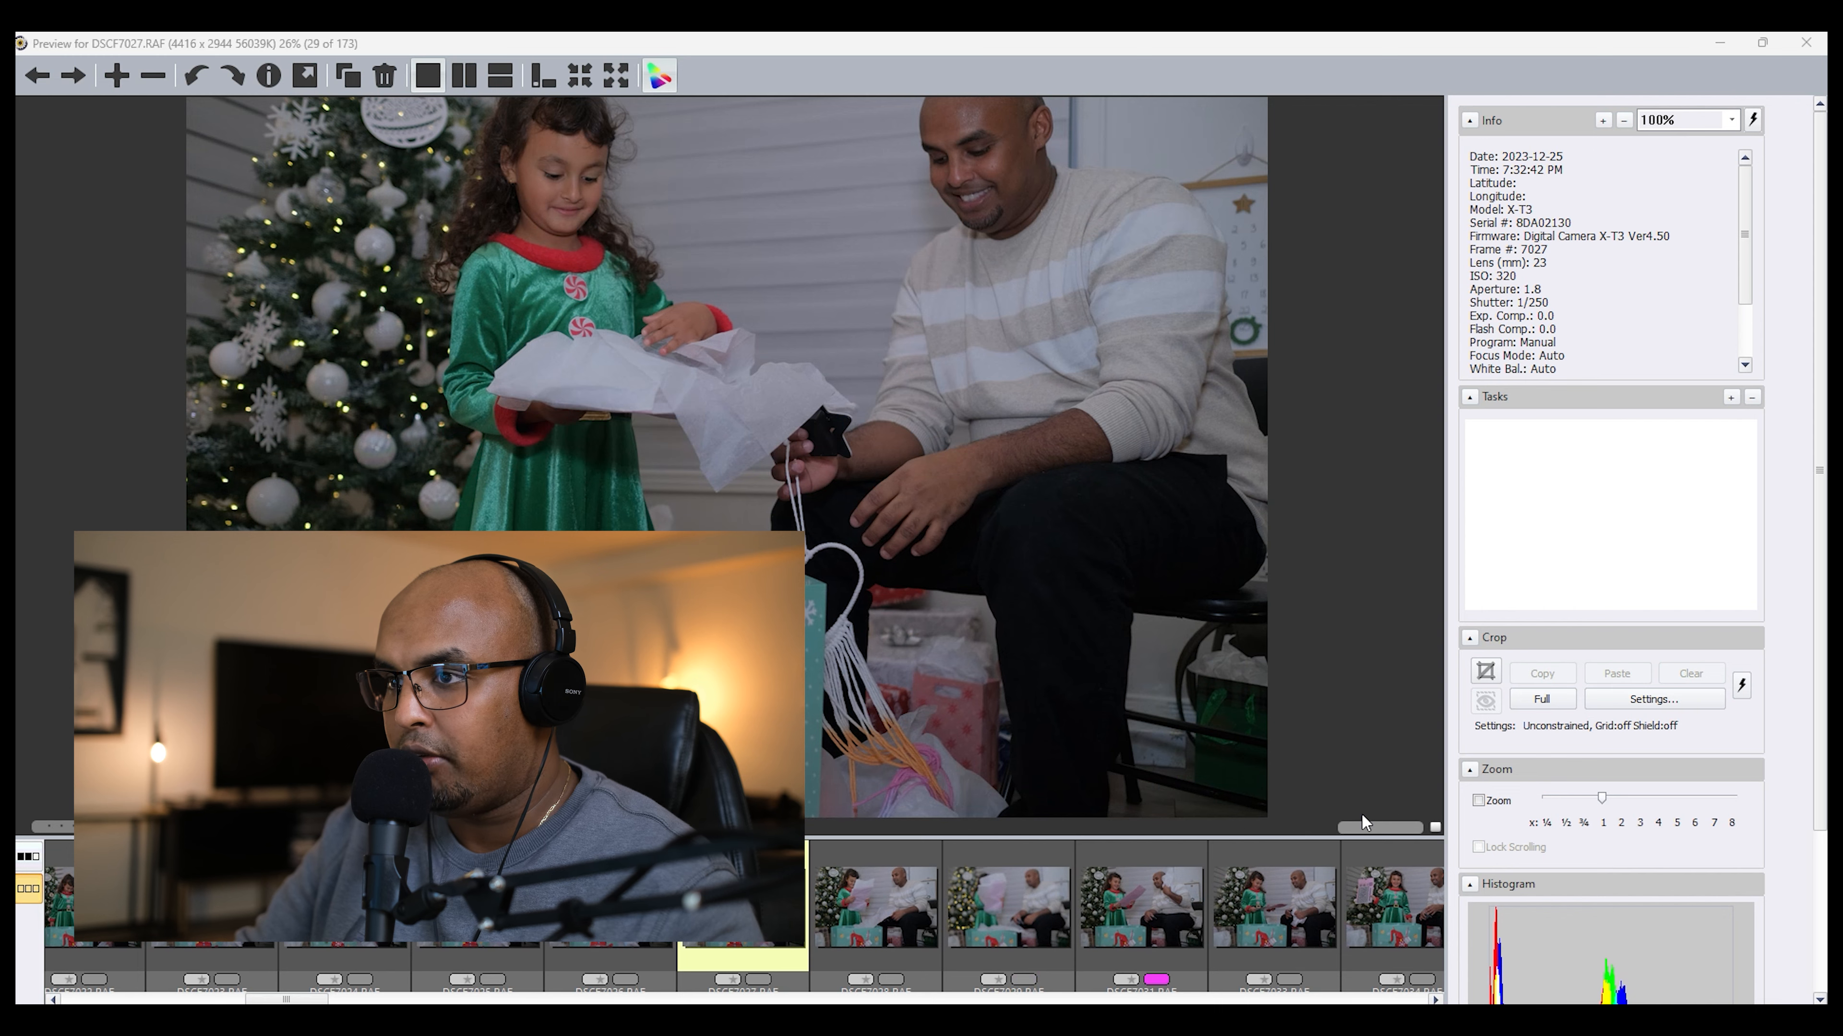
{"action": "key", "text": "Right"}
{"action": "key", "text": "Right"}
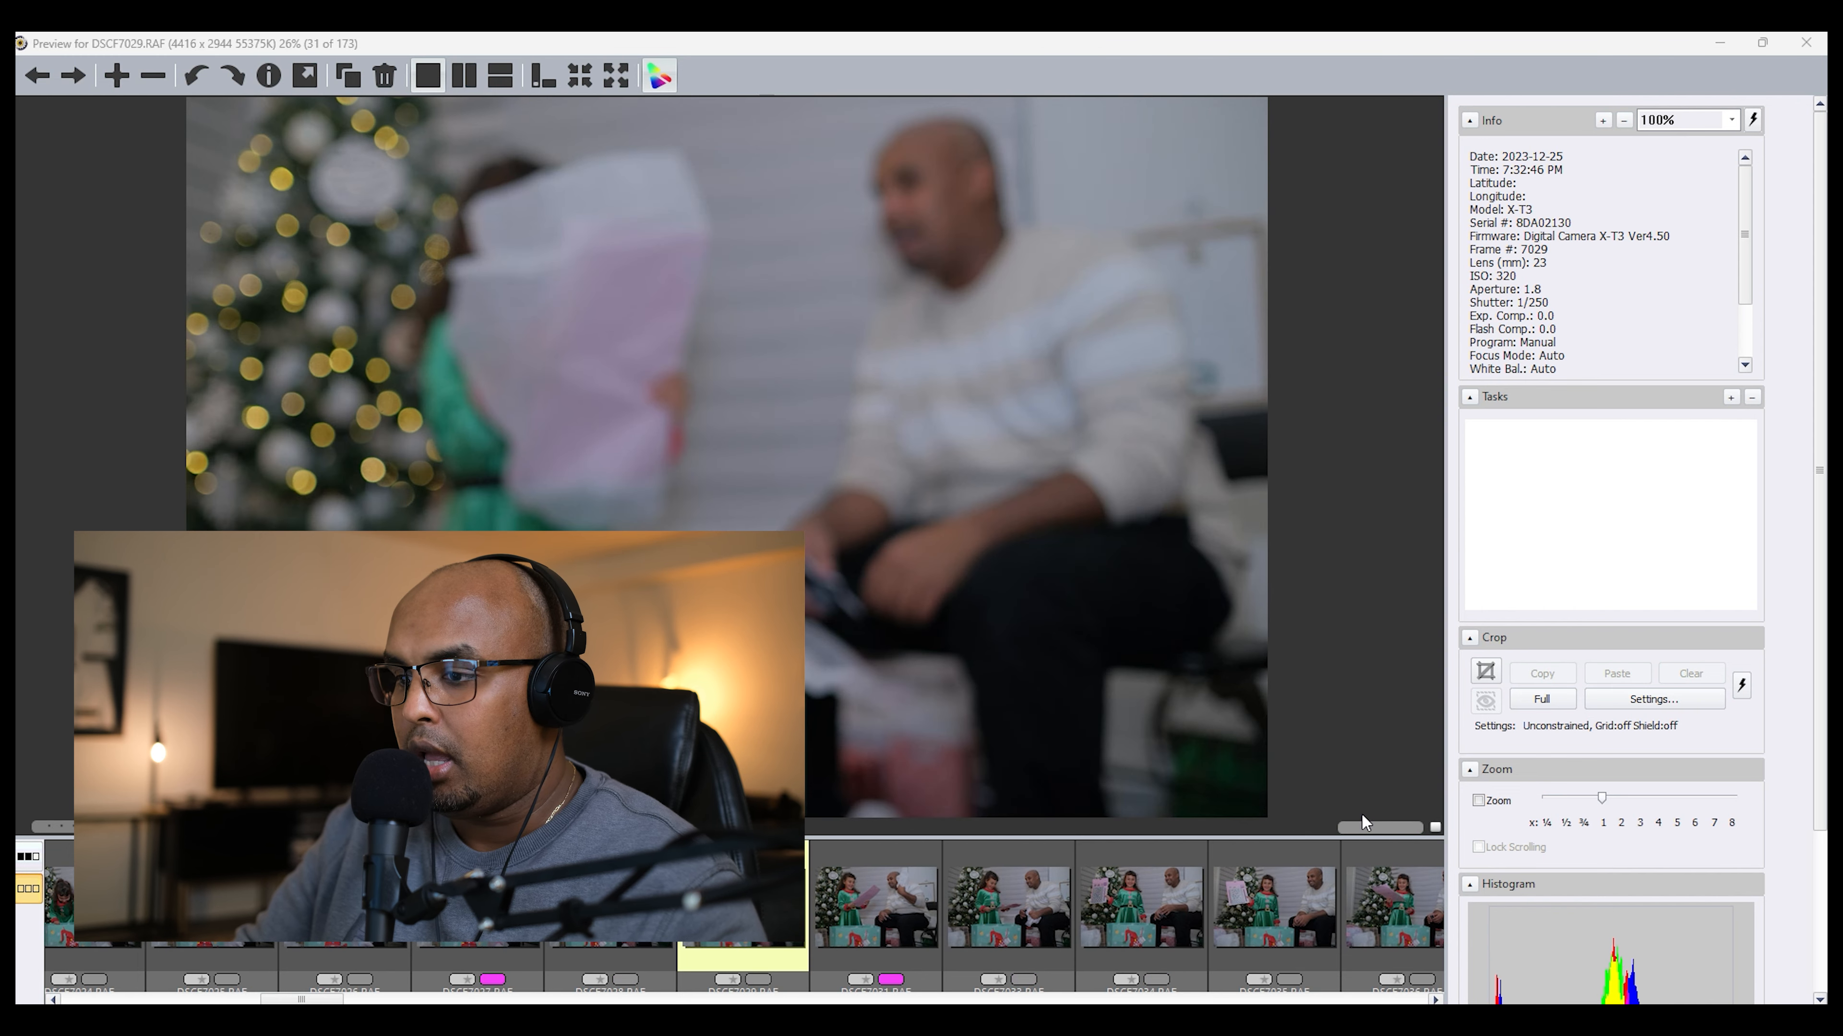
Step: Advance to DSCF7034.RAF, assign it the magenta color class and return to the contact sheet
{"action": "key", "text": "Right"}
{"action": "key", "text": "Right"}
{"action": "key", "text": "Right"}
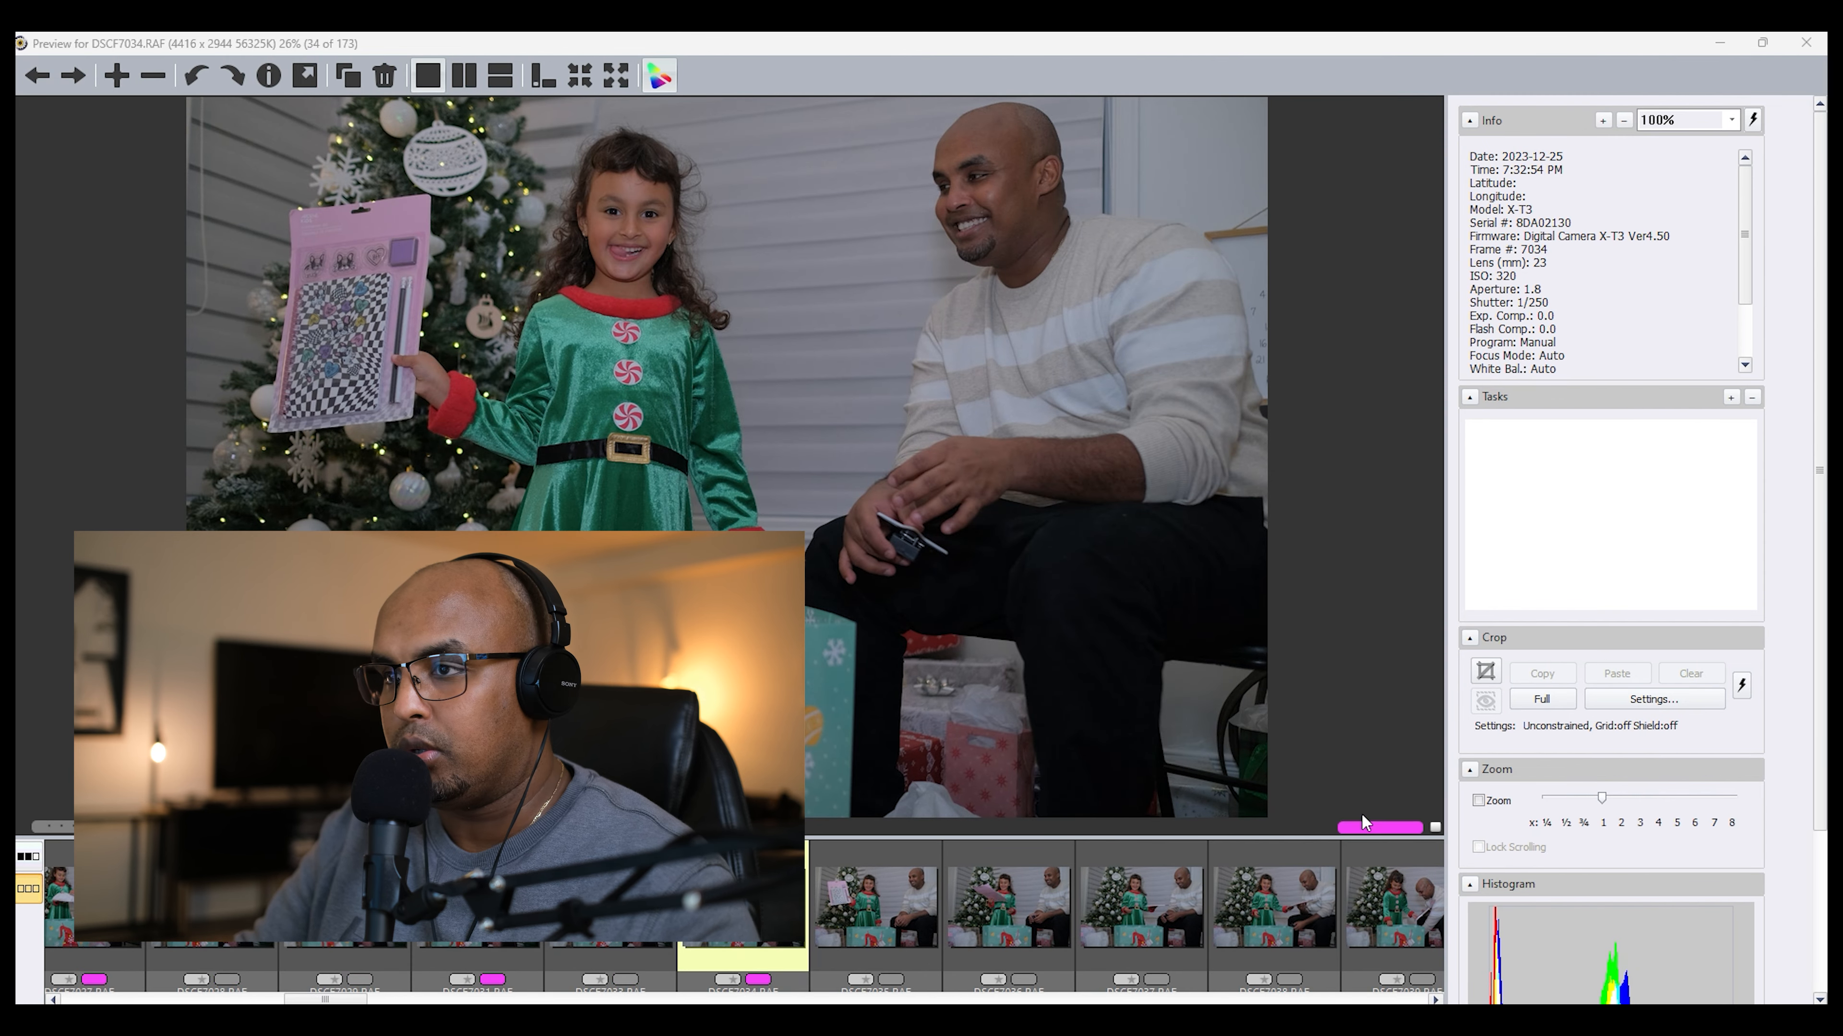
{"action": "key", "text": "Right"}
{"action": "key", "text": "Left"}
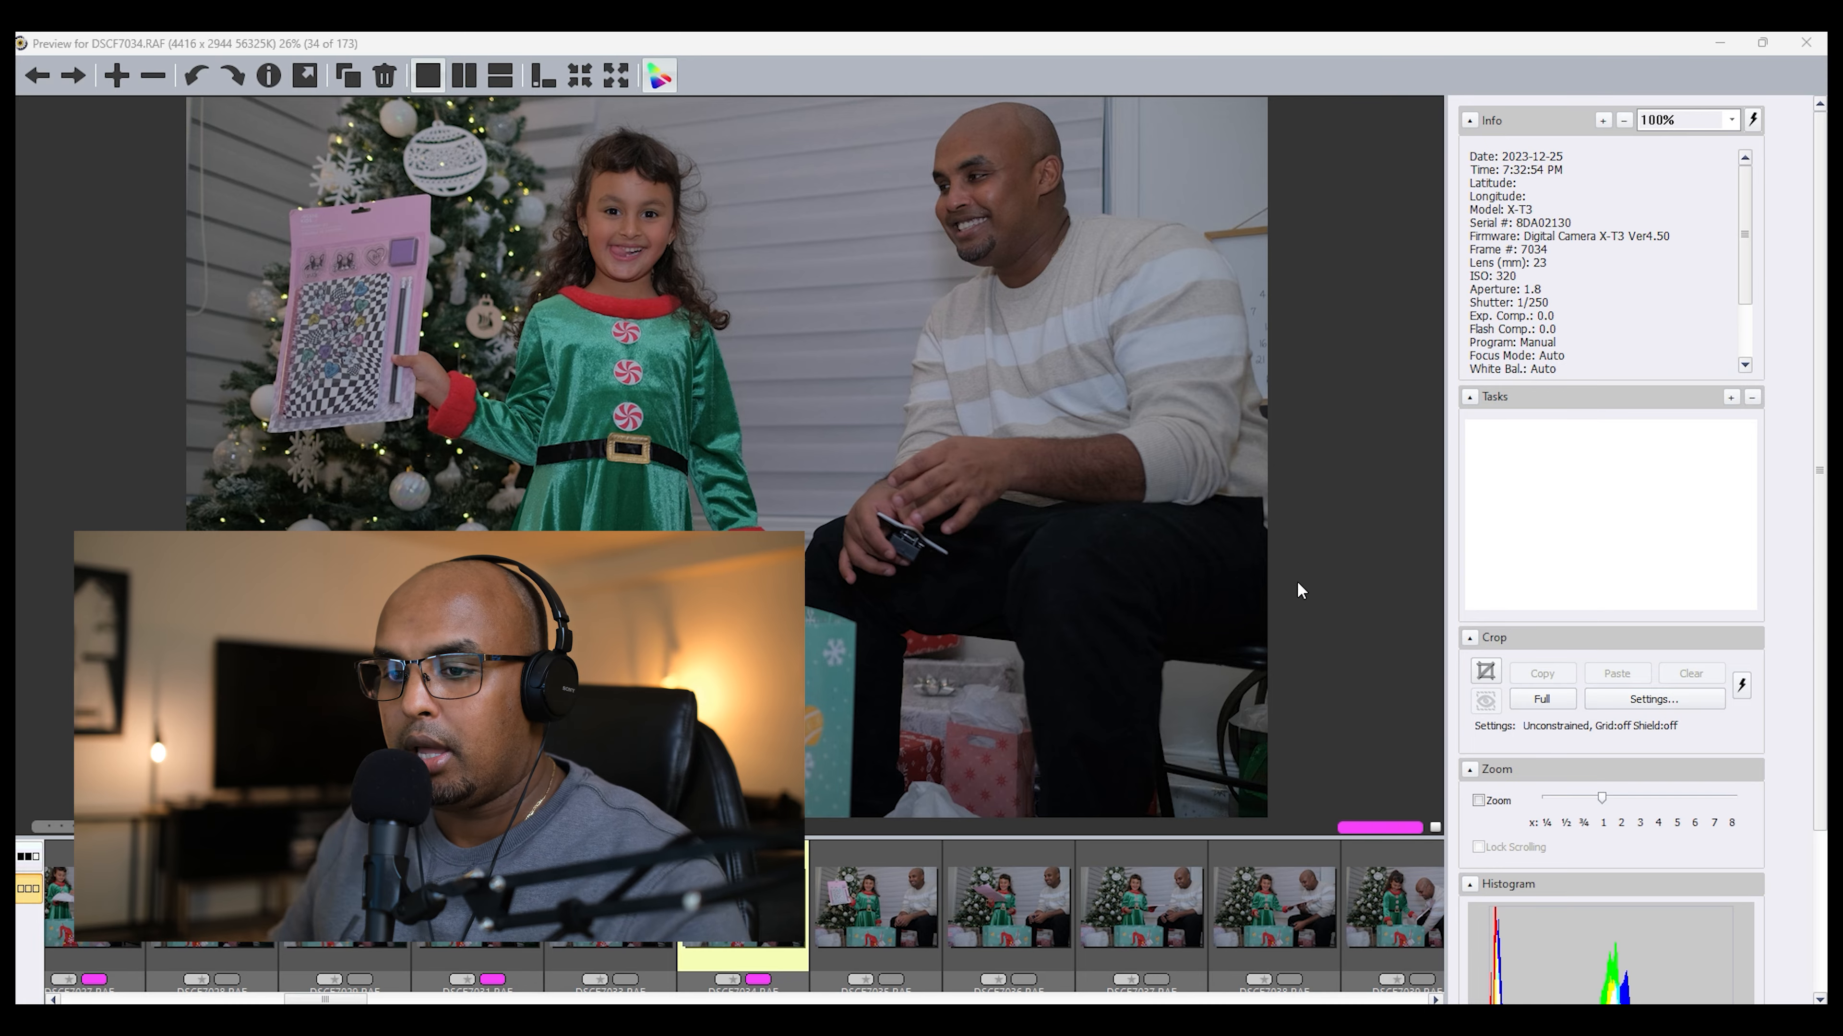
{"action": "key", "text": "Escape"}
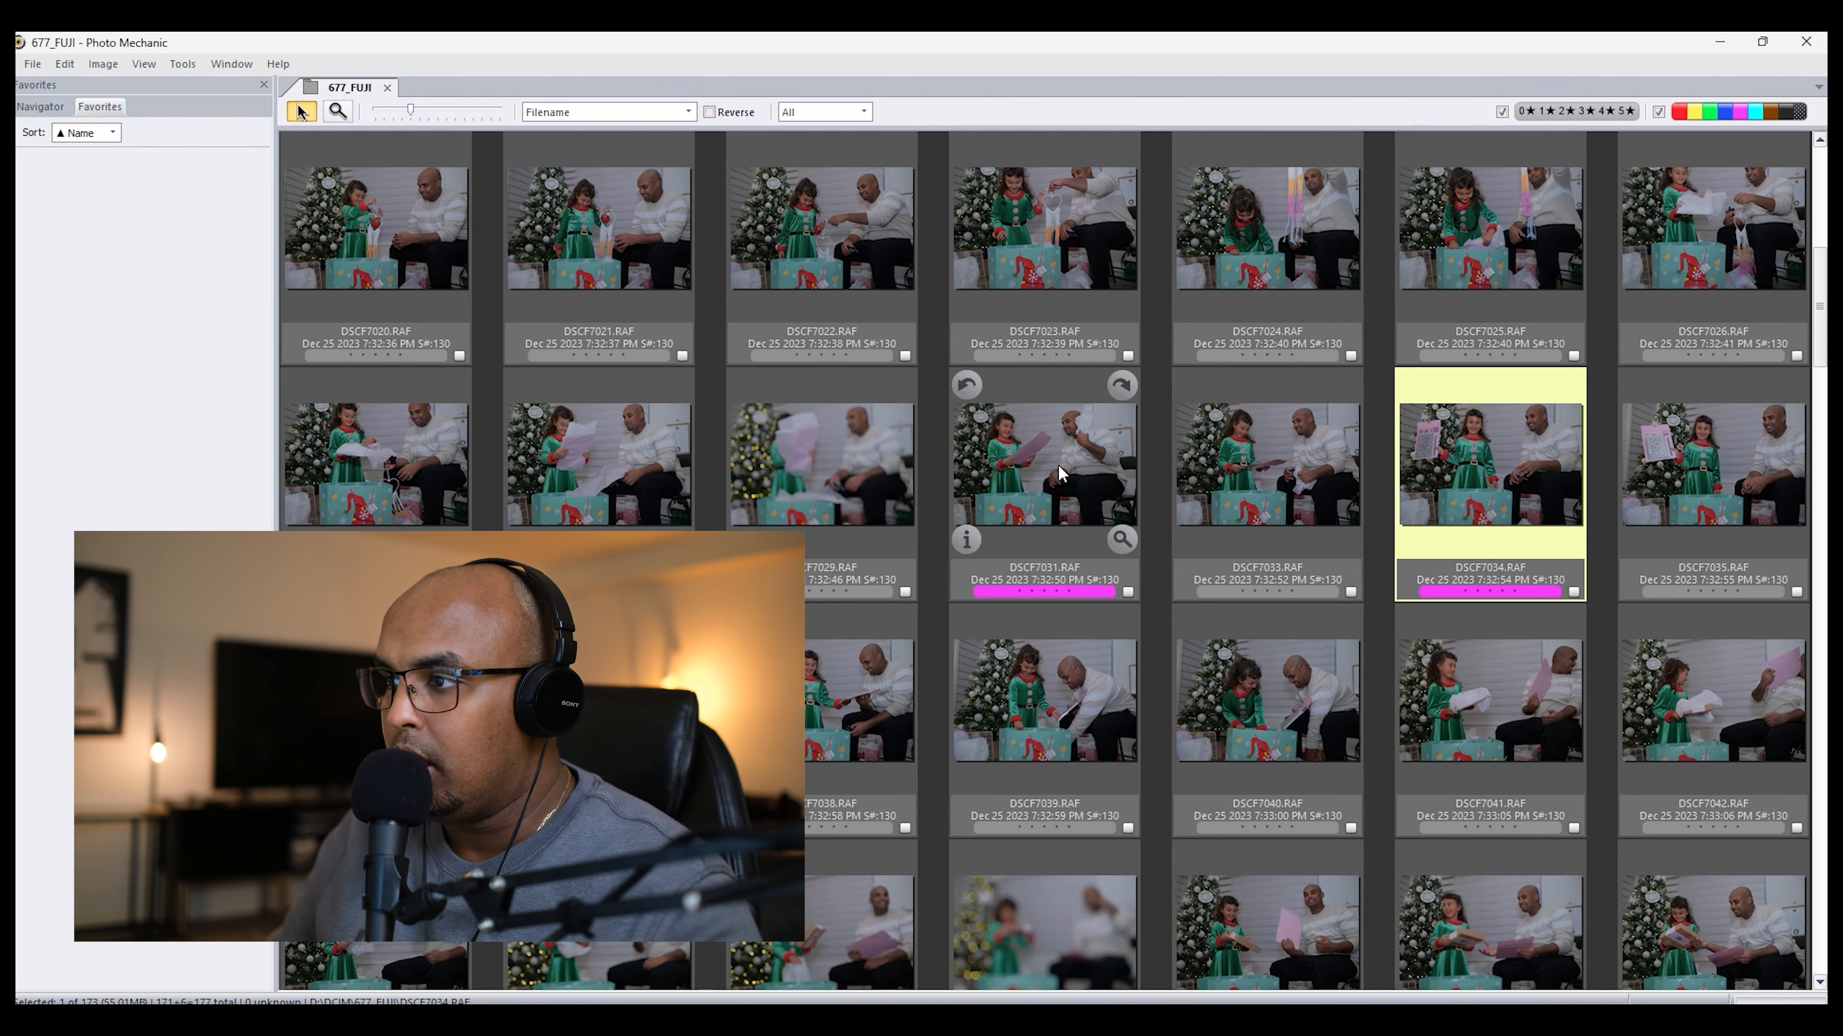
{"action": "right_click", "coordinate": [1458, 441]}
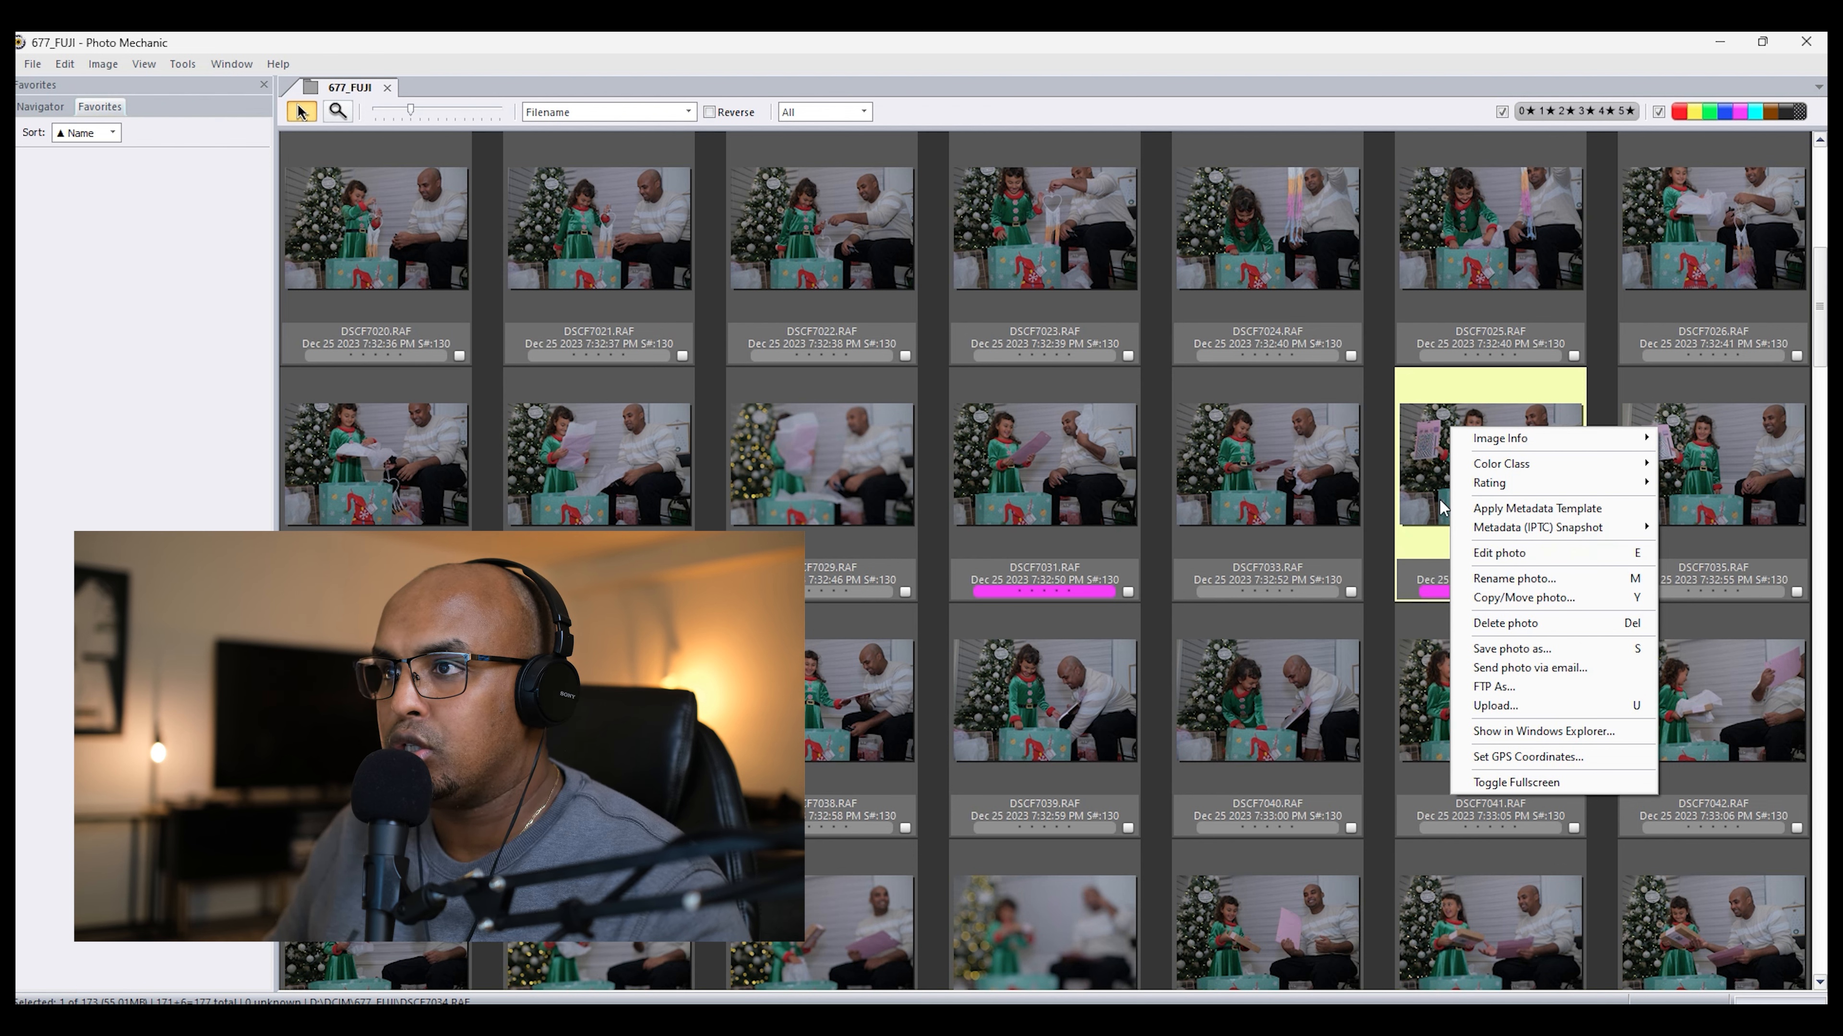
{"action": "left_click", "coordinate": [688, 114]}
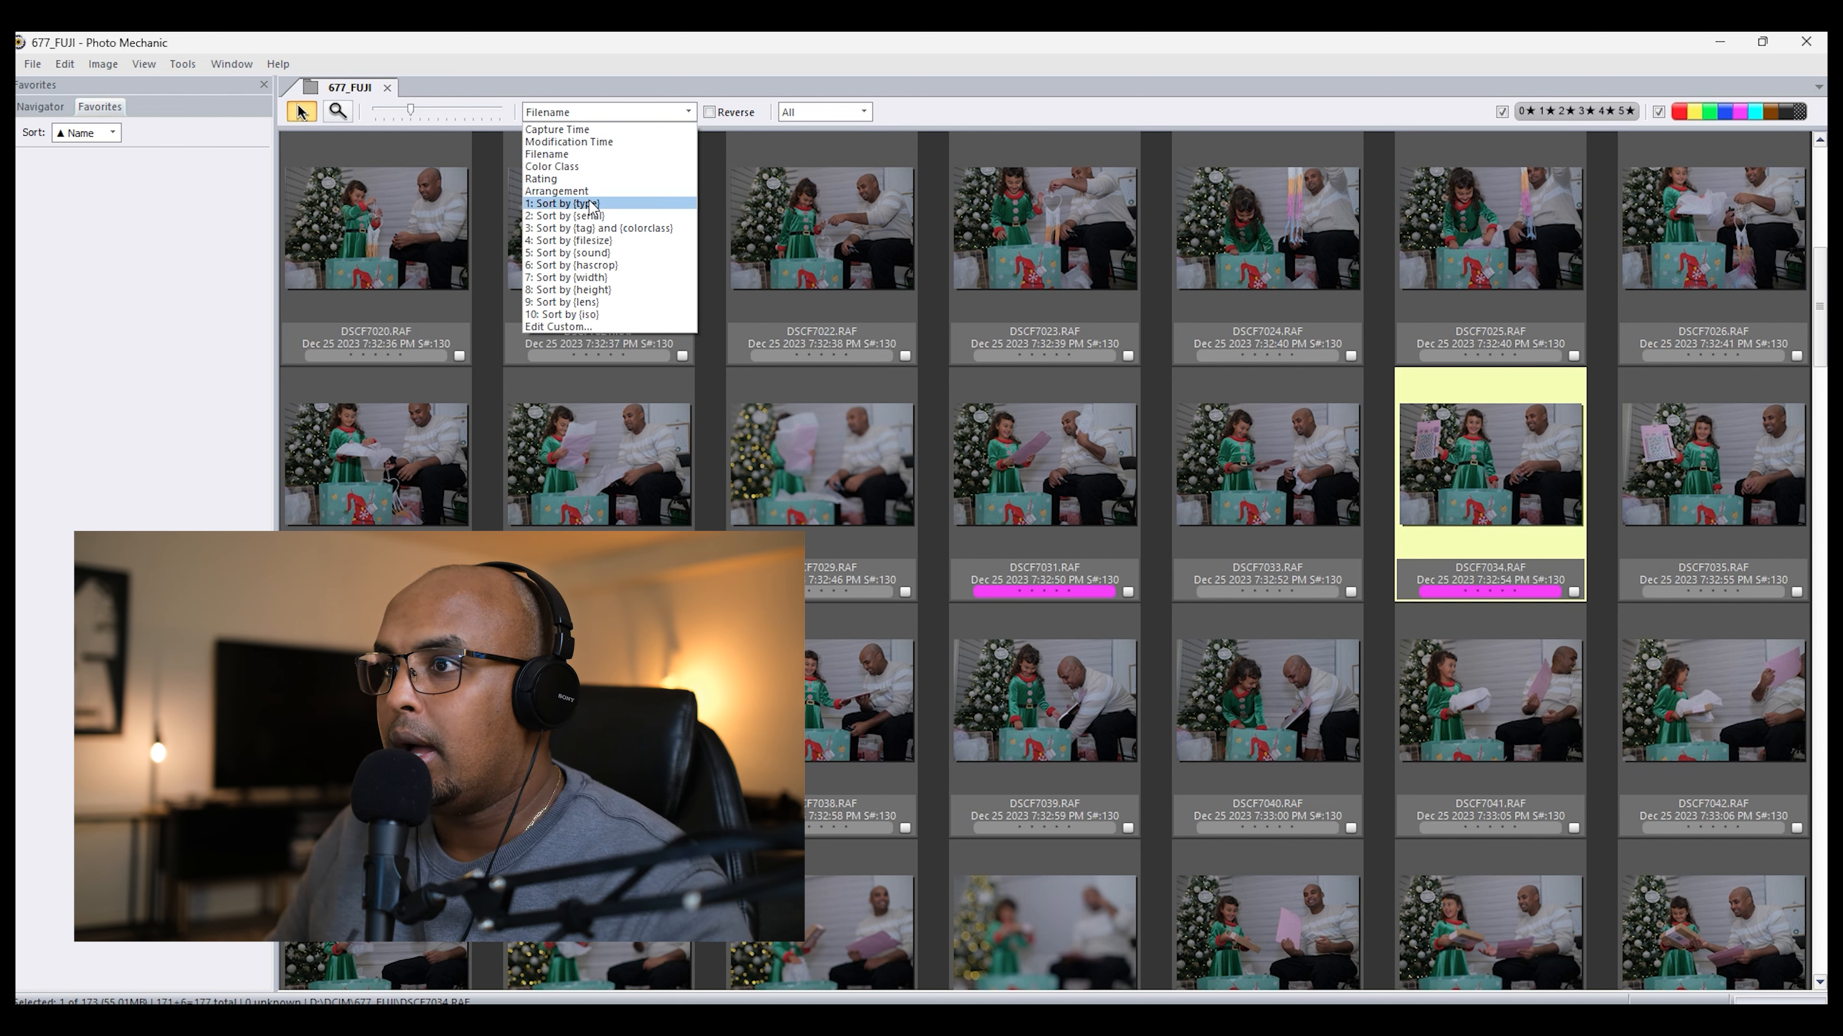
{"action": "left_click", "coordinate": [863, 112]}
{"action": "left_click", "coordinate": [864, 112]}
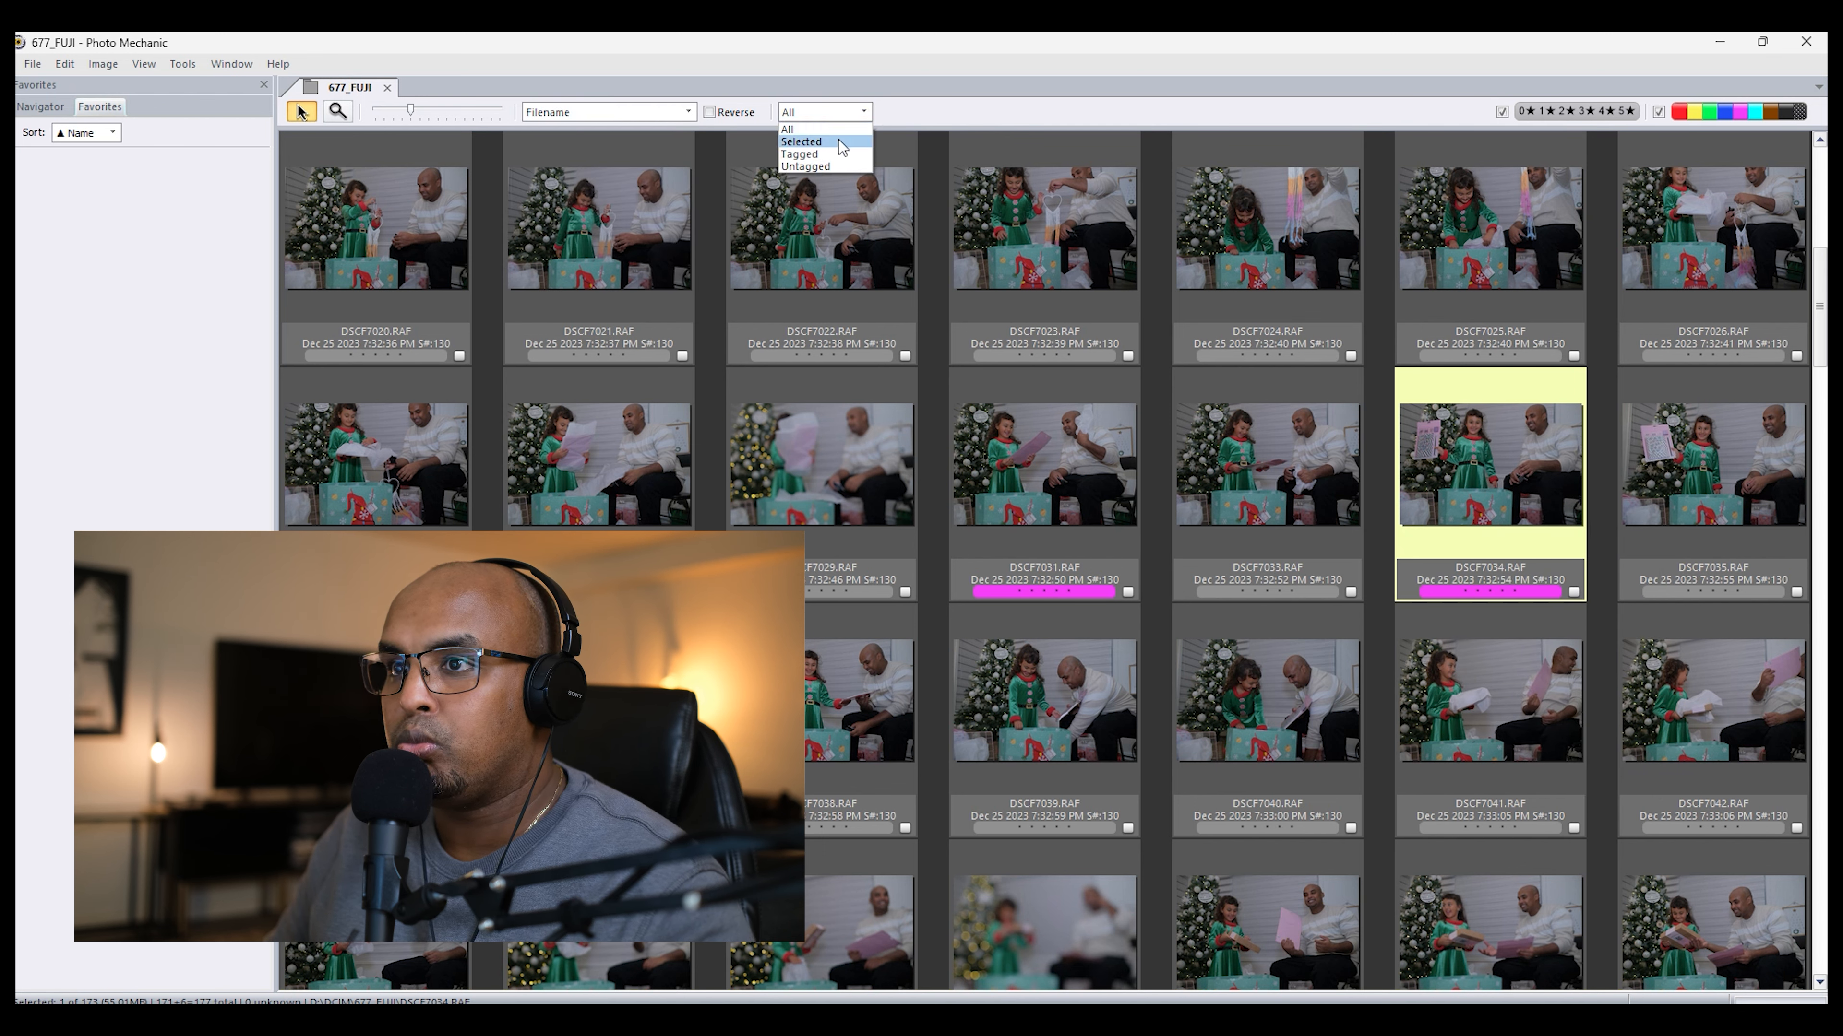
Step: Sort the 677_FUJI contact sheet by Color Class
{"action": "left_click", "coordinate": [689, 117]}
{"action": "left_click", "coordinate": [670, 120]}
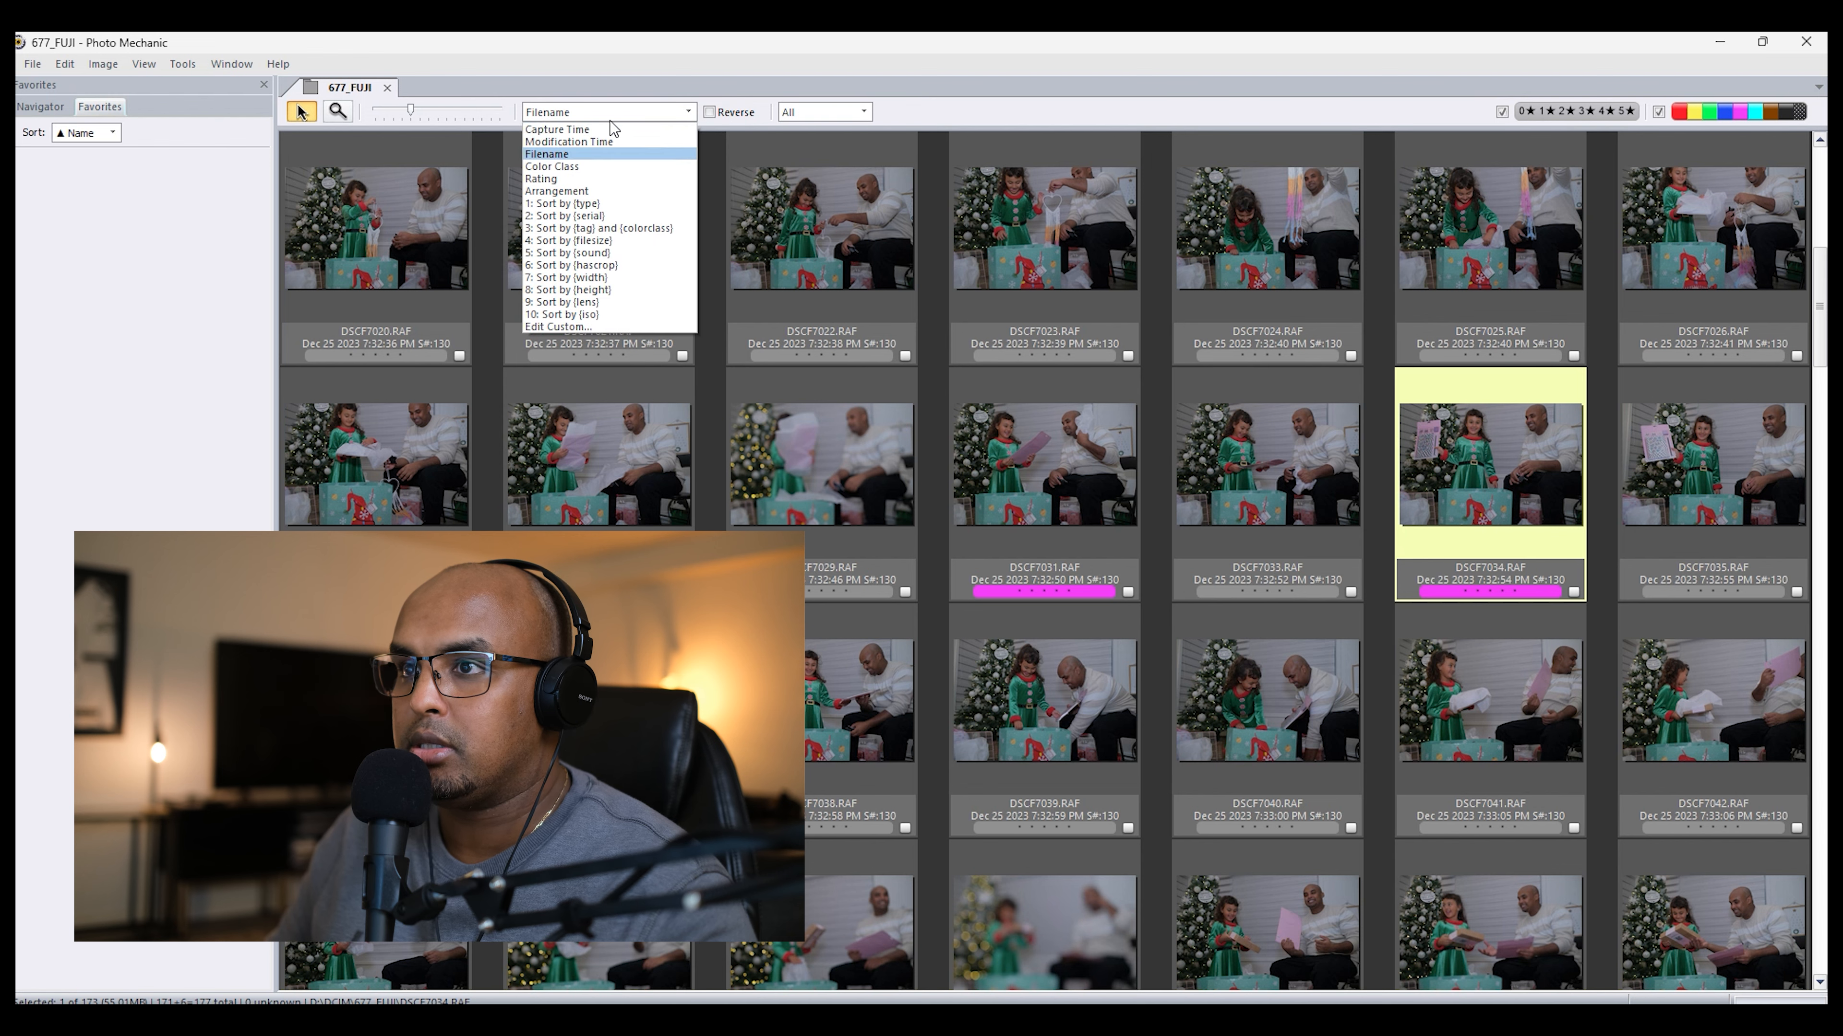
{"action": "left_click", "coordinate": [613, 180]}
{"action": "left_click", "coordinate": [613, 118]}
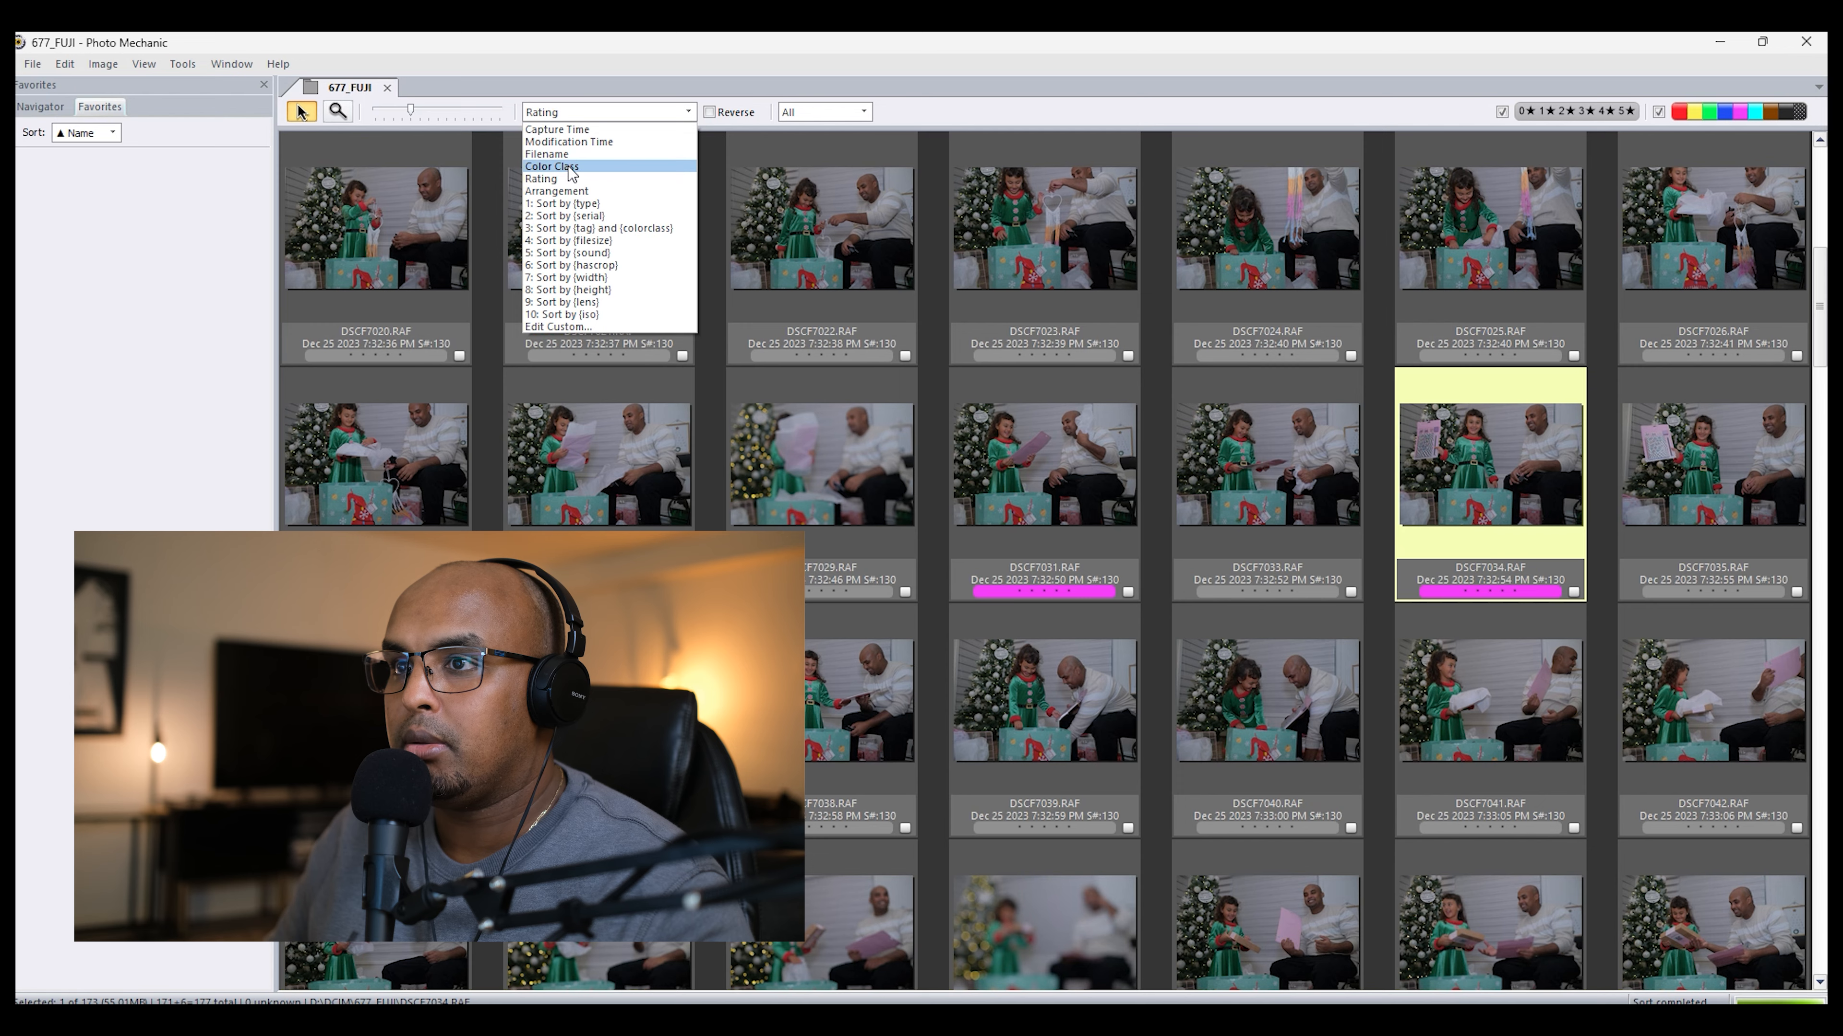
{"action": "left_click", "coordinate": [571, 167]}
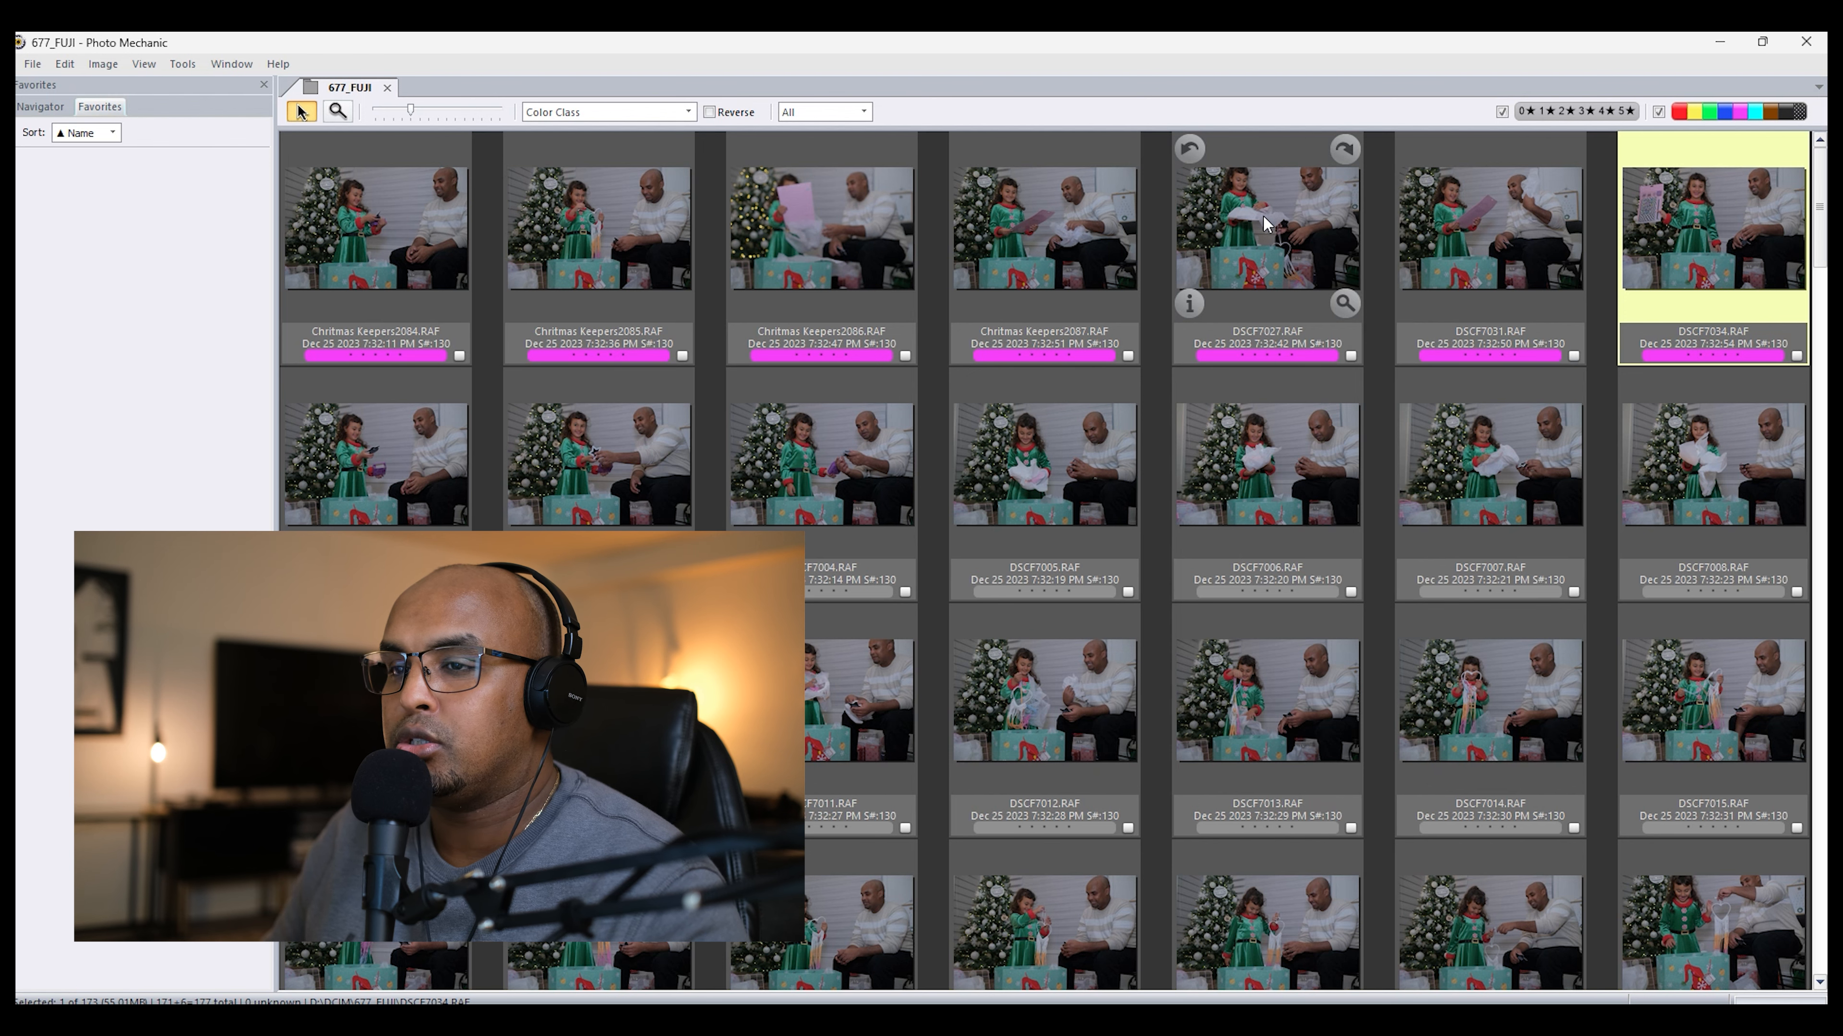
Step: Select Chritmas Keepers2087.RAF and DSCF7027.RAF and rename them with the string Christmas Keepers{seqn}, with sequence numbering on
{"action": "left_click", "coordinate": [1279, 219]}
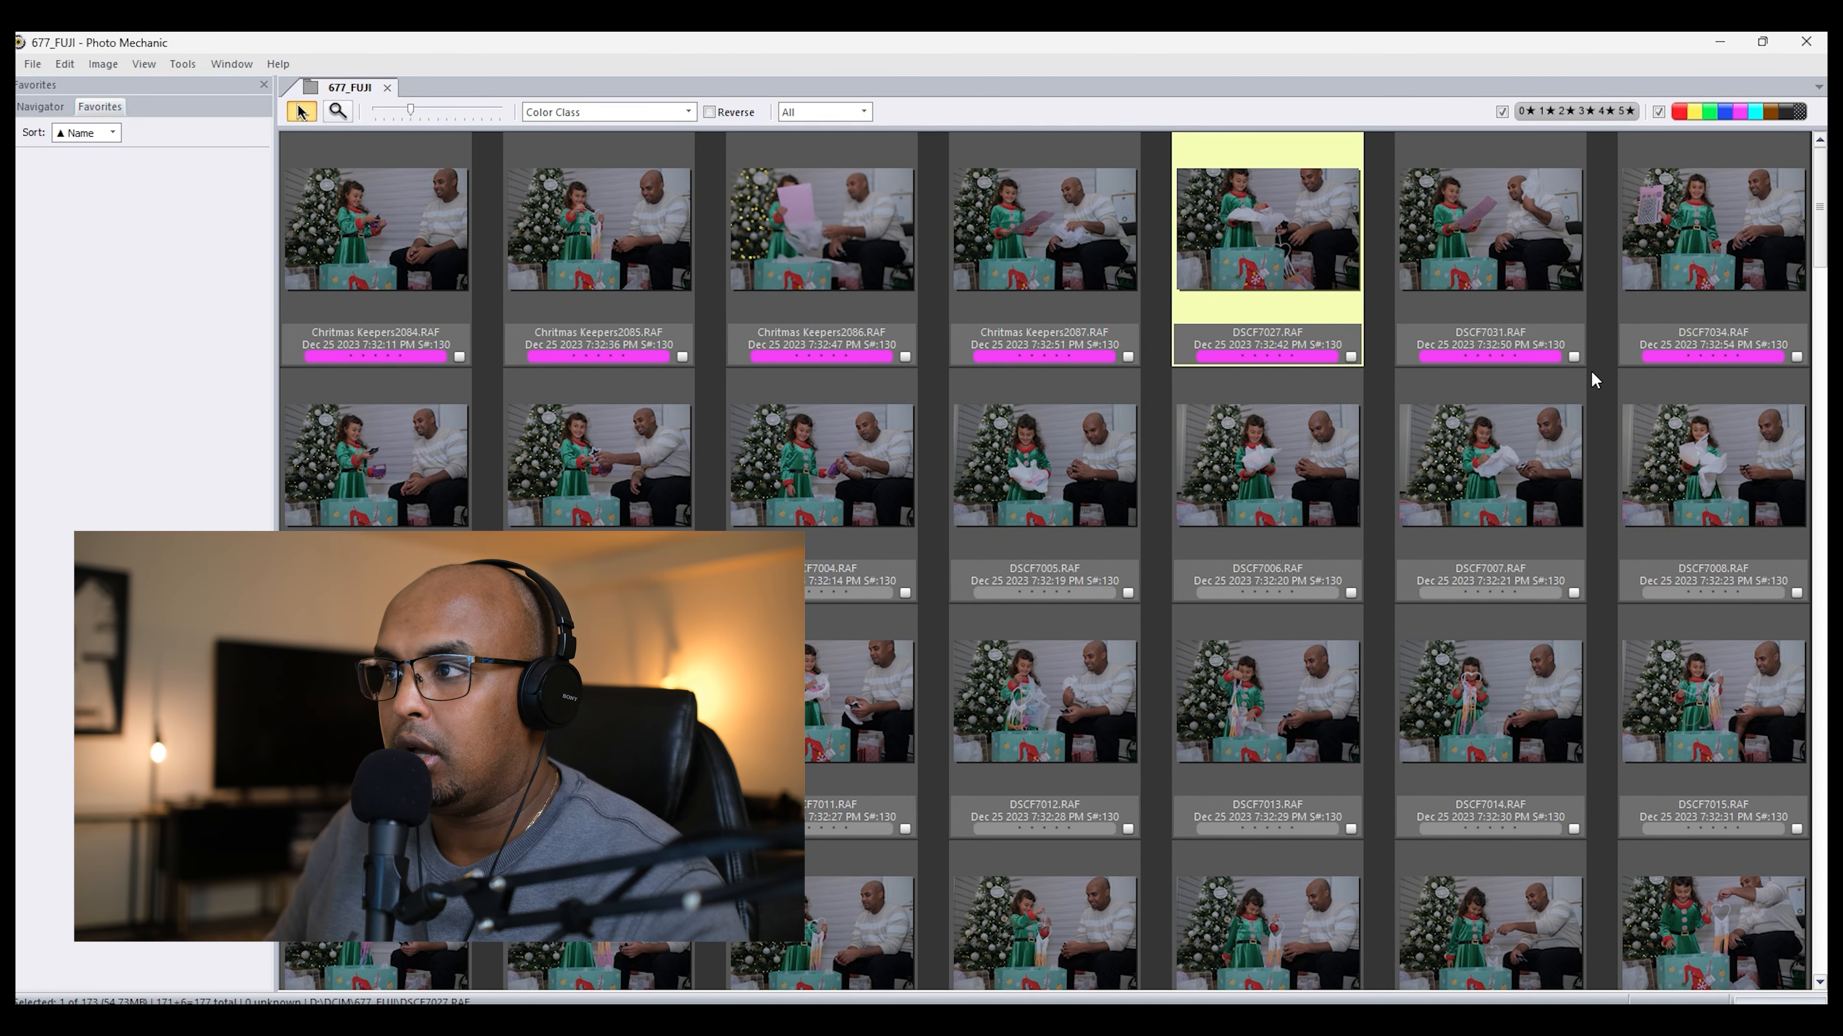
{"action": "left_click", "coordinate": [1685, 271], "text": "shift"}
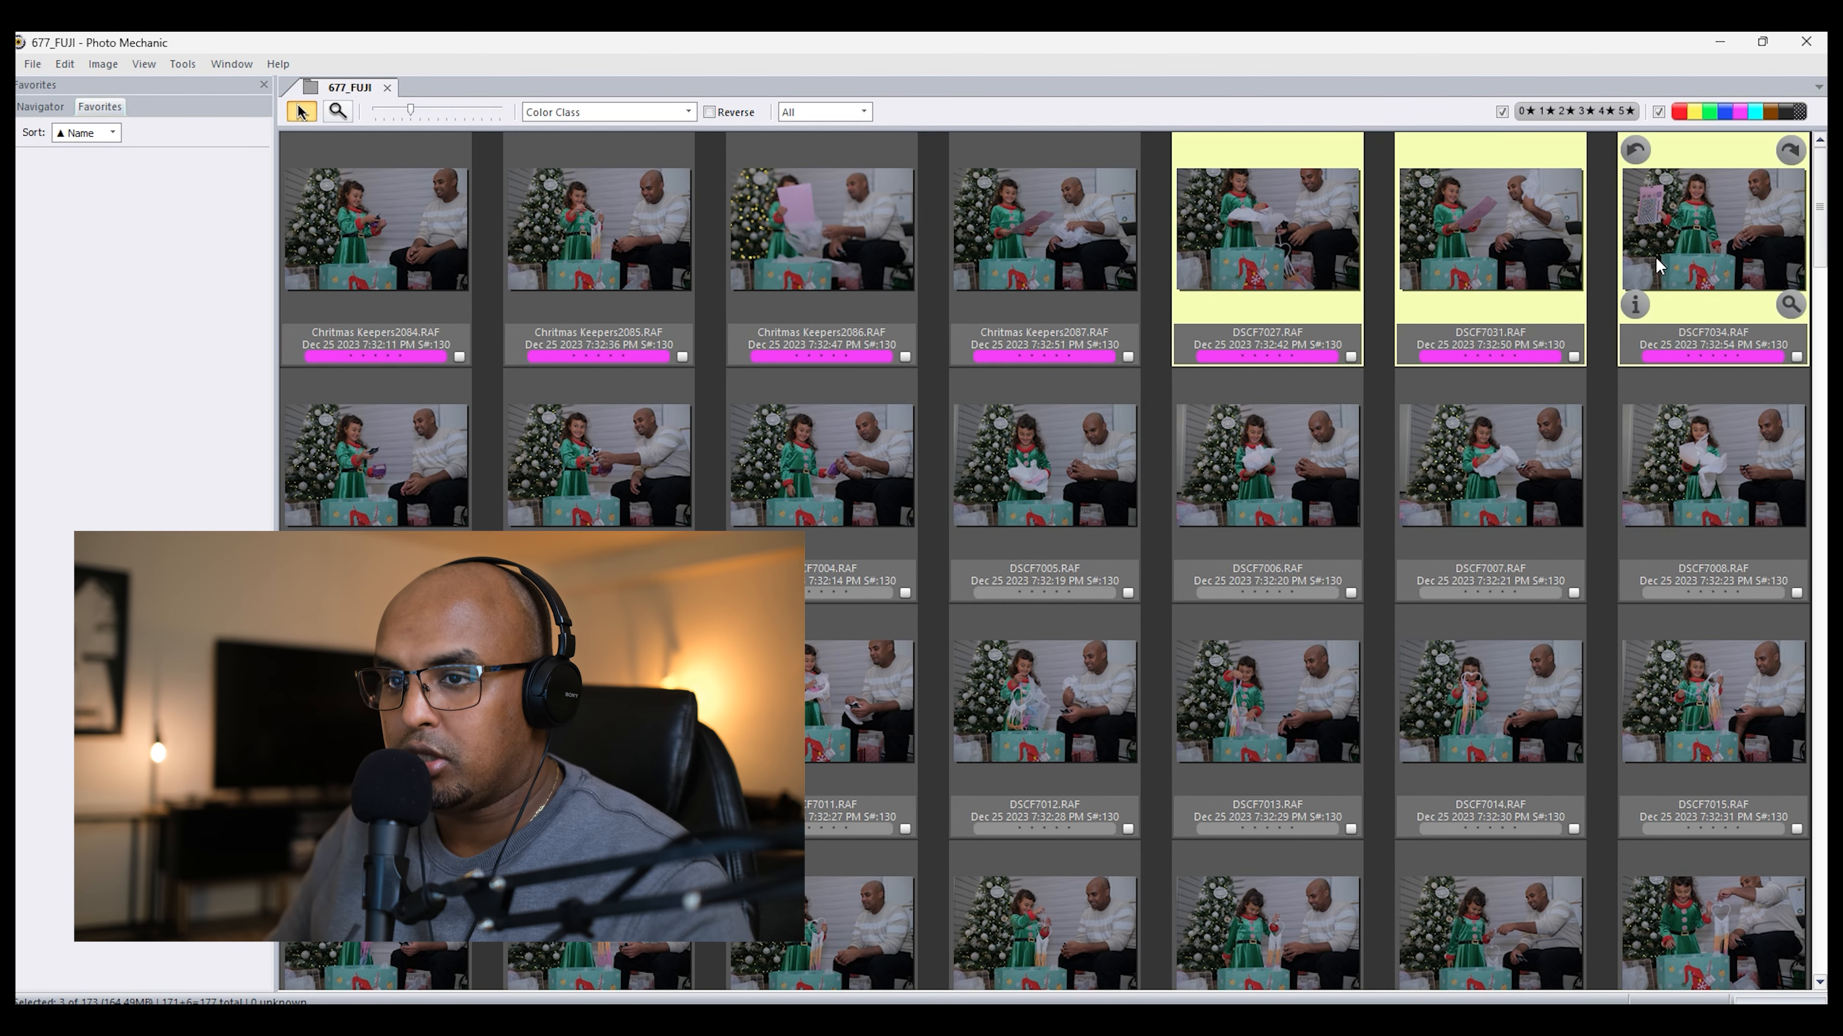
{"action": "left_click", "coordinate": [1099, 231], "text": "shift"}
{"action": "right_click", "coordinate": [1097, 228]}
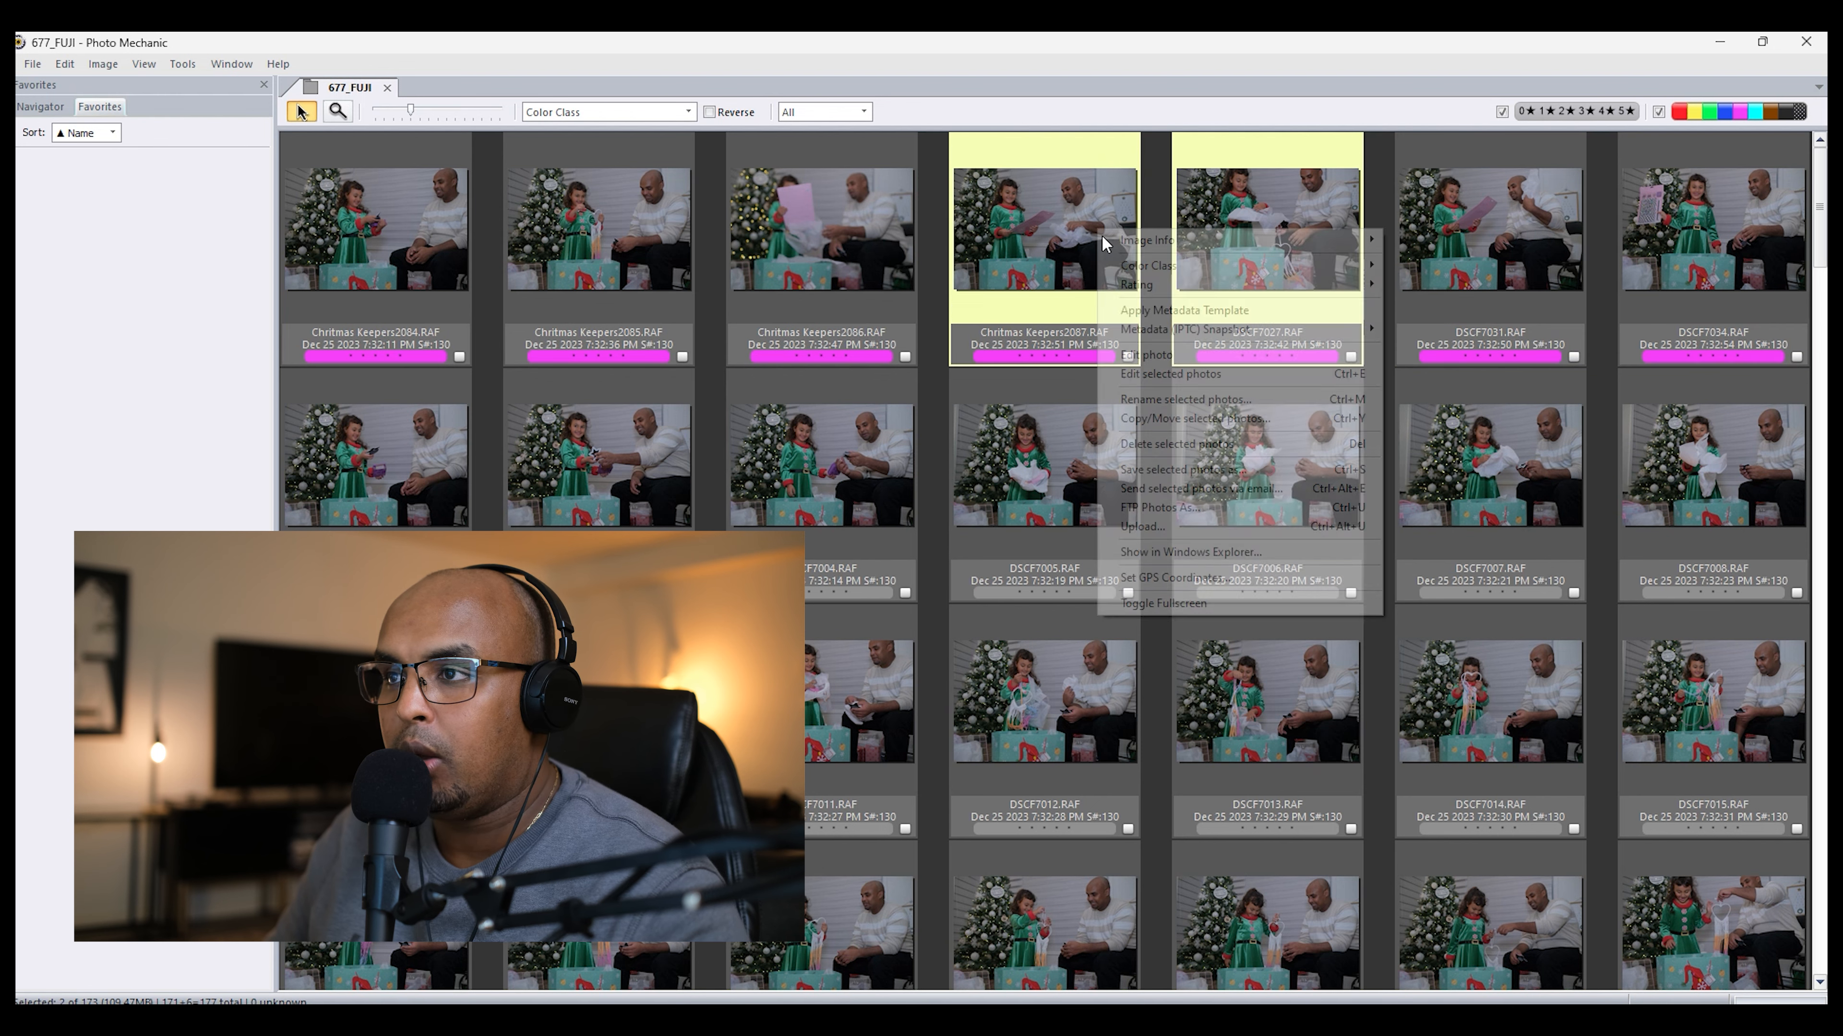
{"action": "left_click", "coordinate": [1156, 401]}
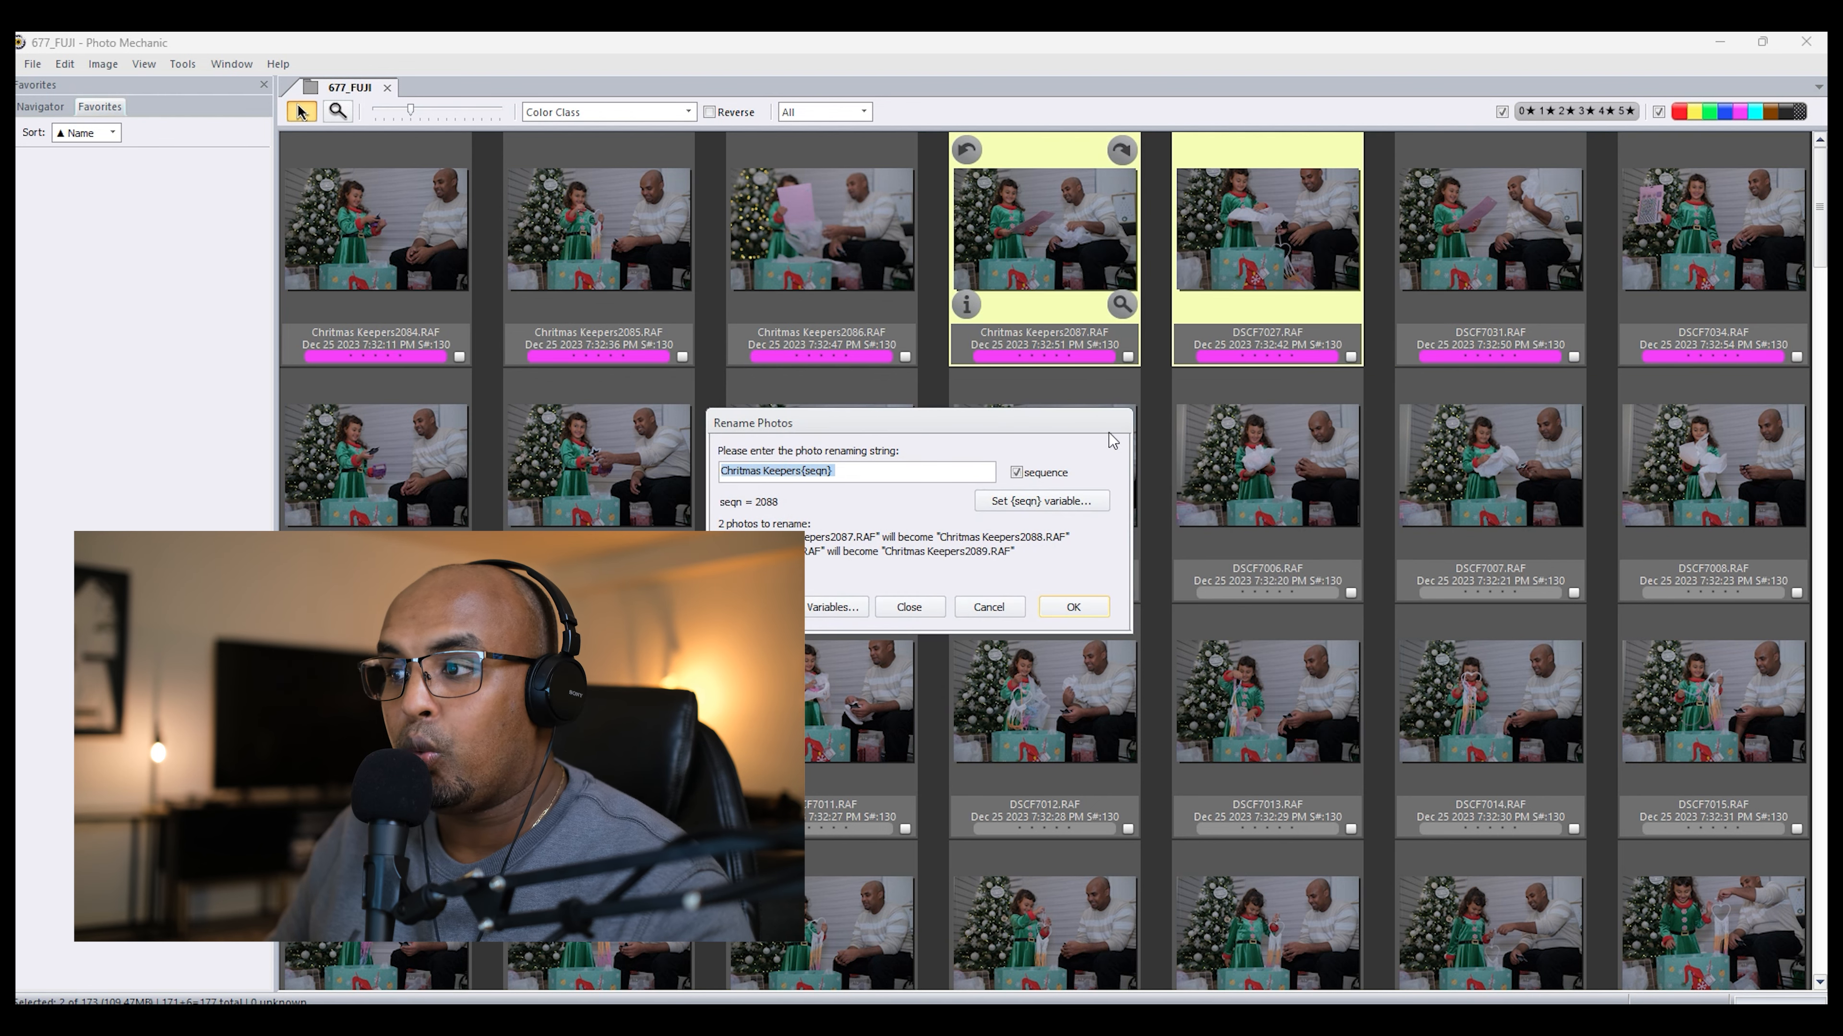
{"action": "type", "text": "Chri"}
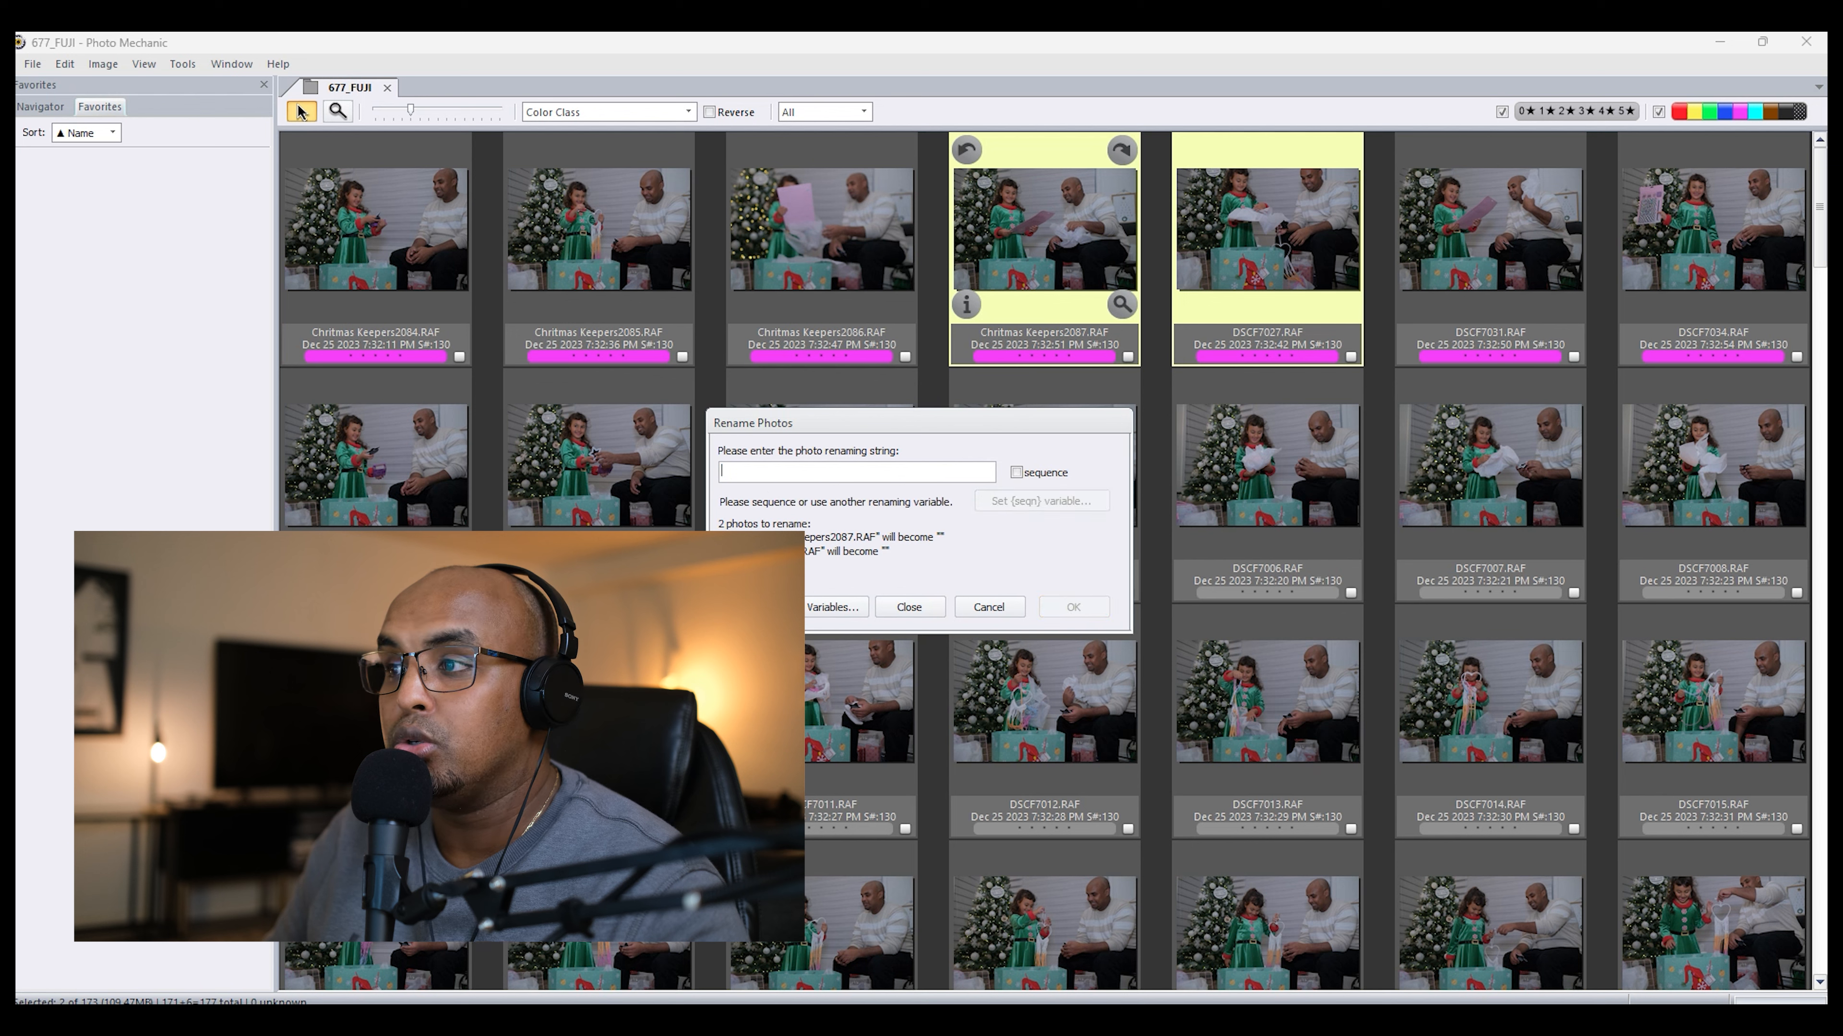
{"action": "type", "text": "stmas "}
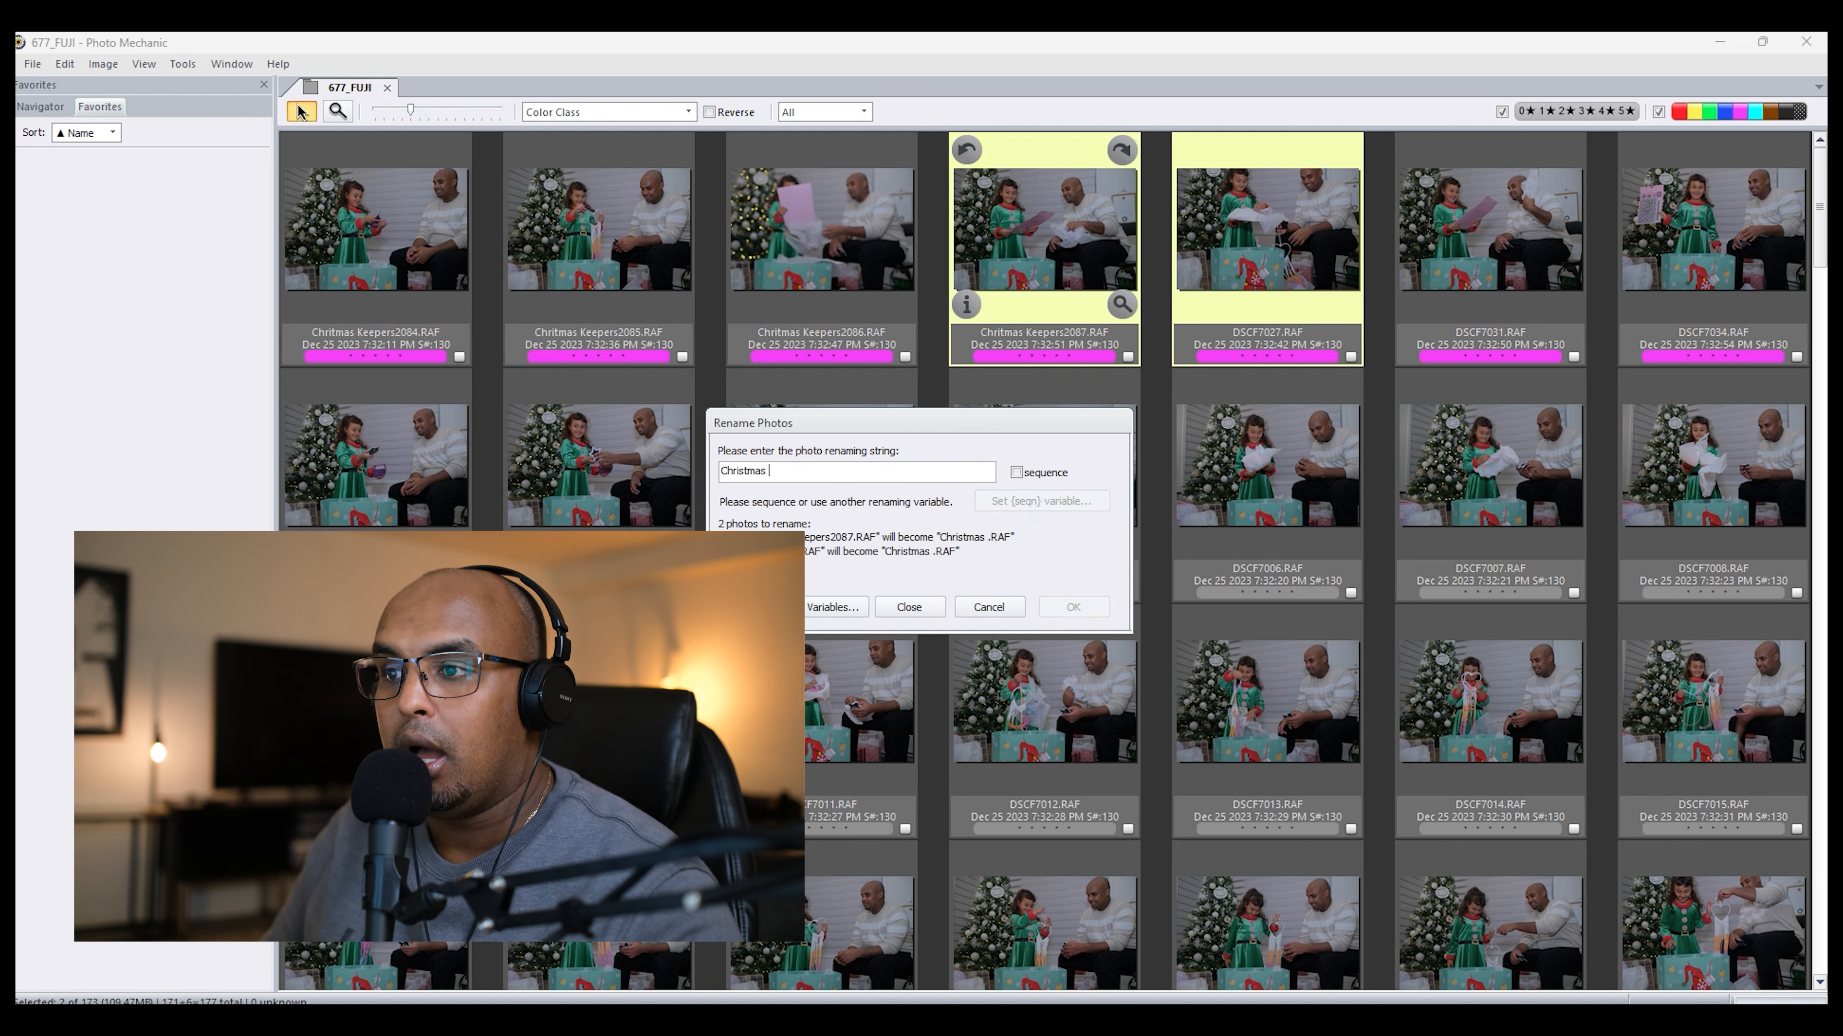
{"action": "type", "text": "Keepers"}
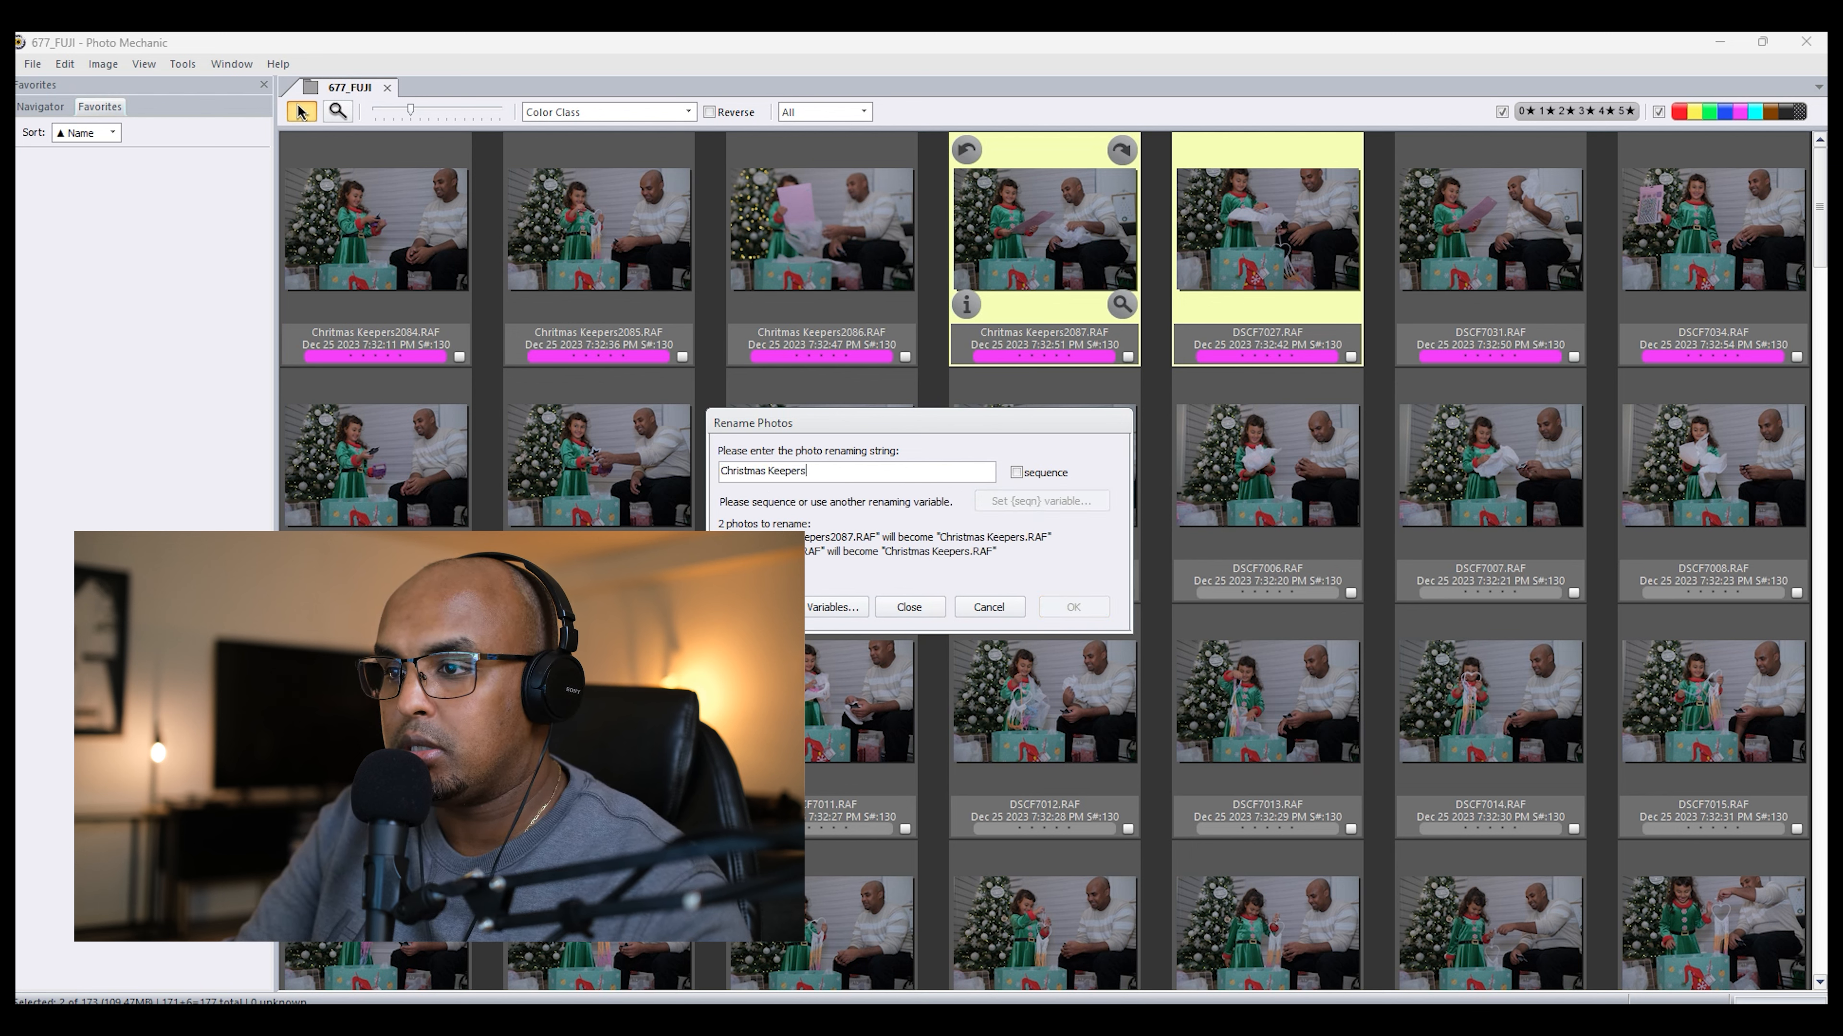
{"action": "left_click", "coordinate": [1016, 473]}
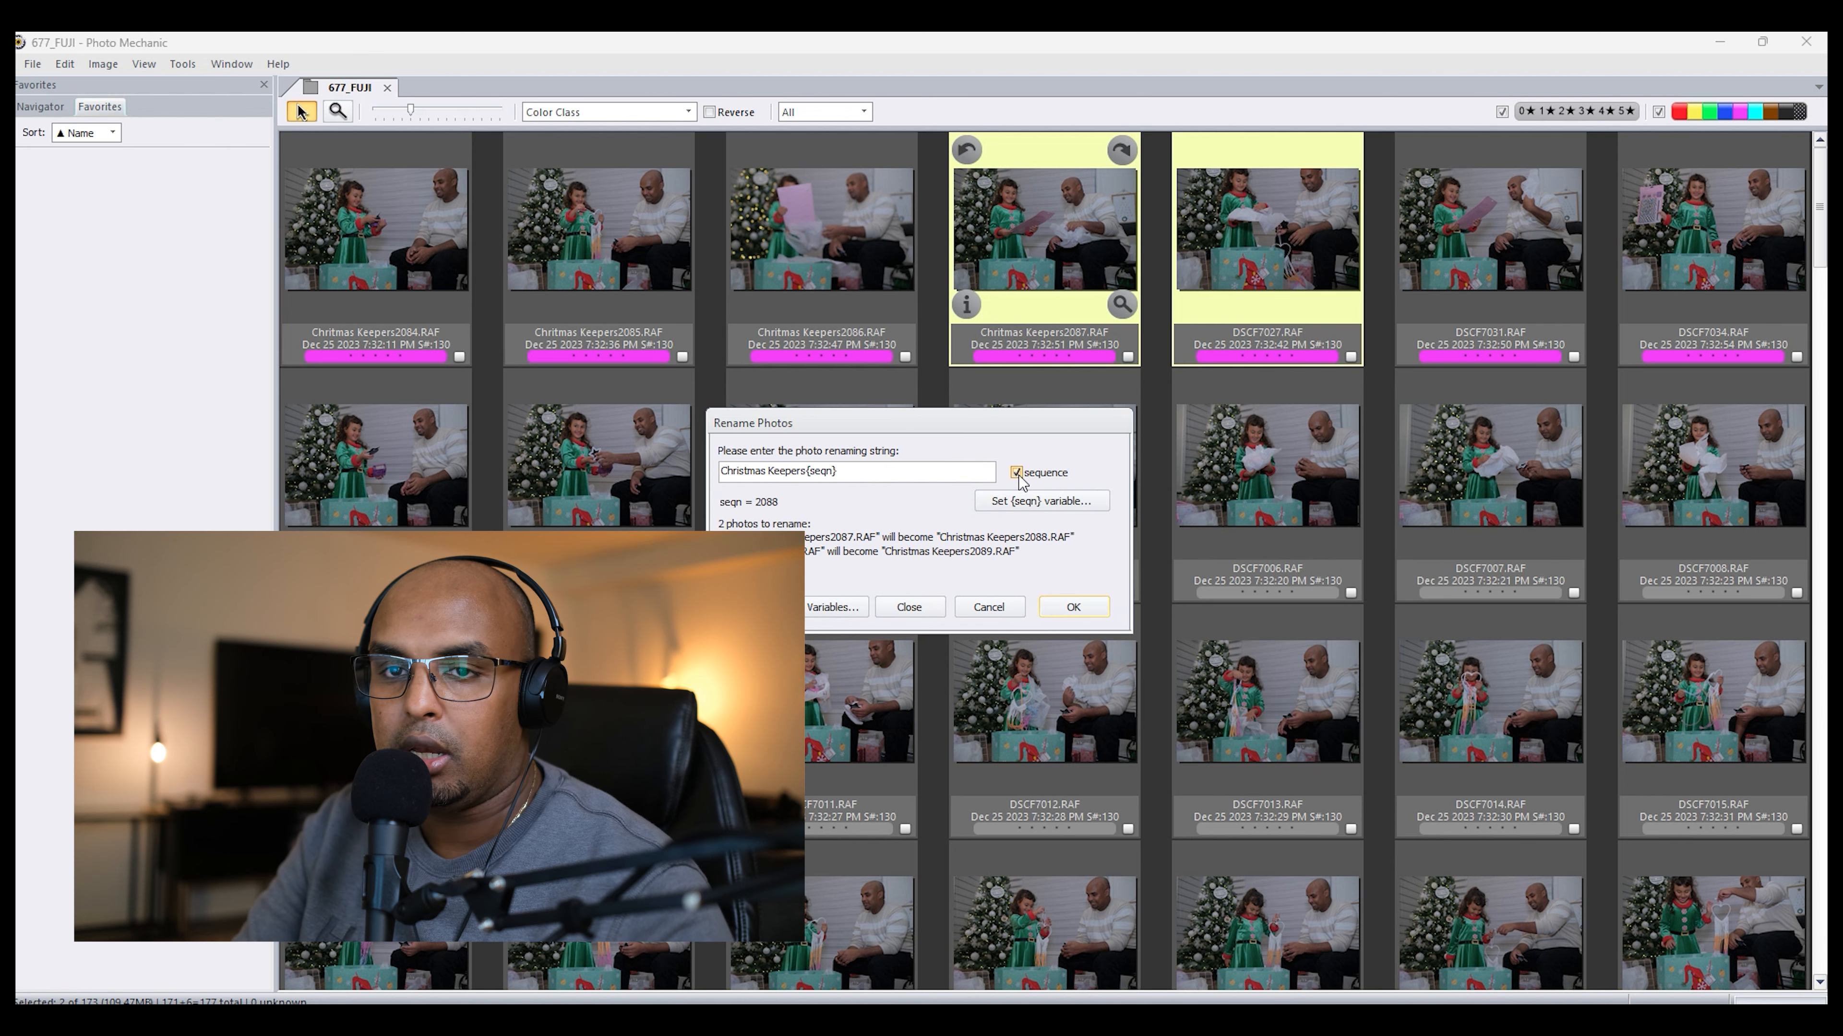
{"action": "left_click", "coordinate": [1062, 612]}
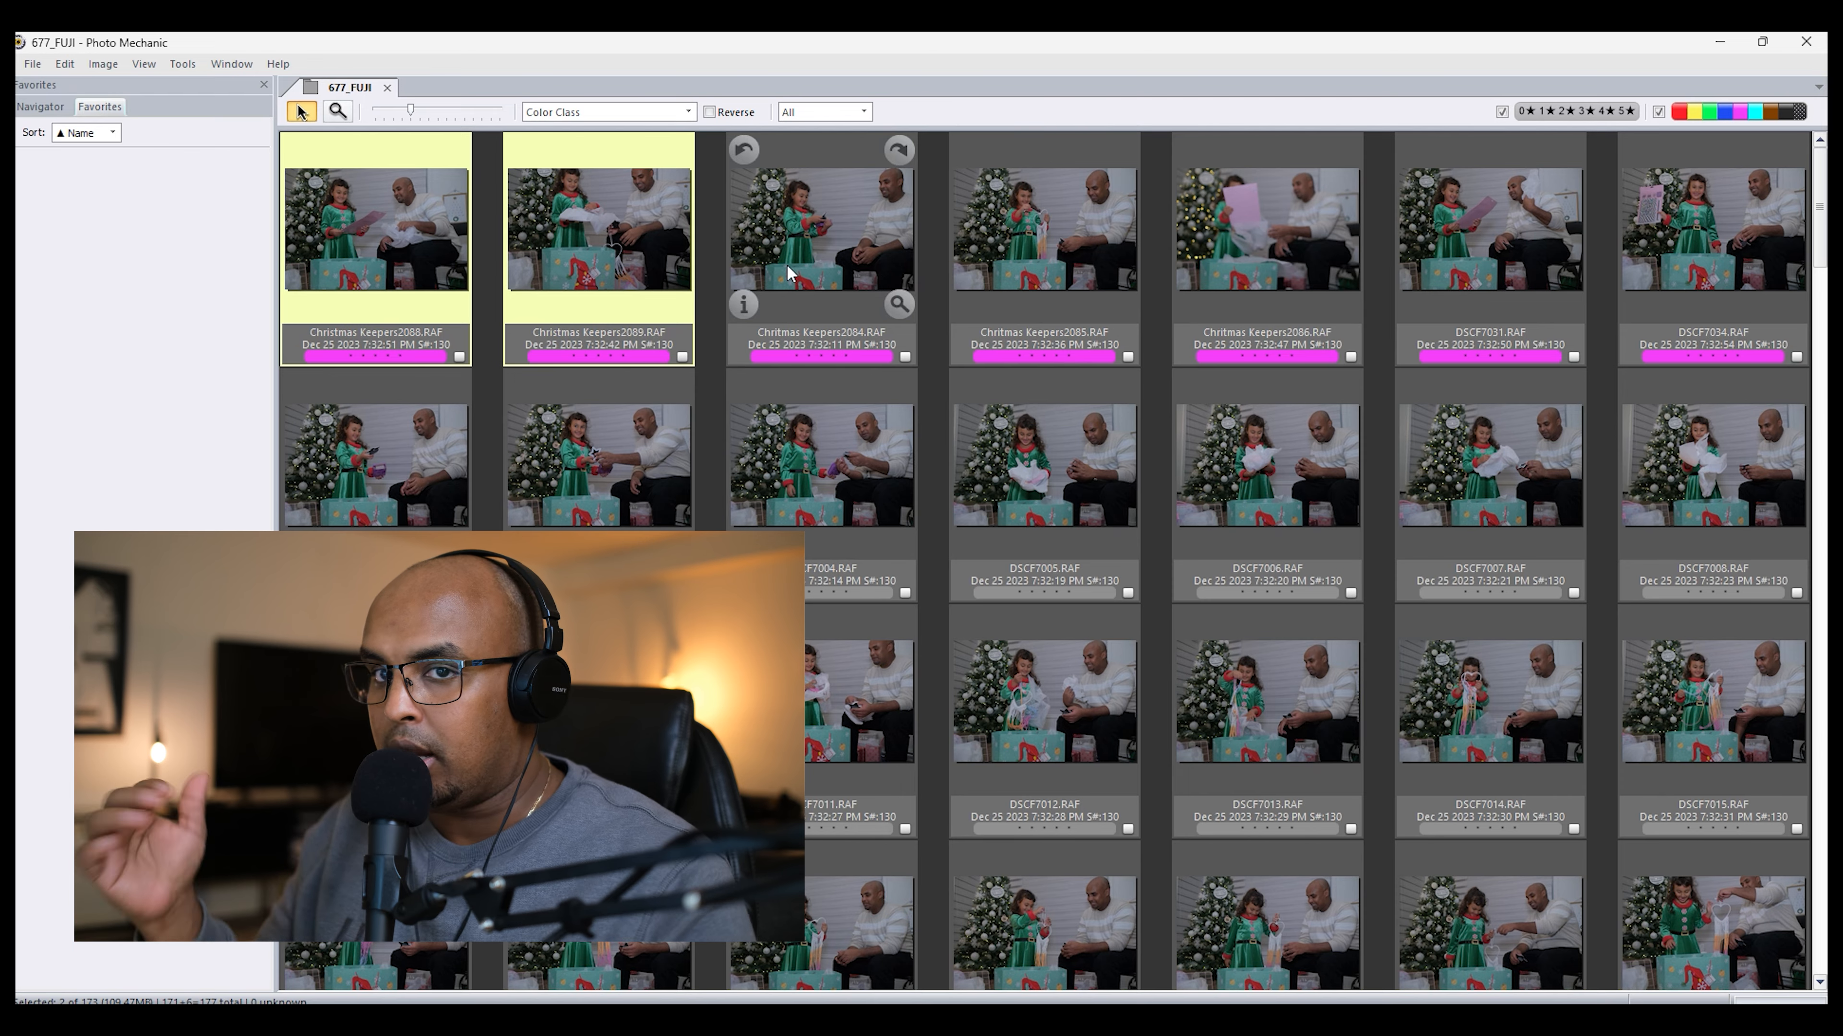
Step: View the renamed Christmas Keepers2089.RAF in the preview, return to the contact sheet and select Christmas Keepers2088.RAF
{"action": "double_click", "coordinate": [548, 244]}
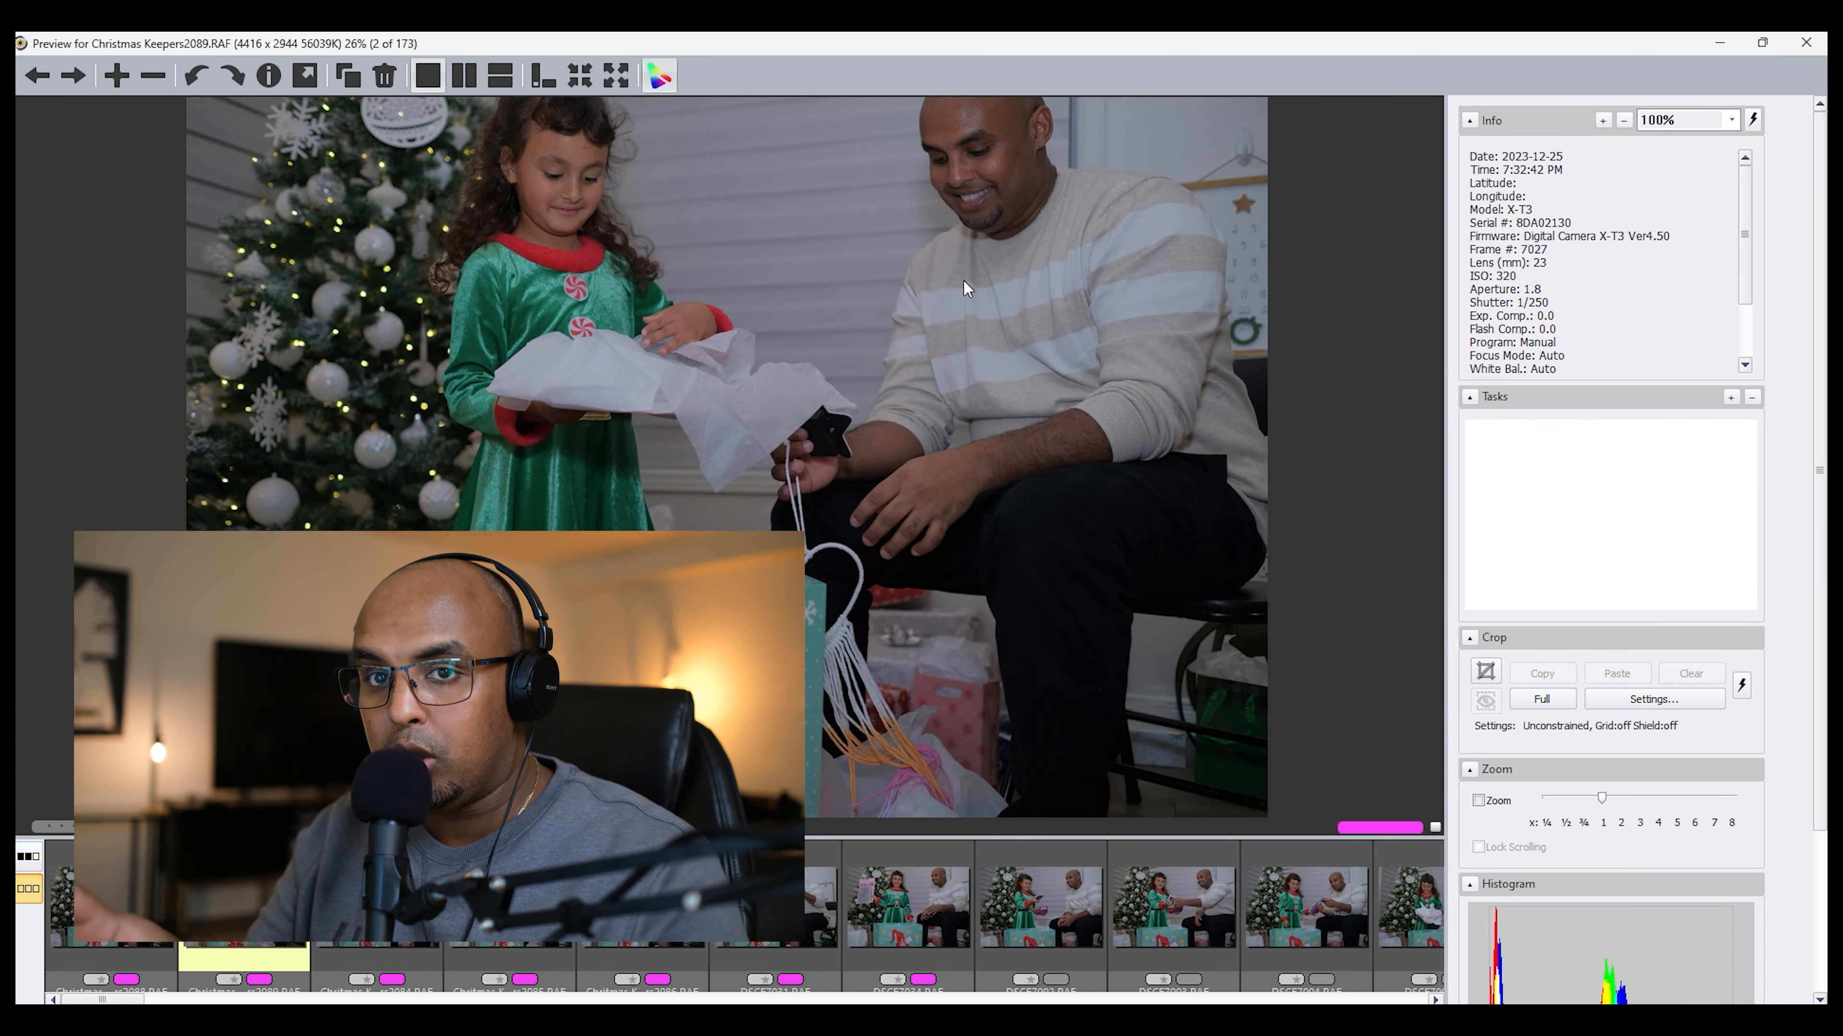
{"action": "key", "text": "Escape"}
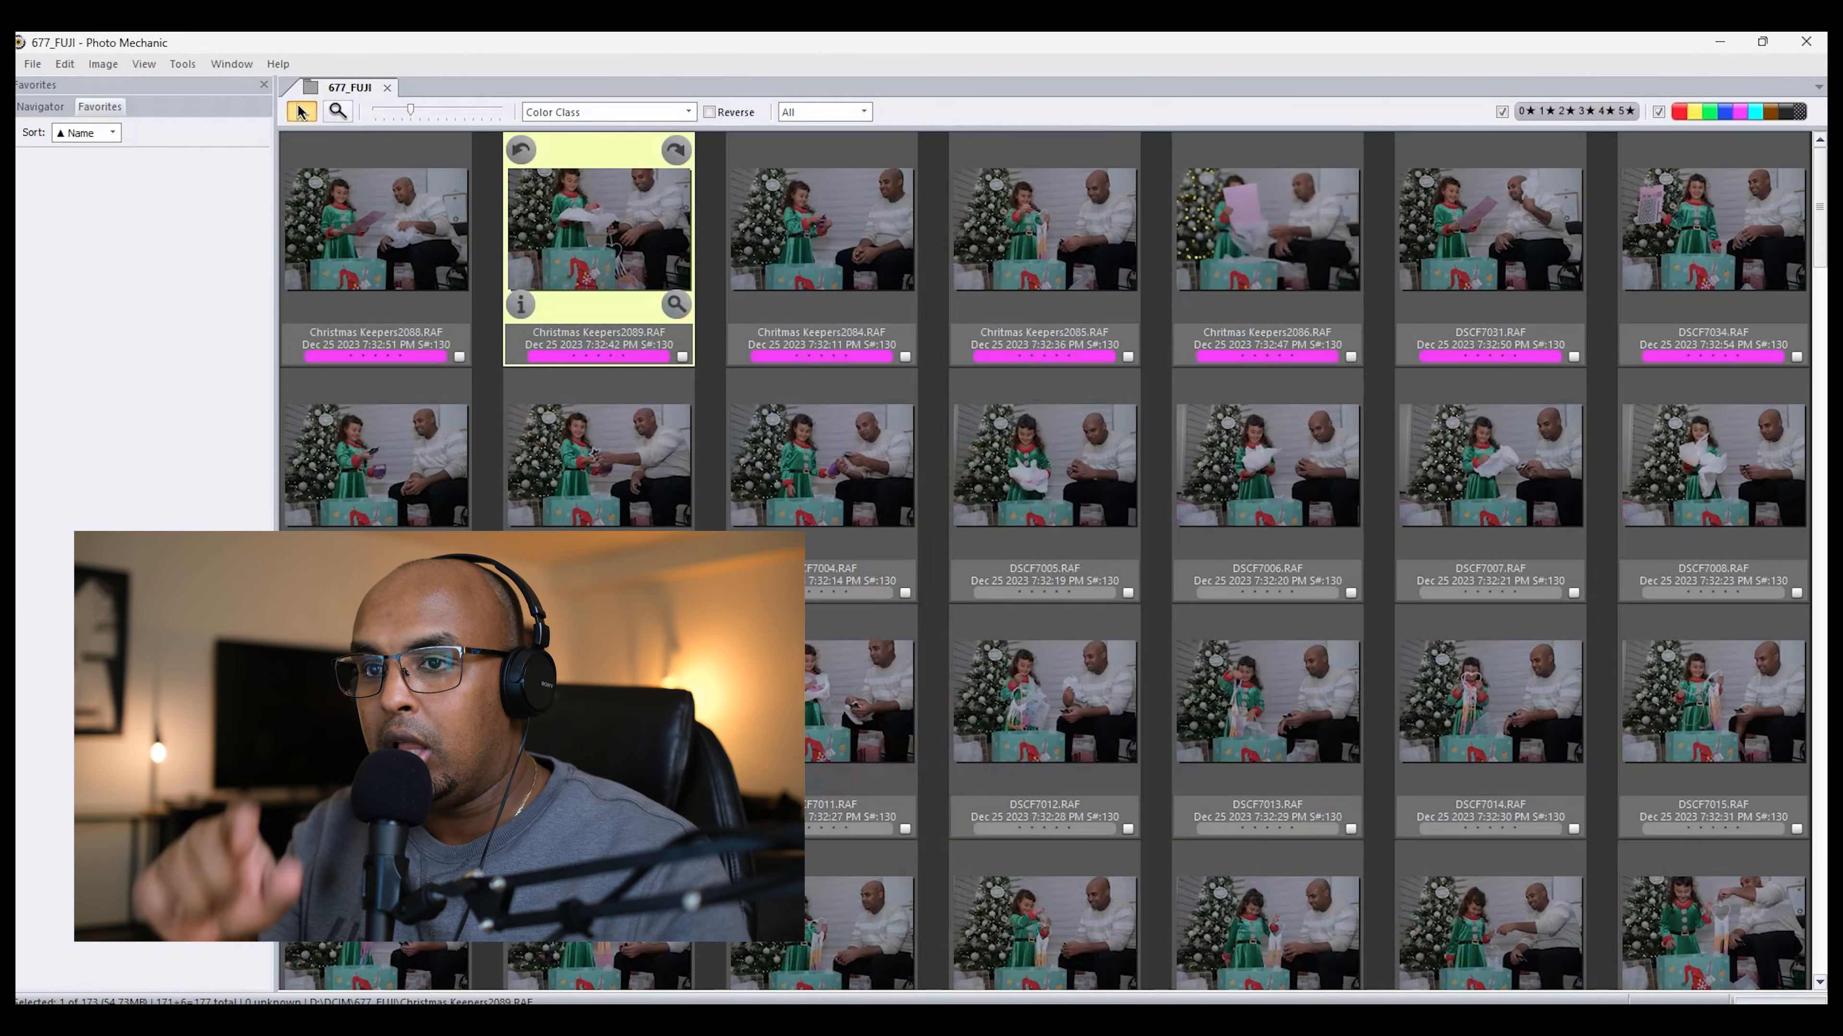
{"action": "left_click", "coordinate": [411, 282]}
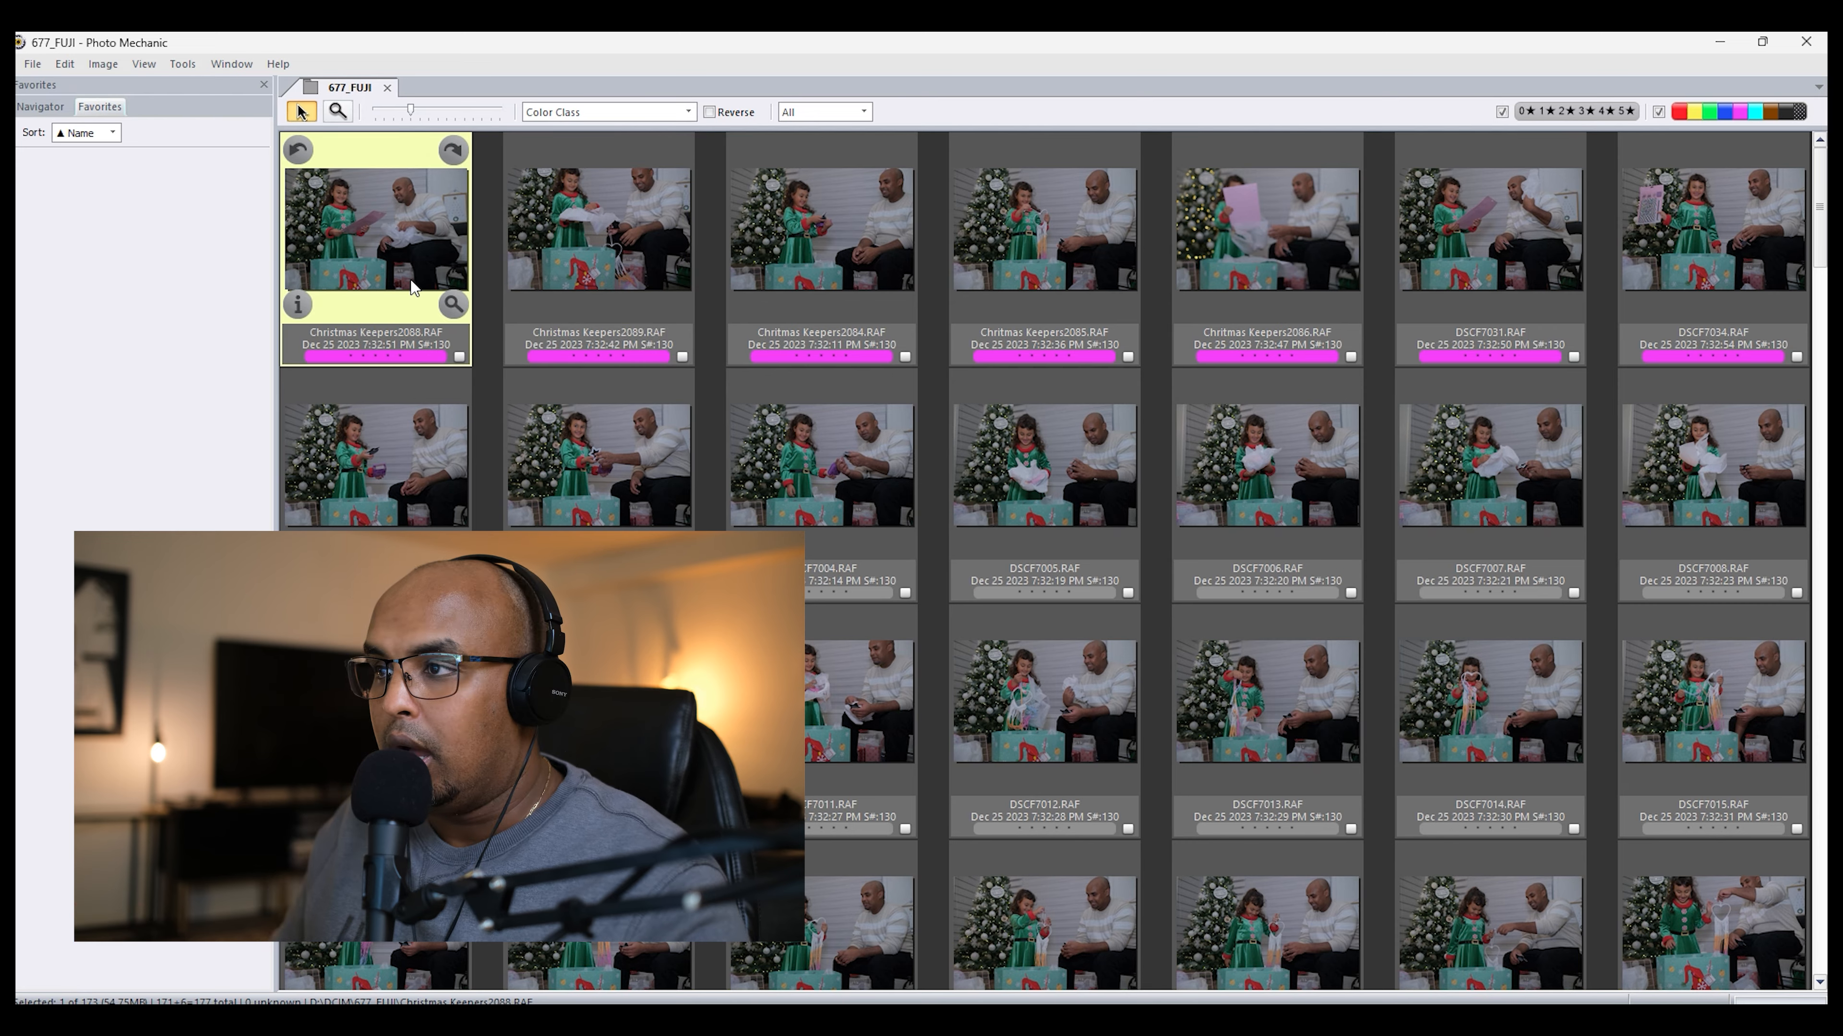
Step: View Christmas Keepers2088.RAF in the preview, close it and quit Photo Mechanic
{"action": "double_click", "coordinate": [414, 283]}
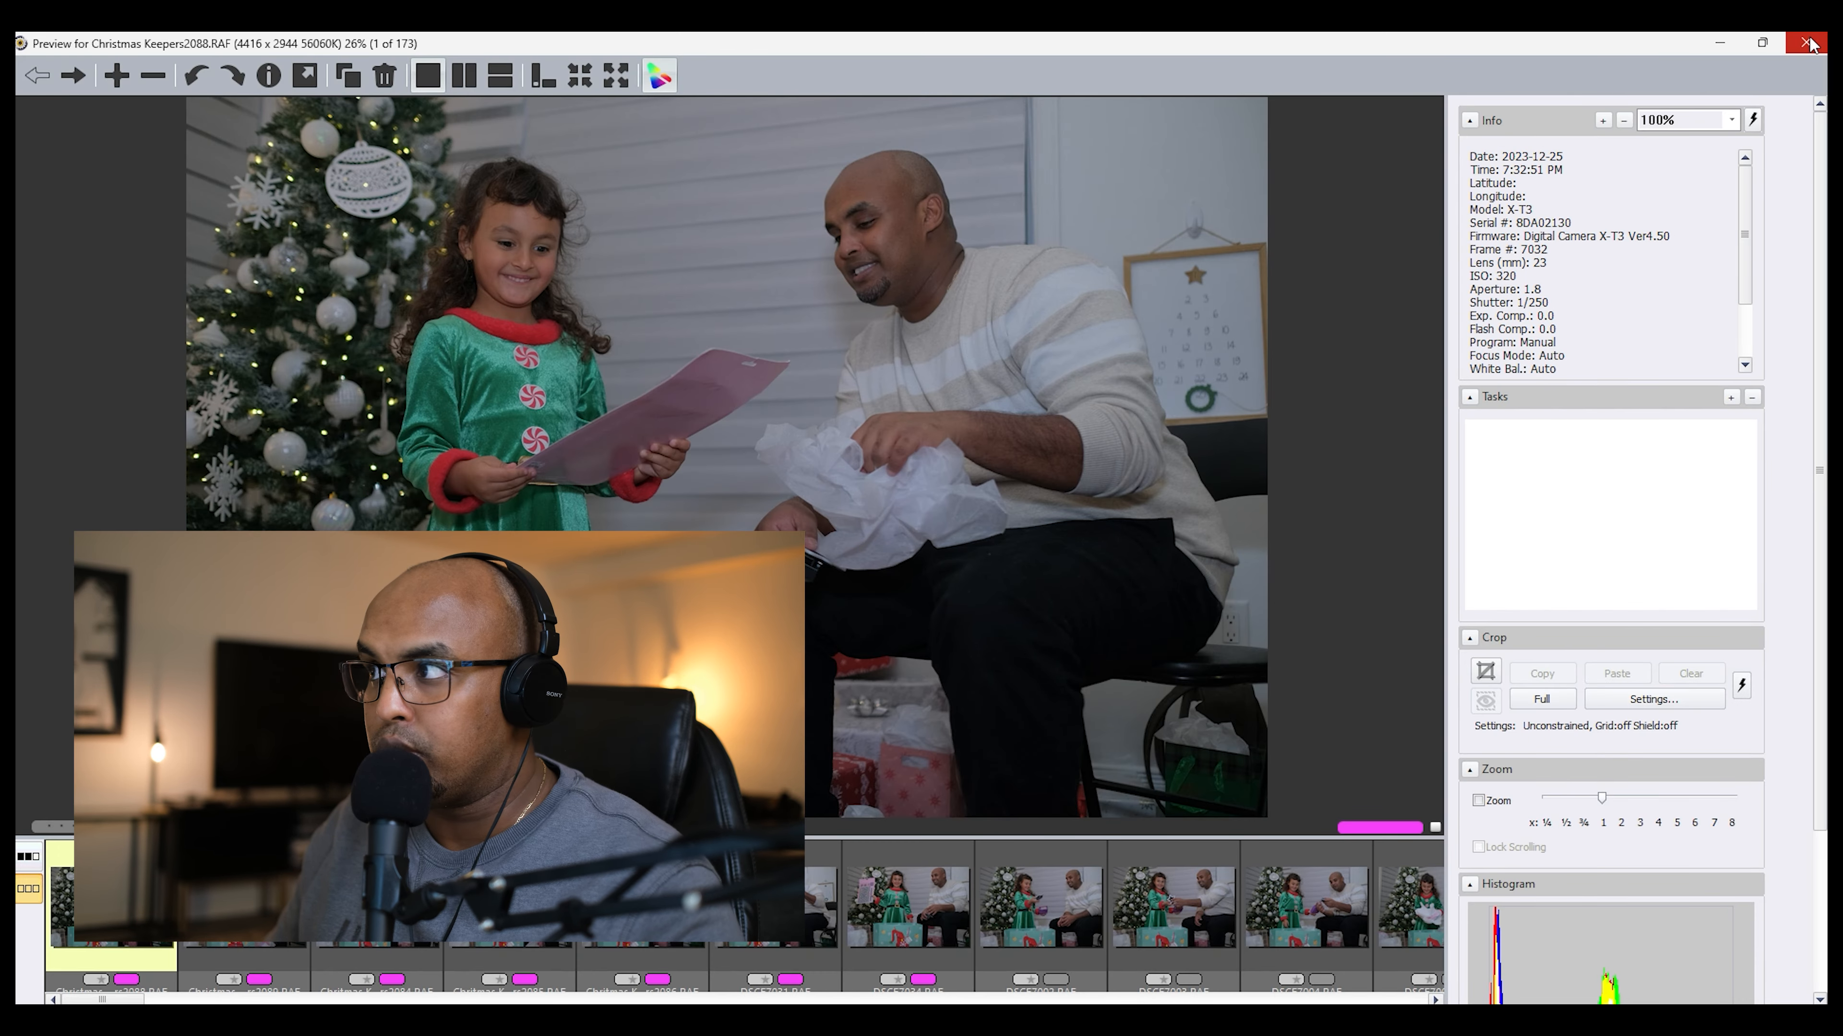
{"action": "left_click", "coordinate": [1809, 44]}
{"action": "left_click", "coordinate": [1806, 41]}
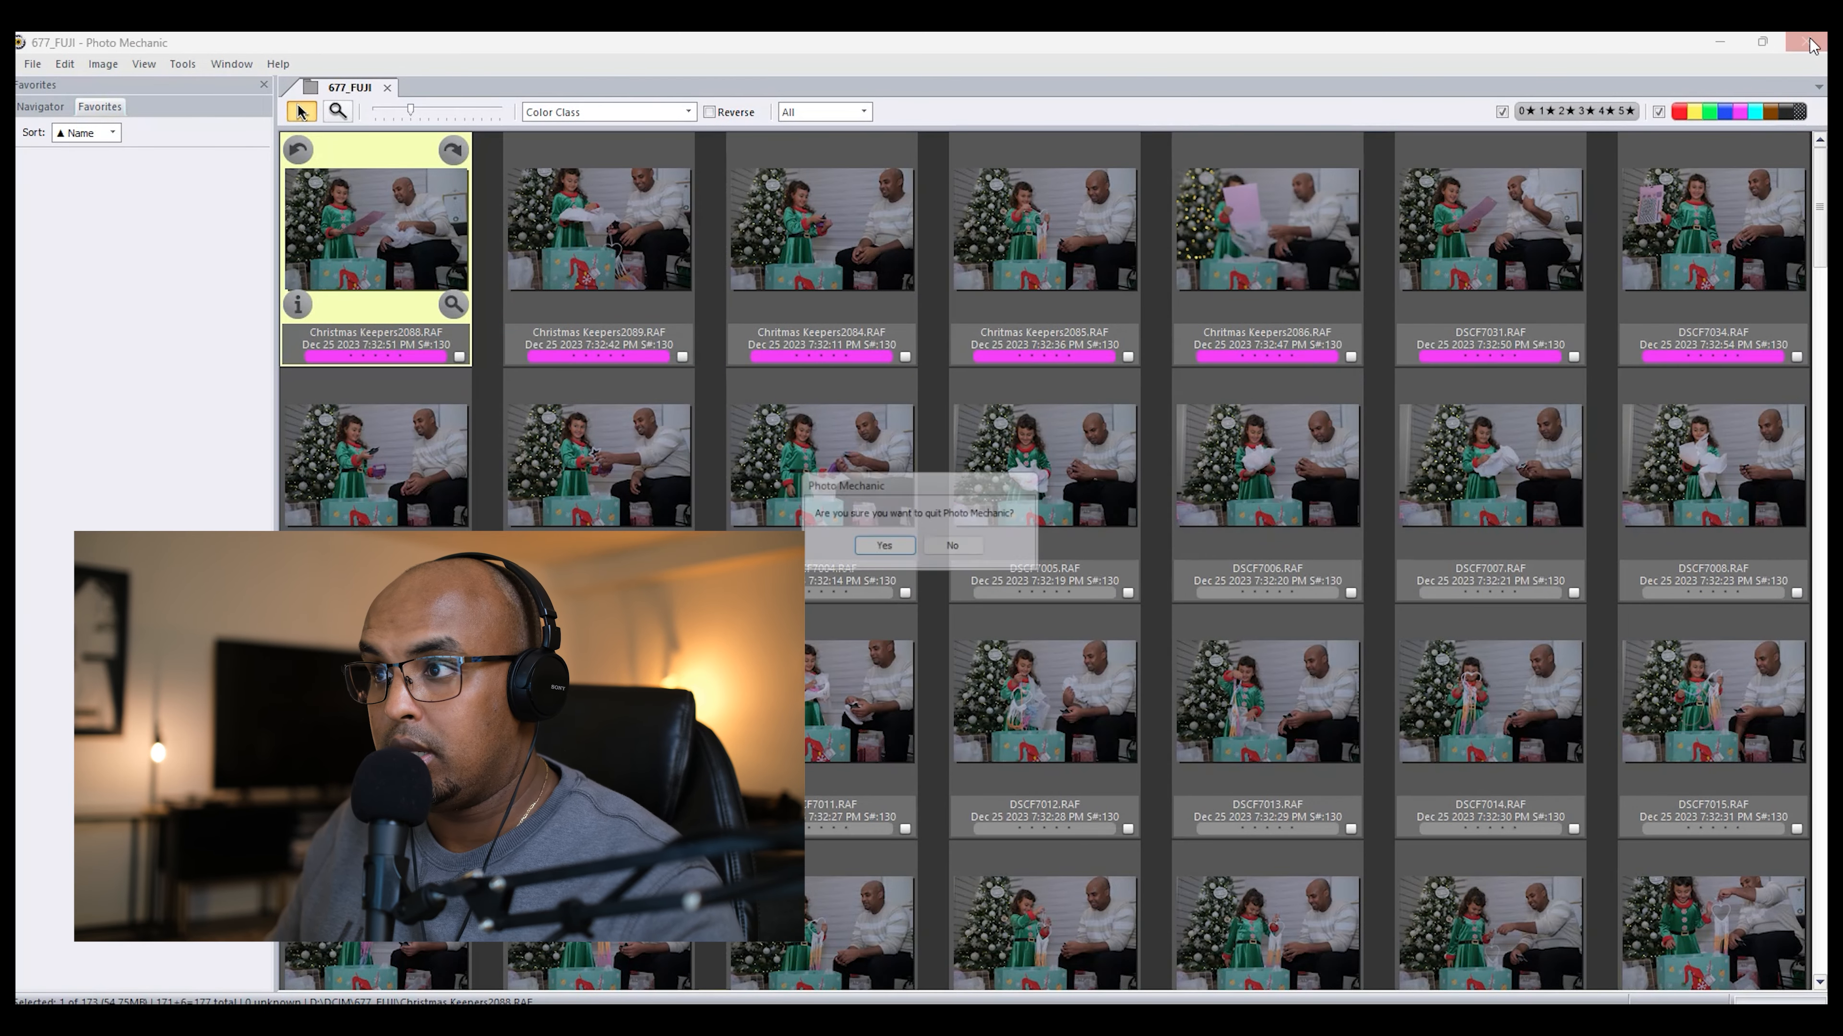
{"action": "left_click", "coordinate": [876, 551]}
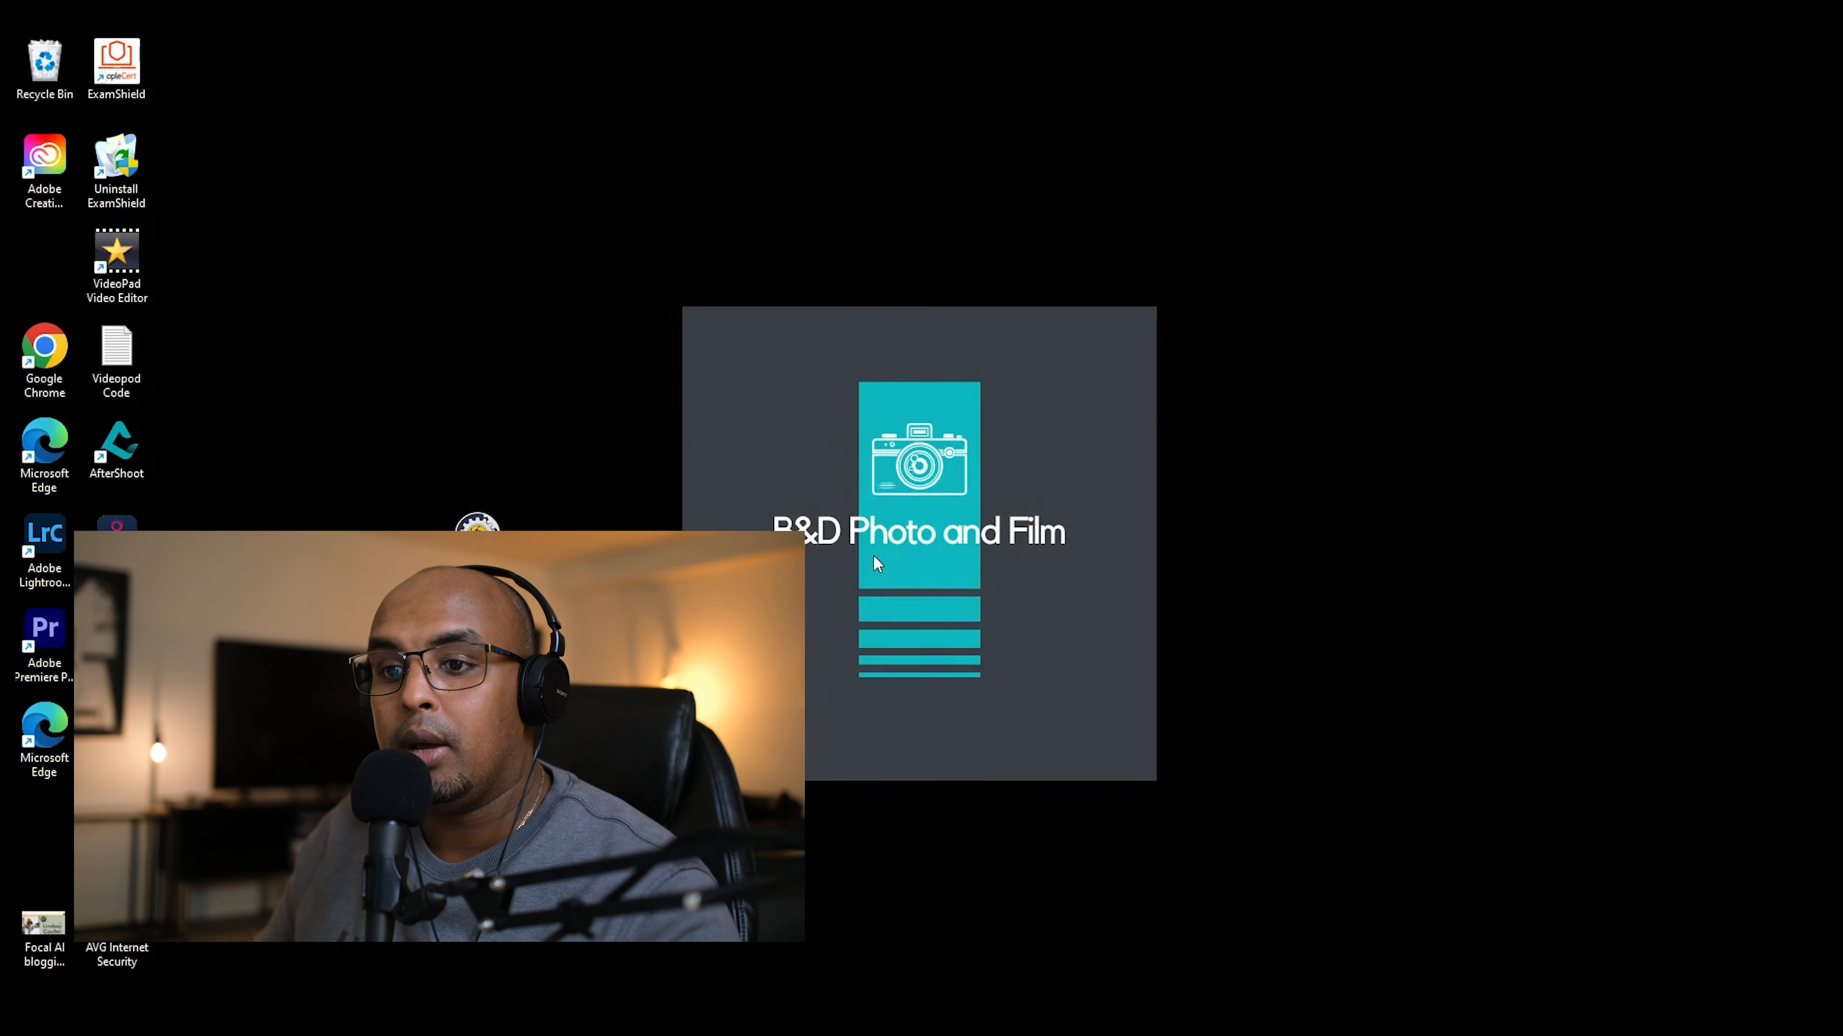
Step: Open Lightroom Classic and start importing photos and videos from the camera card
{"action": "left_click", "coordinate": [58, 541]}
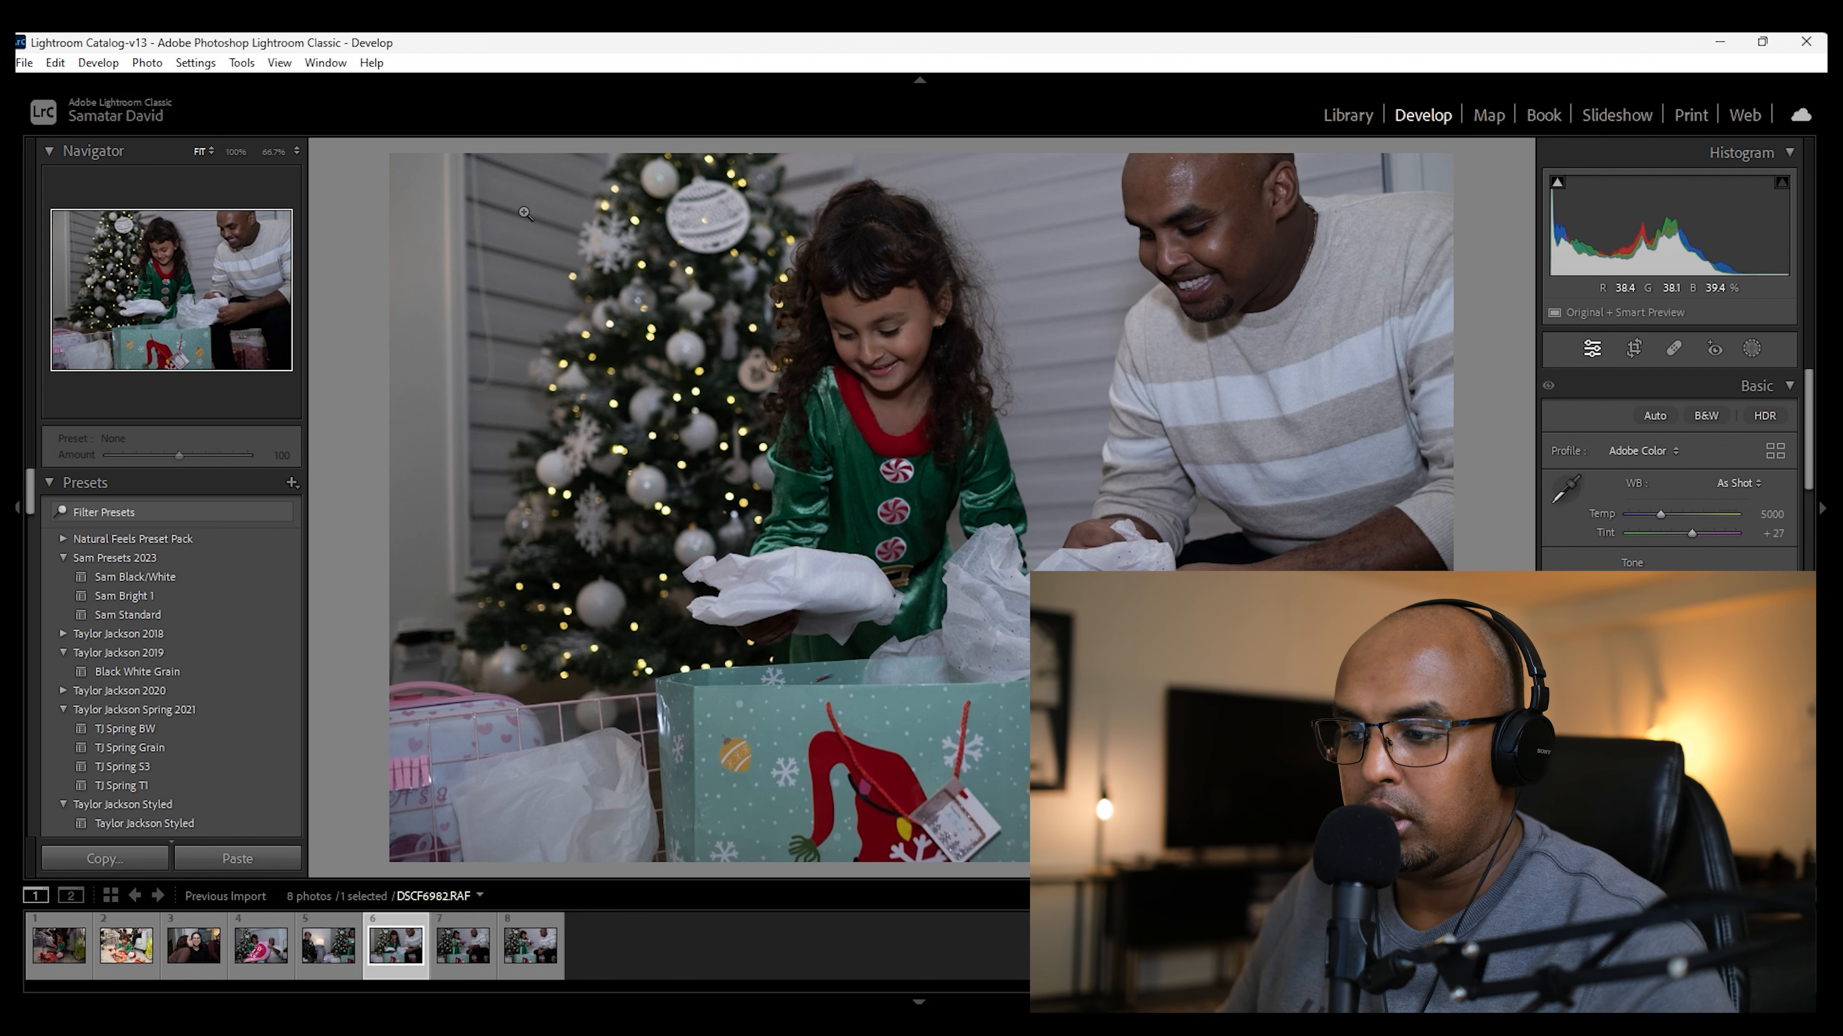
{"action": "left_click", "coordinate": [26, 64]}
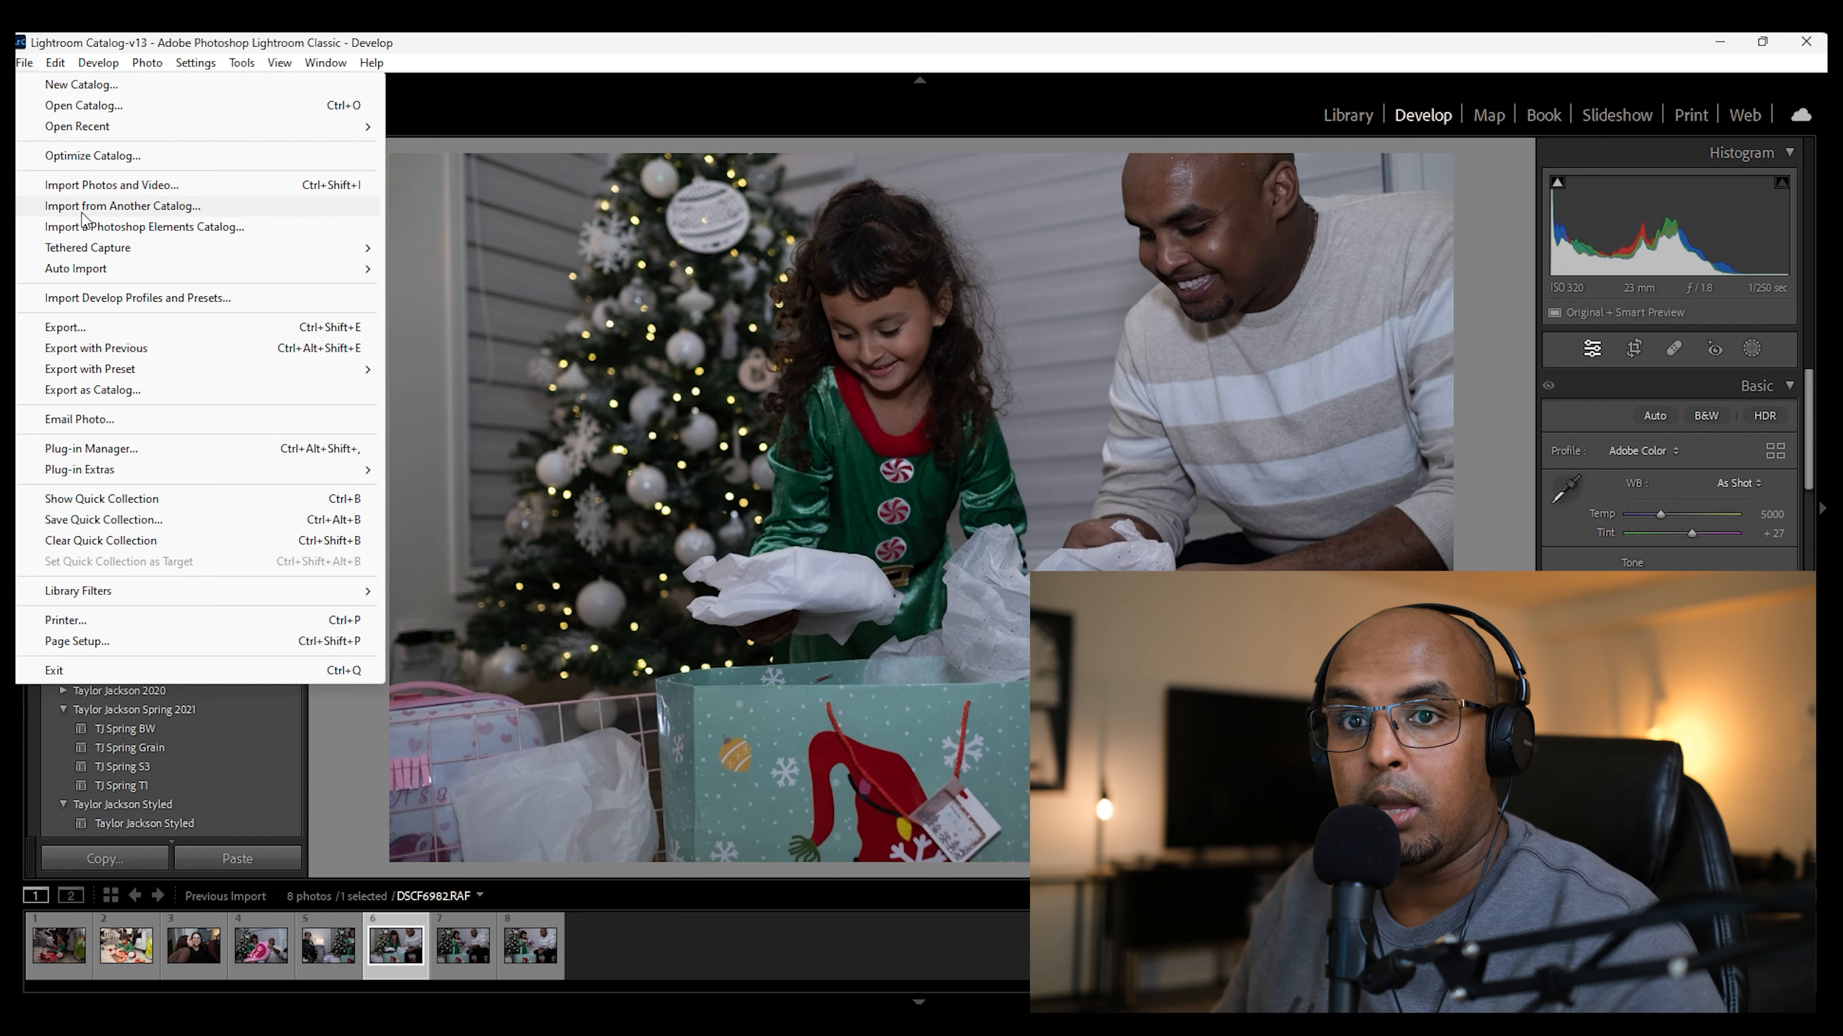
{"action": "left_click", "coordinate": [86, 190]}
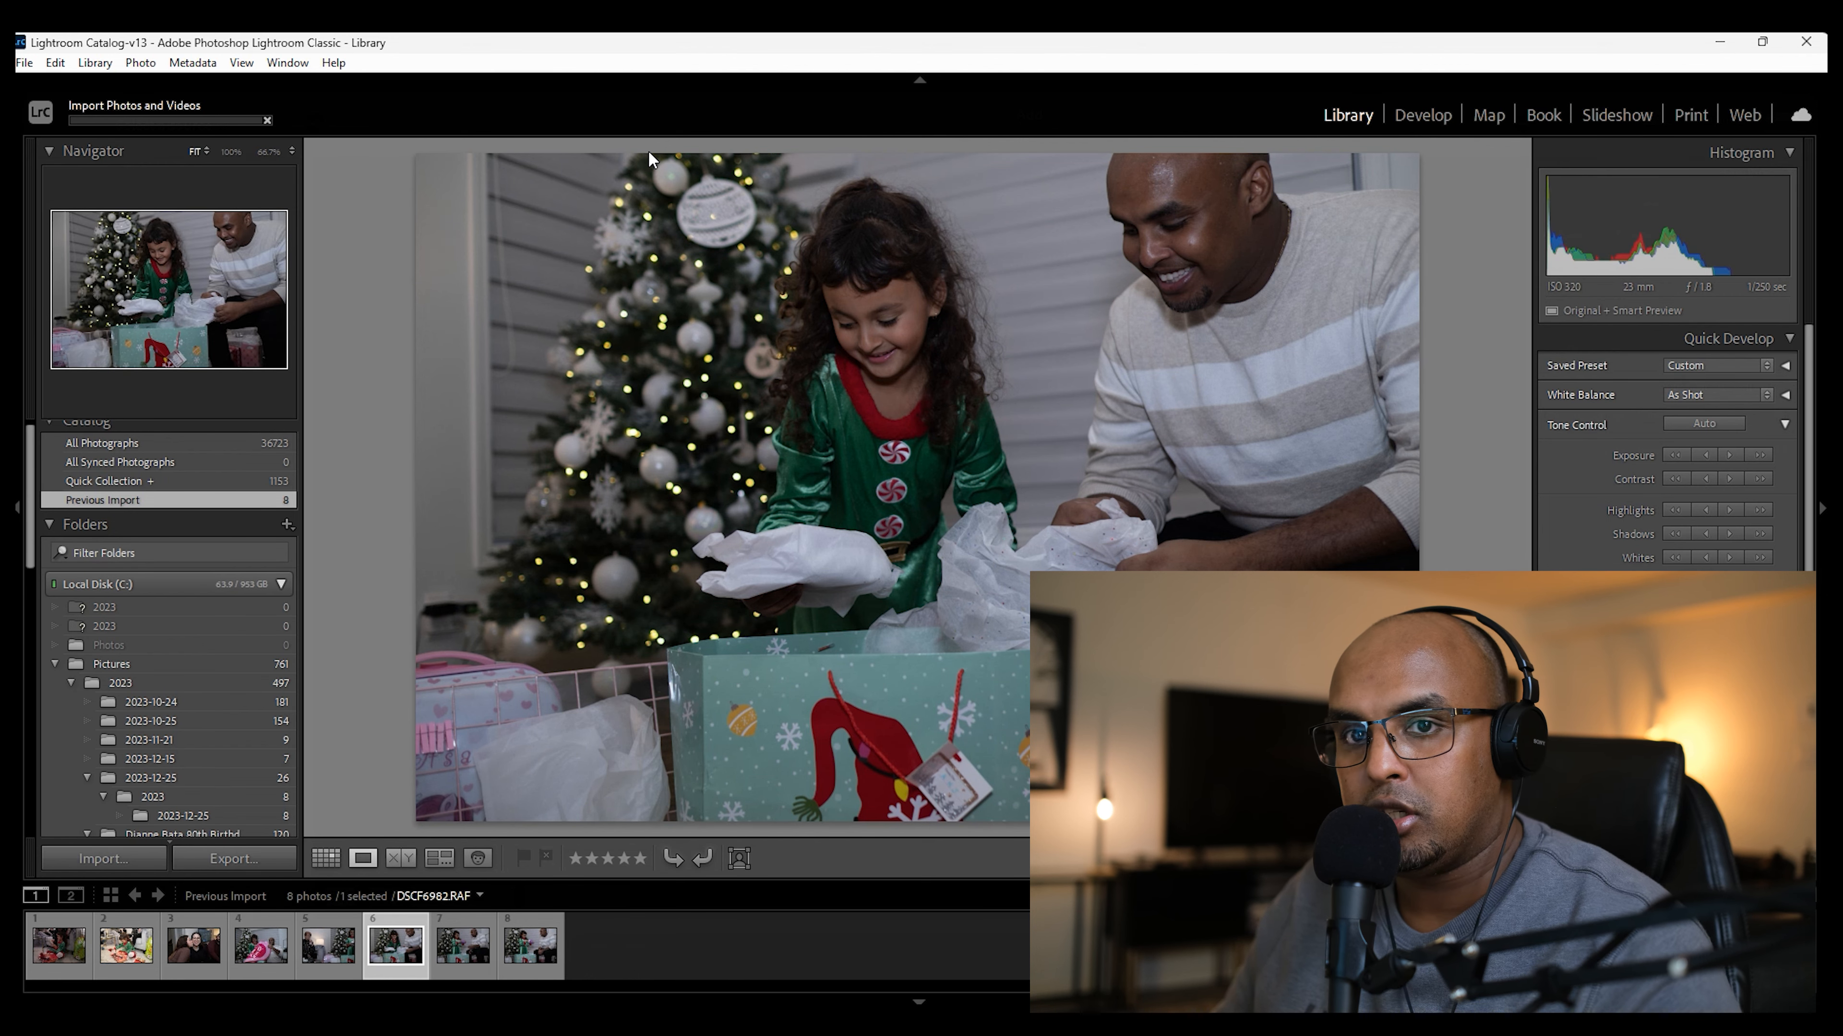
{"action": "key", "text": "ctrl+shift+i"}
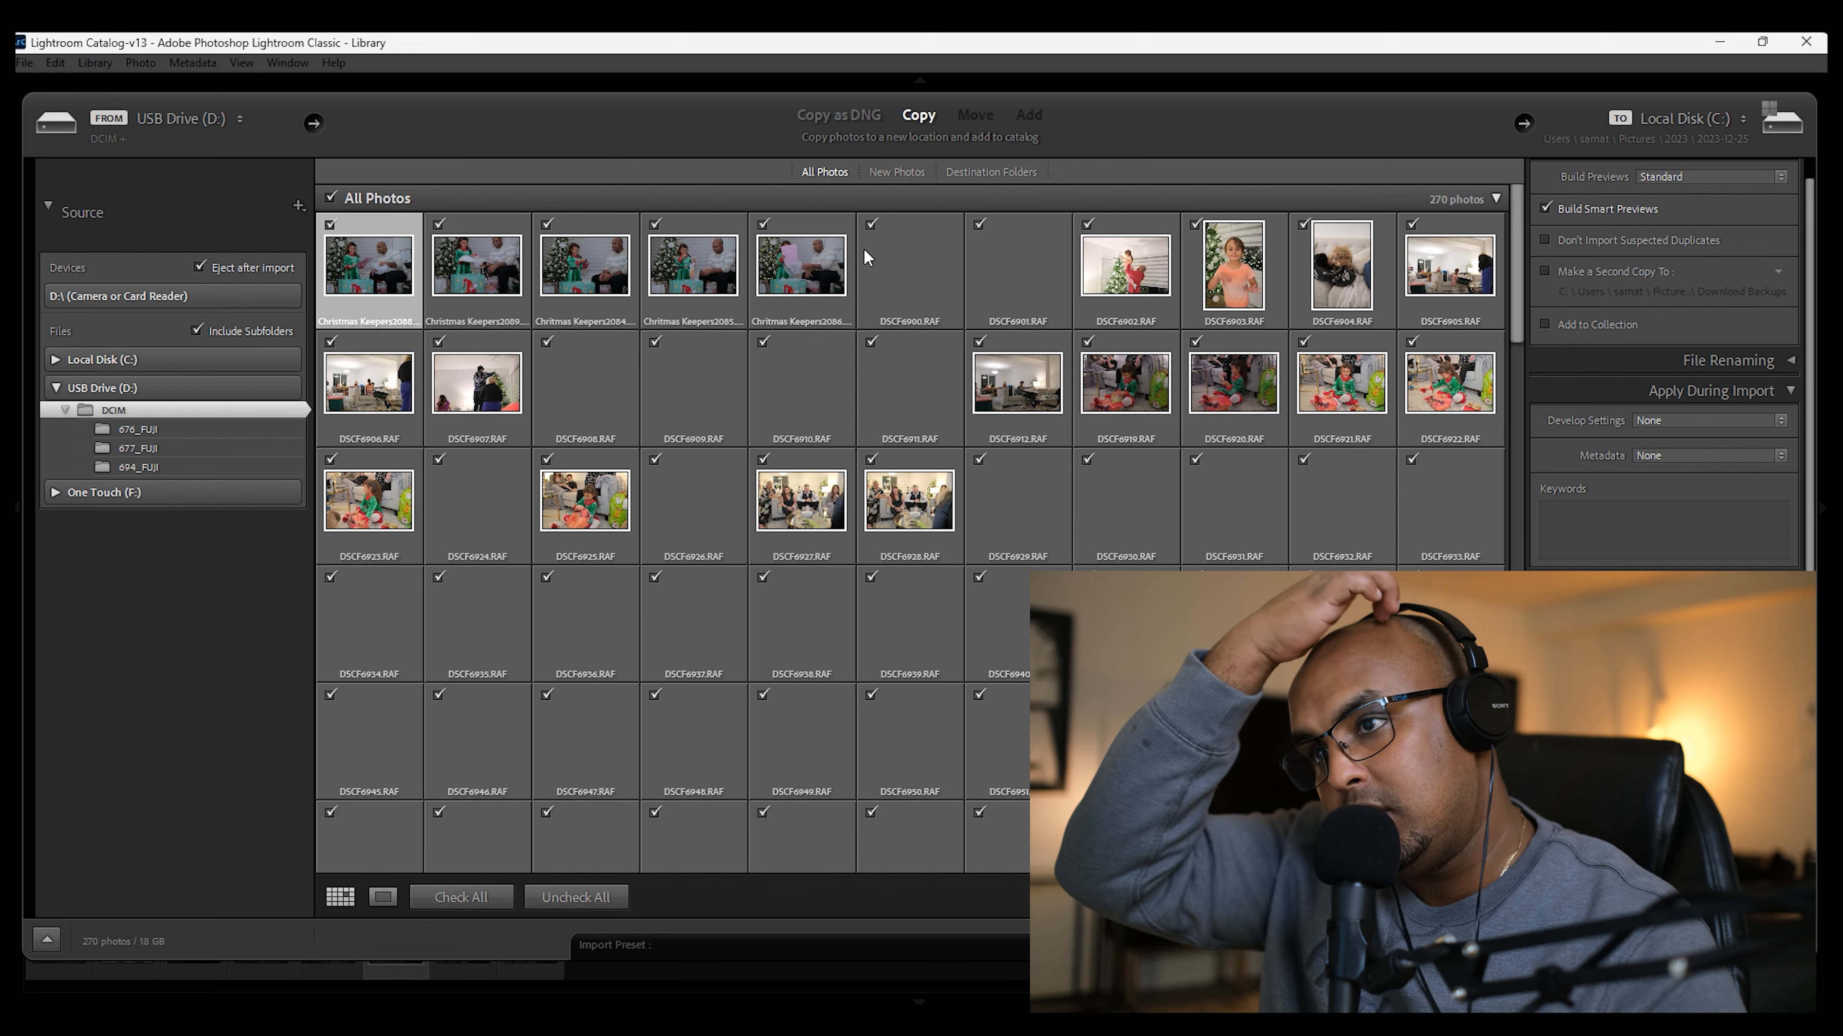
Step: Select all the photos and videos in the import grid and uncheck them for import
{"action": "left_click", "coordinate": [872, 227]}
{"action": "scroll", "coordinate": [920, 265], "scroll_direction": "down", "scroll_amount": 10}
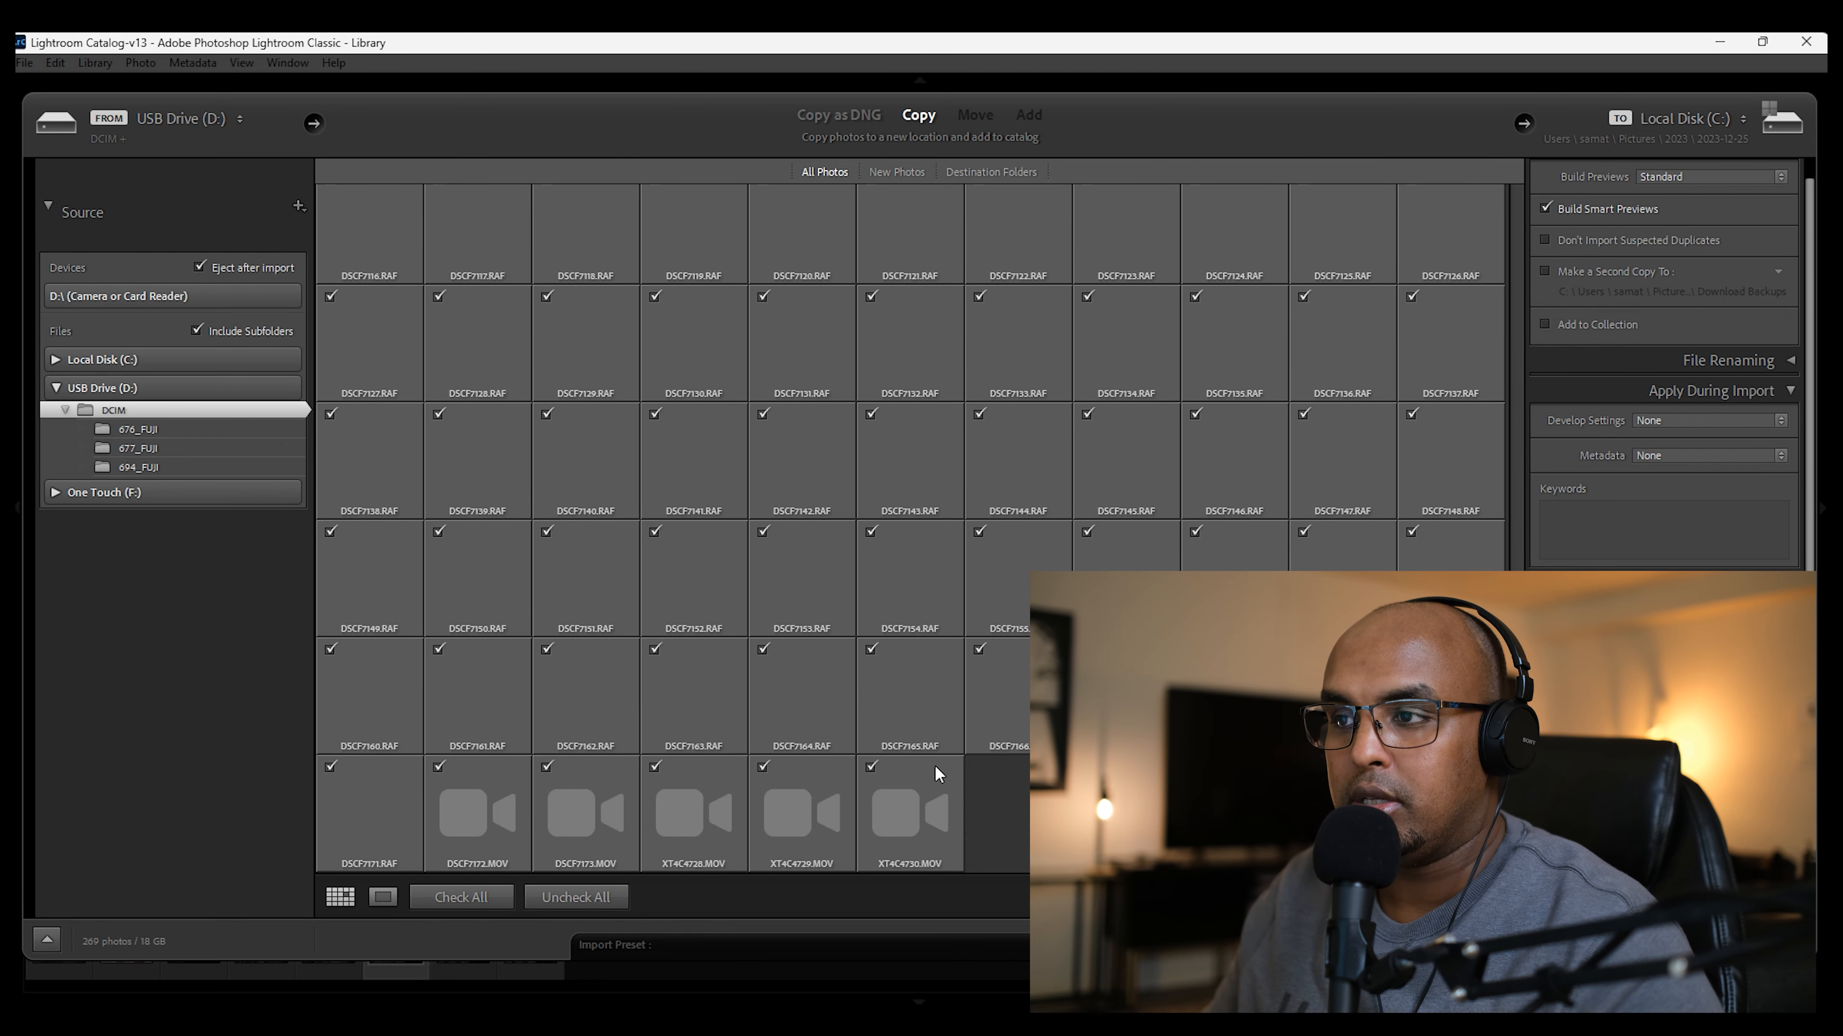
{"action": "left_click", "coordinate": [930, 777], "text": "shift"}
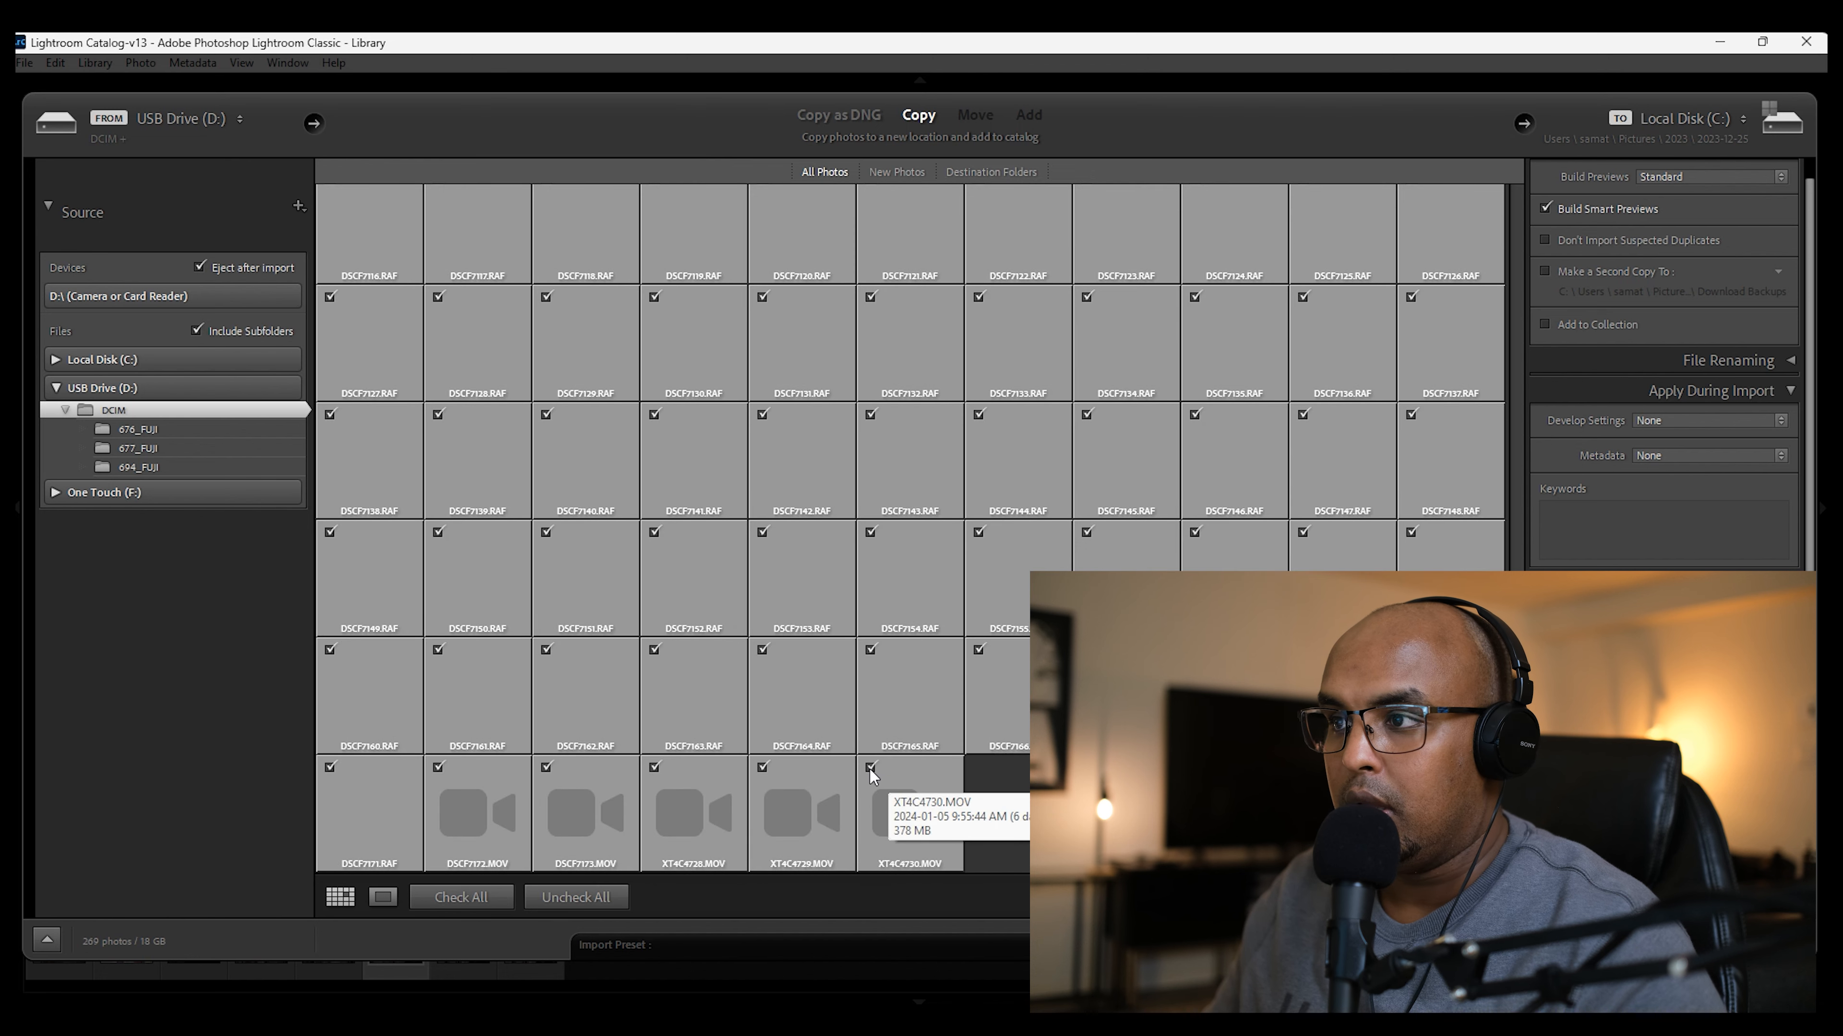
{"action": "left_click", "coordinate": [870, 768]}
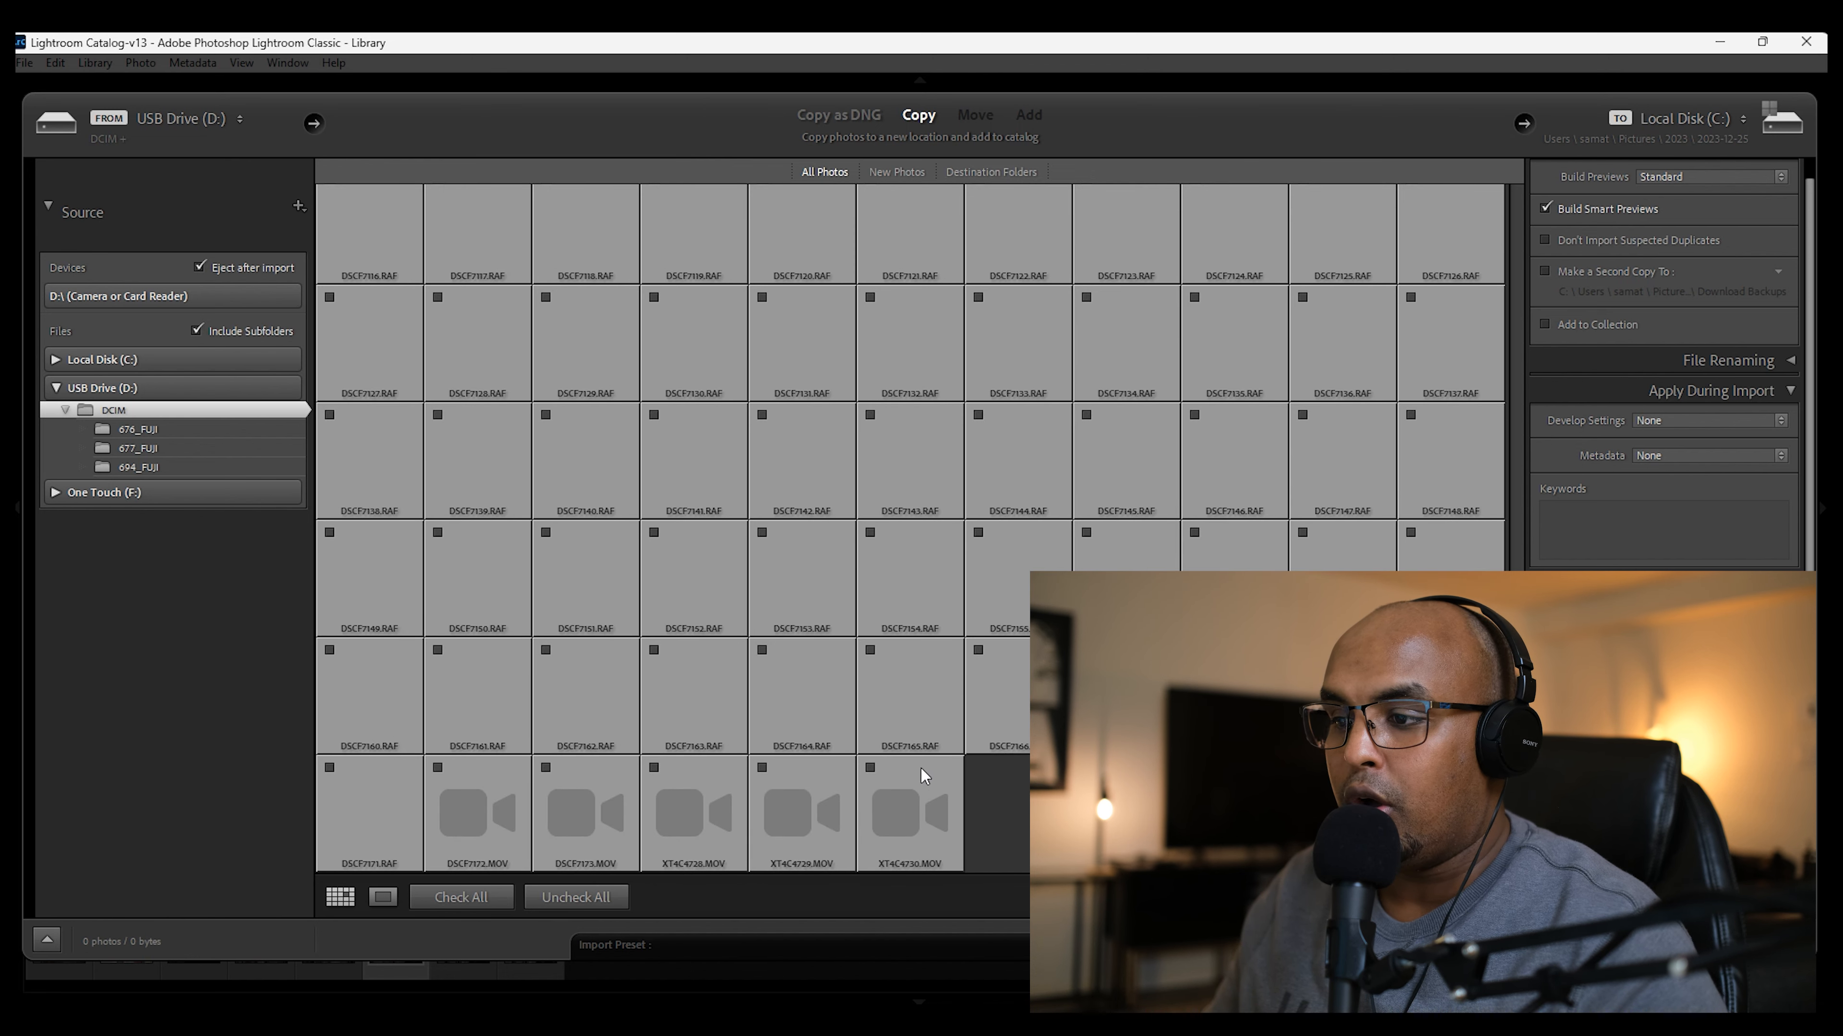
Step: Mark only the five Christmas Keepers RAF files at the start of the grid and import them
{"action": "left_click_drag", "start_coordinate": [1518, 737], "coordinate": [1521, 201]}
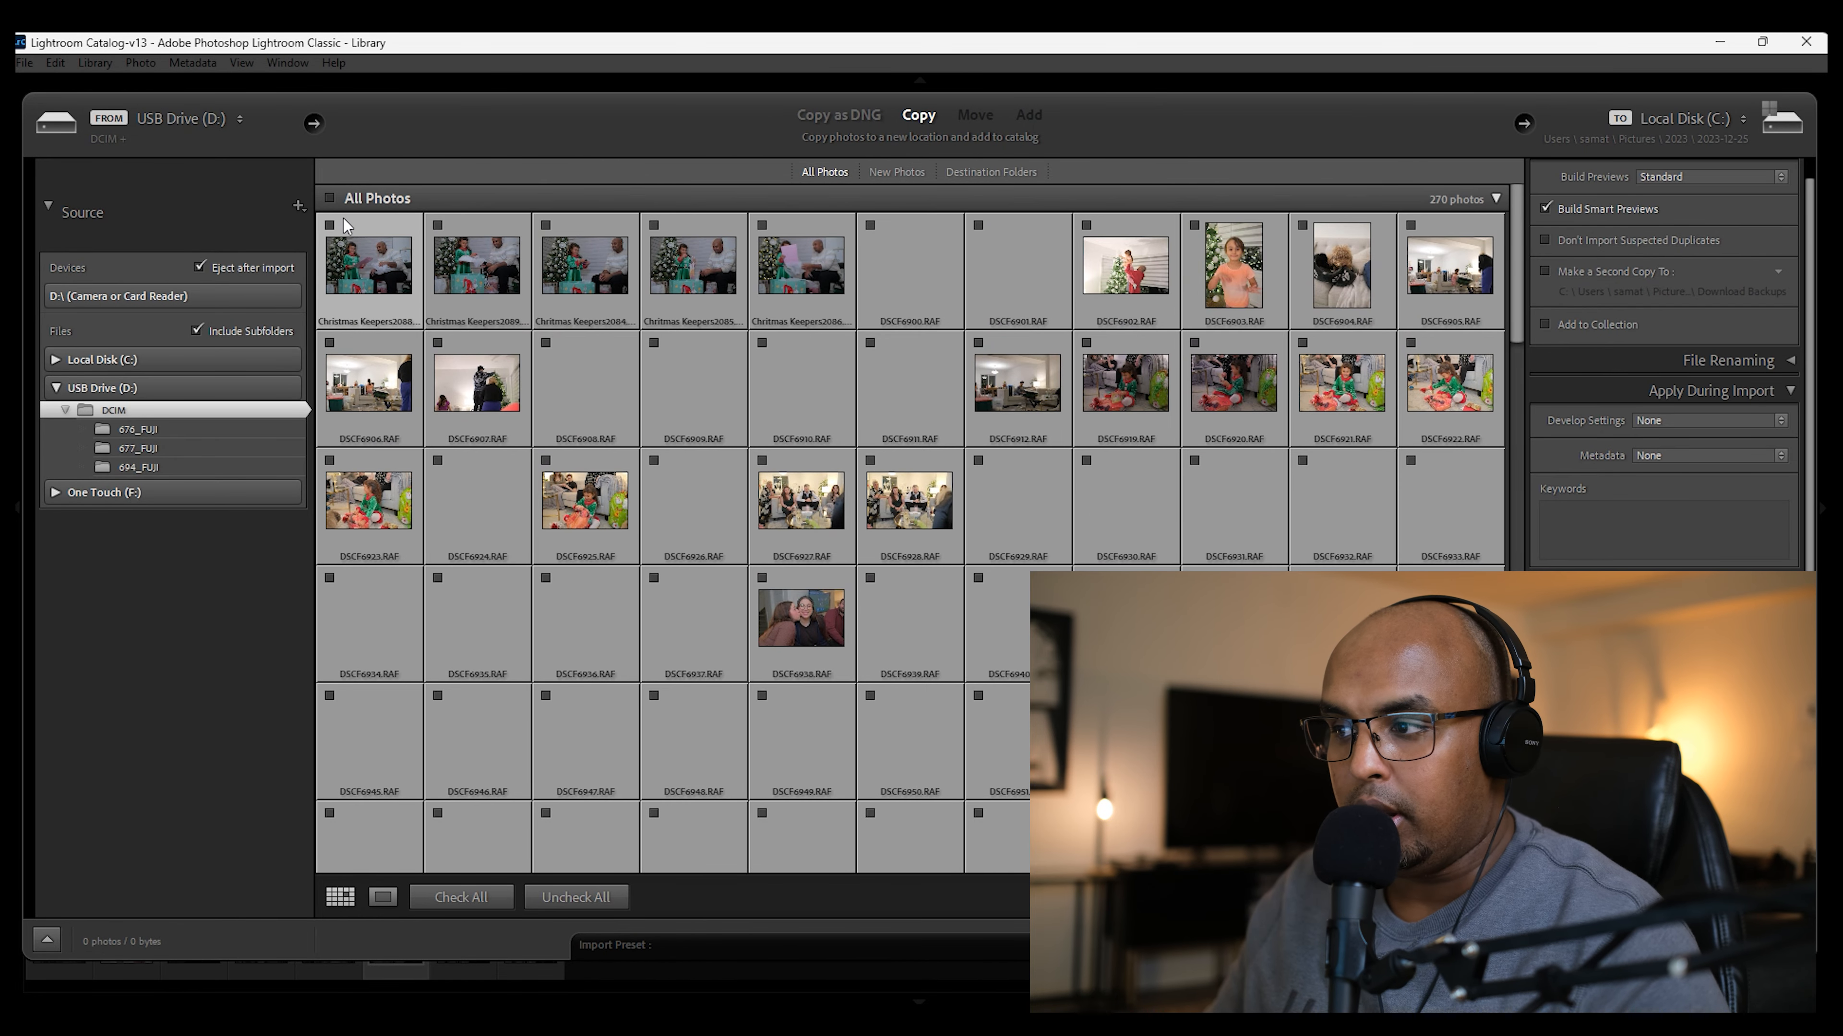
{"action": "left_click_drag", "start_coordinate": [347, 226], "coordinate": [812, 232]}
{"action": "left_click", "coordinate": [768, 224]}
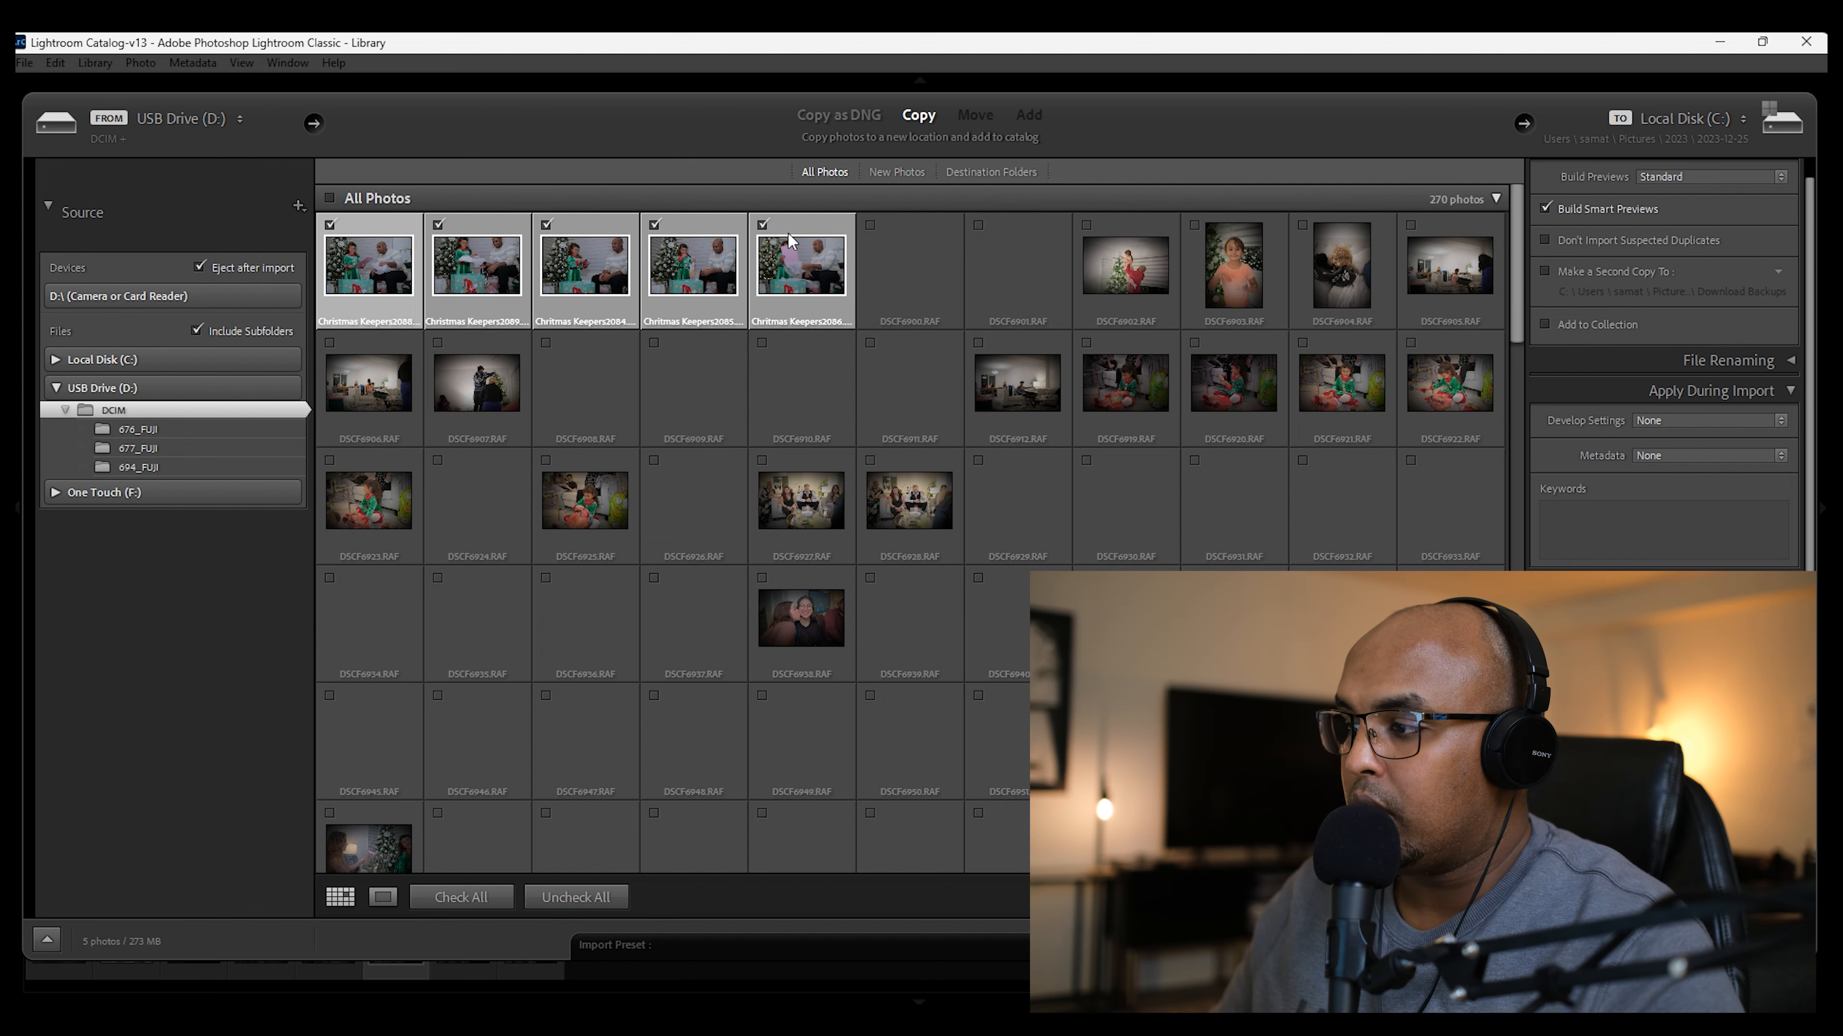
{"action": "scroll", "coordinate": [1662, 349], "scroll_direction": "down", "scroll_amount": 1}
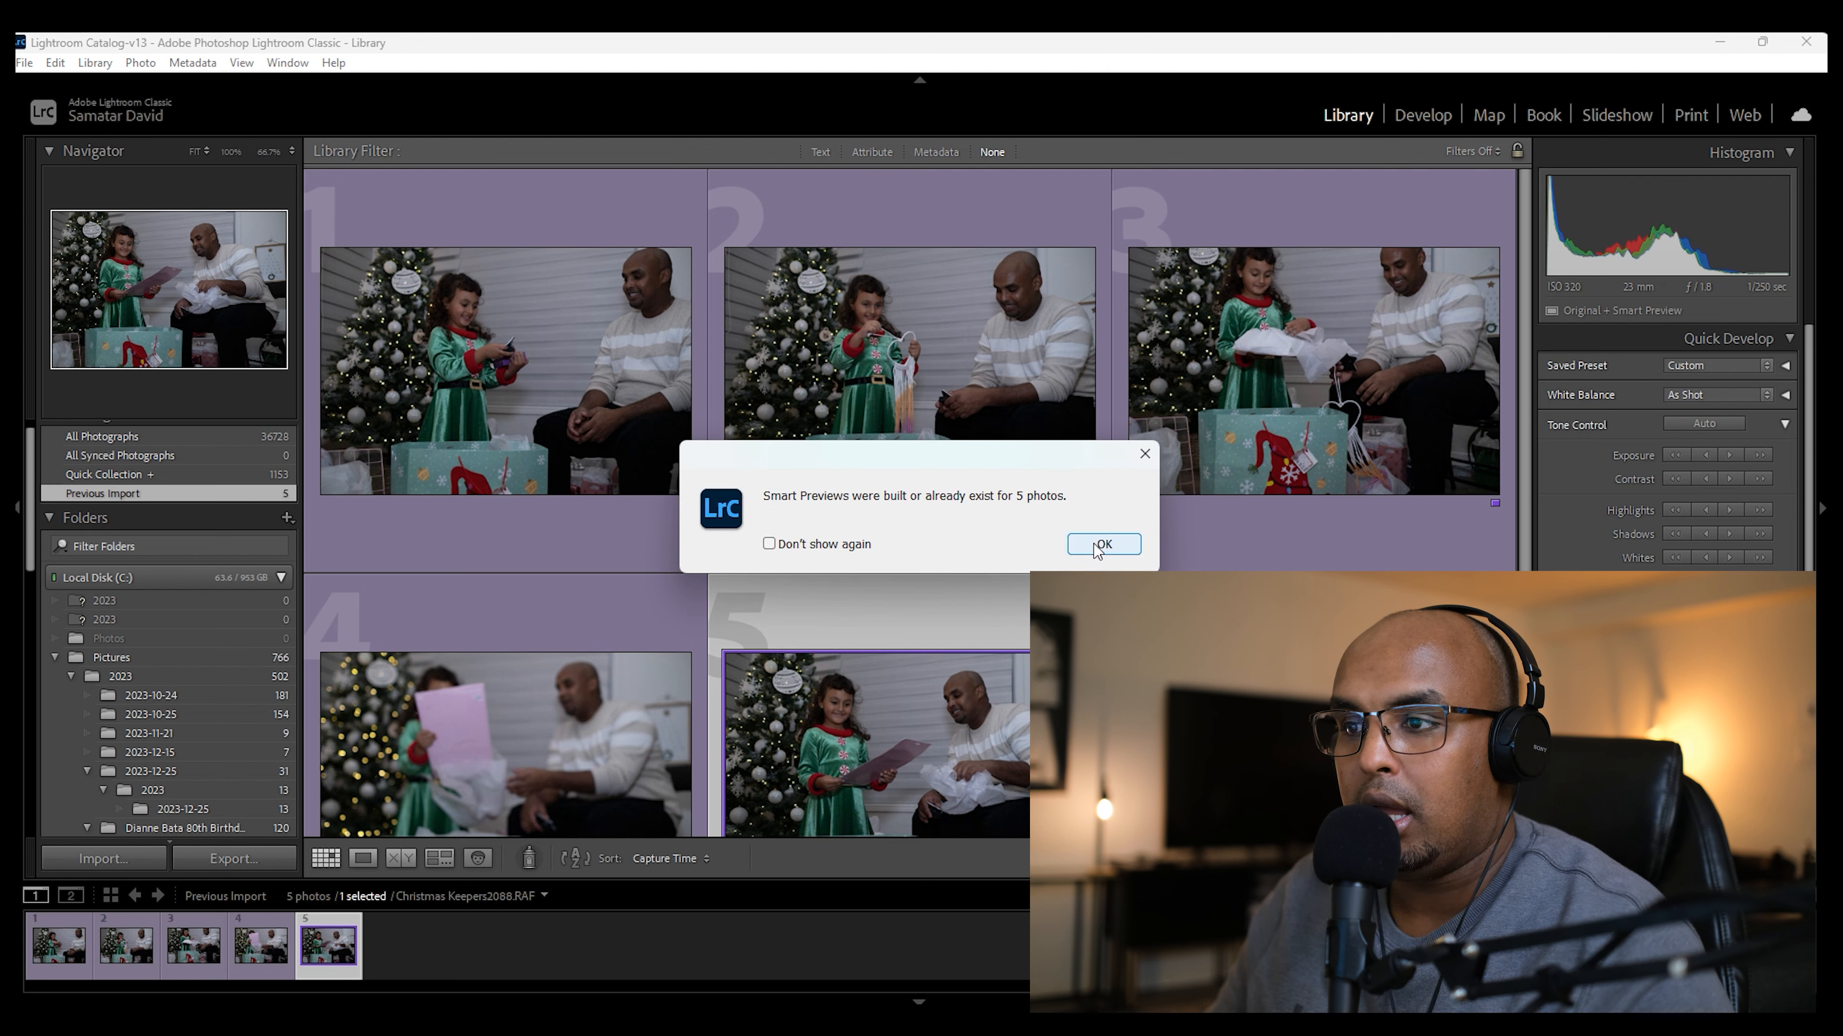
Step: Dismiss the Smart Previews message and open Christmas Keepers2088.RAF in the Develop module
{"action": "left_click", "coordinate": [1101, 546]}
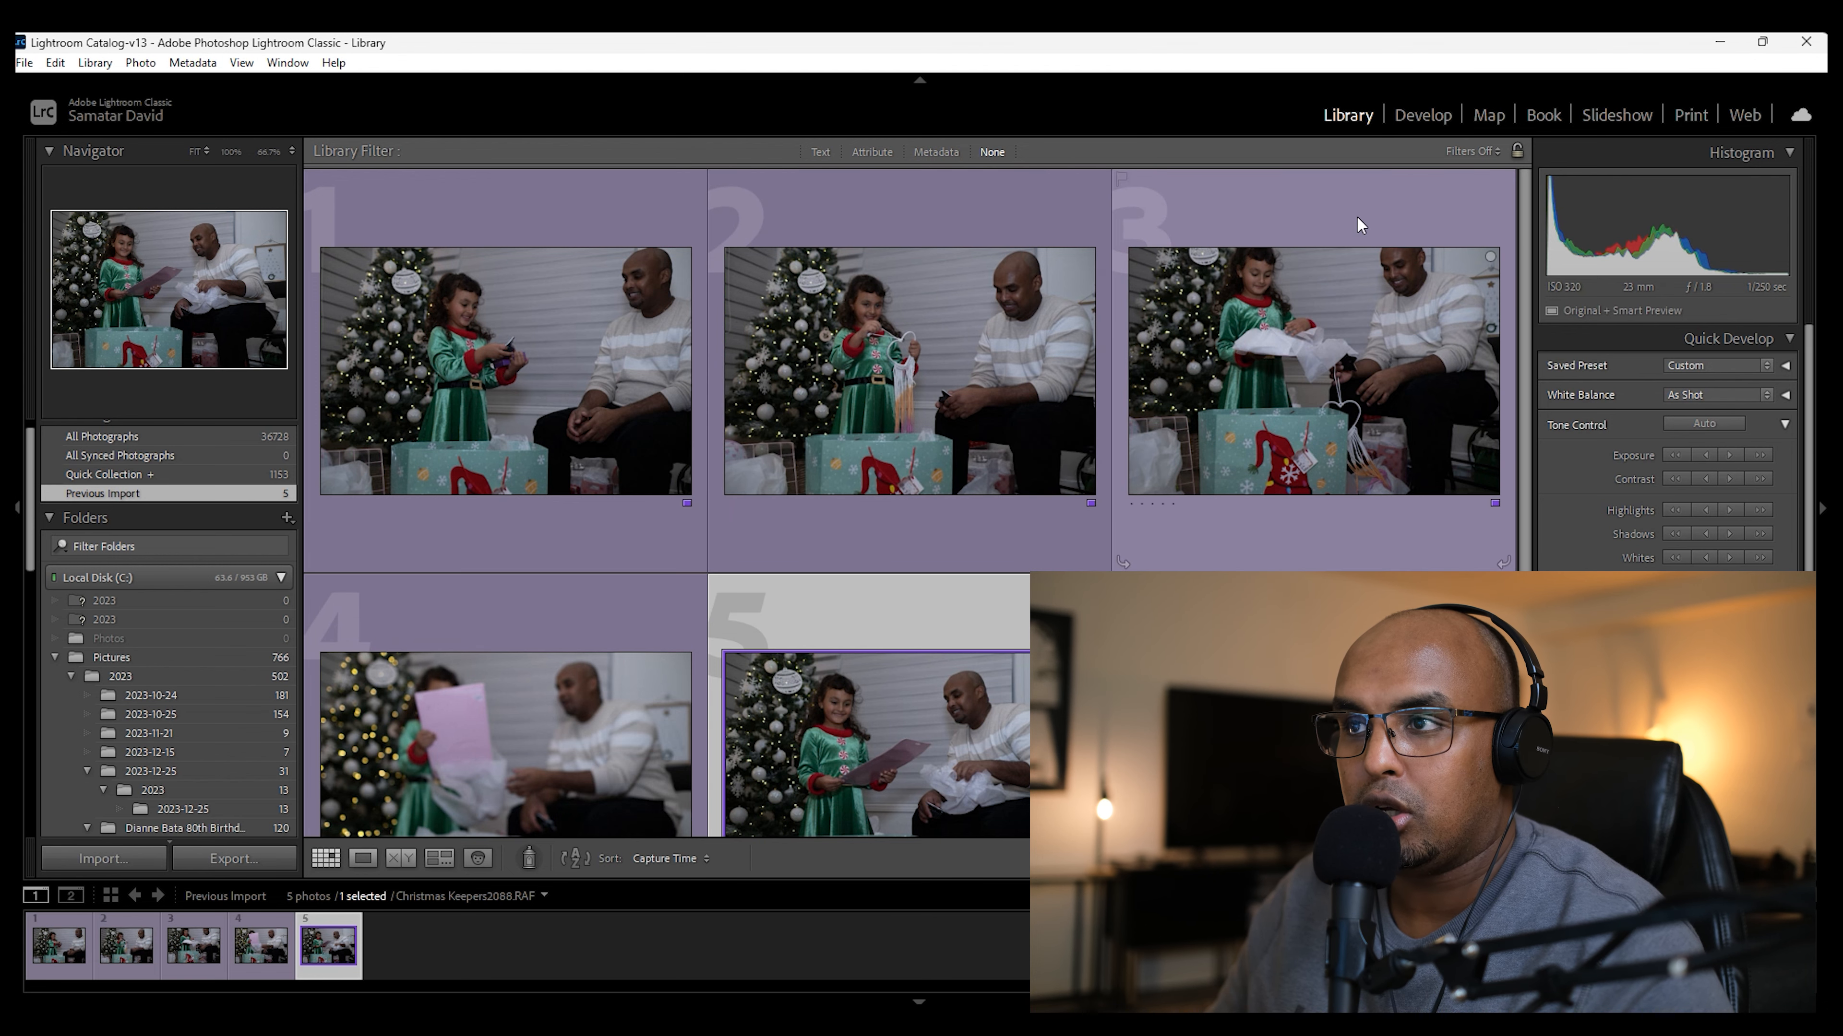
{"action": "left_click", "coordinate": [1426, 116]}
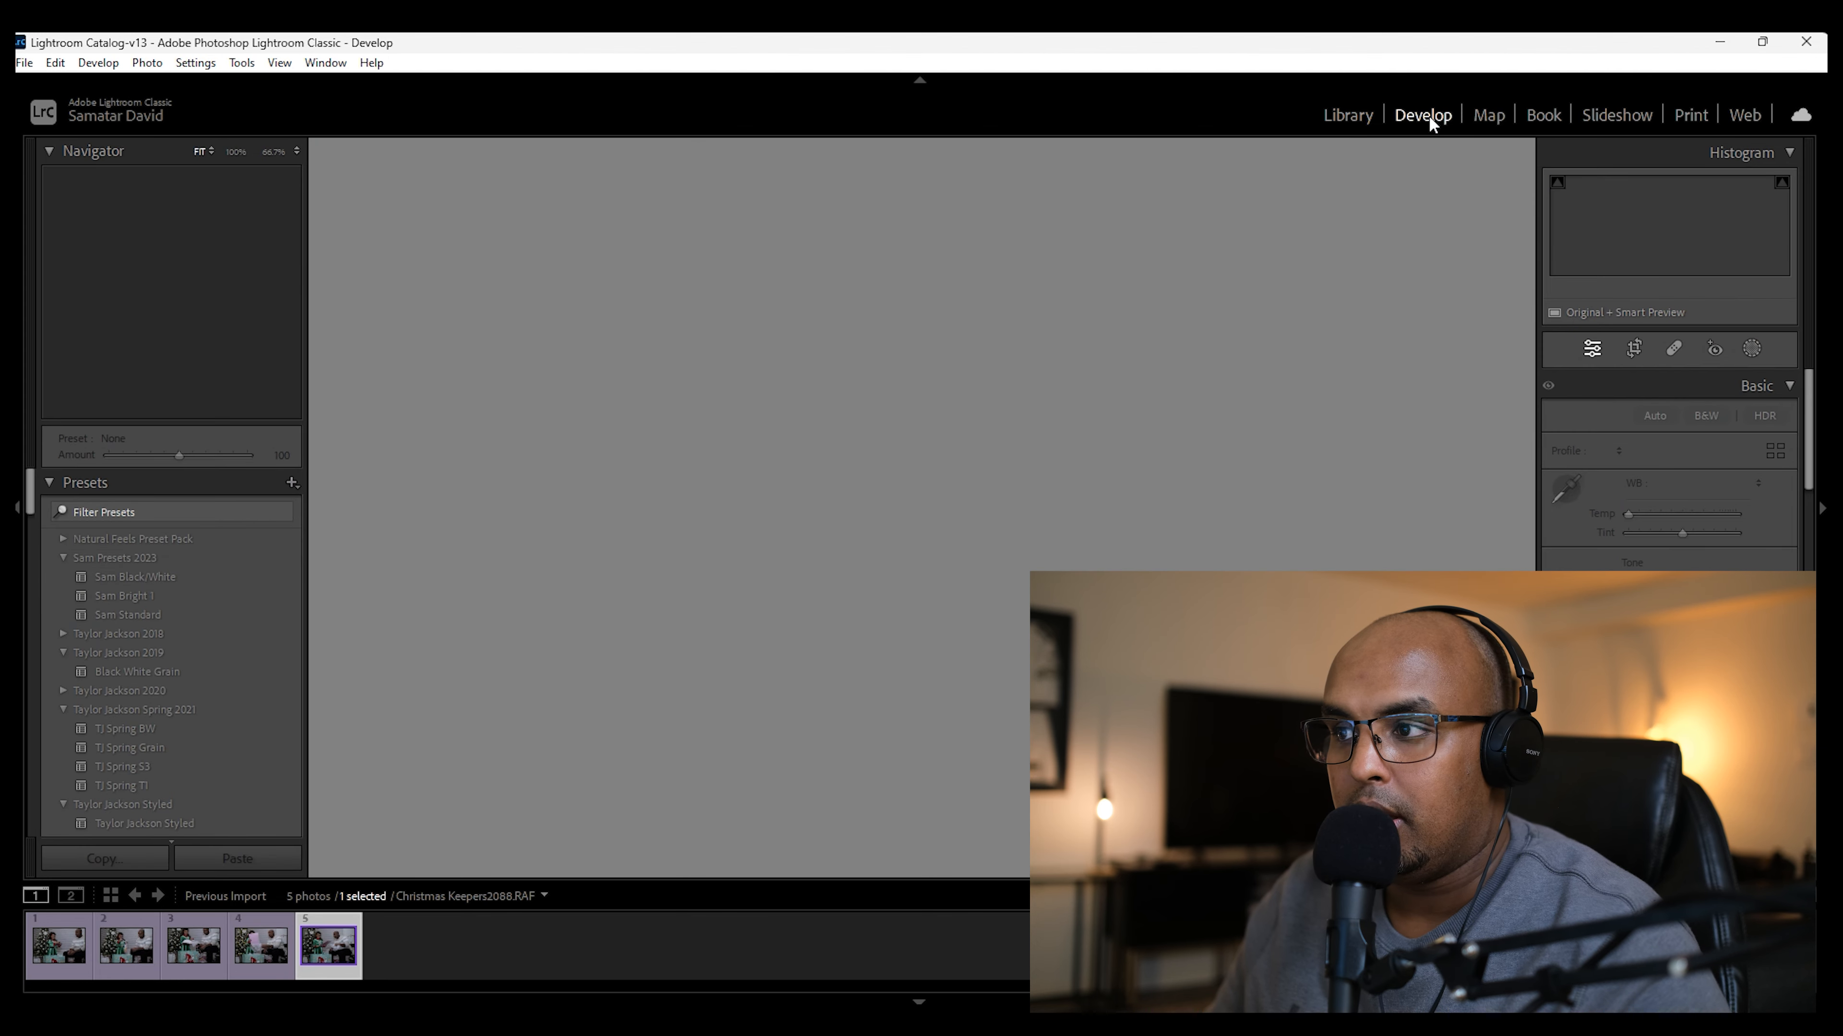